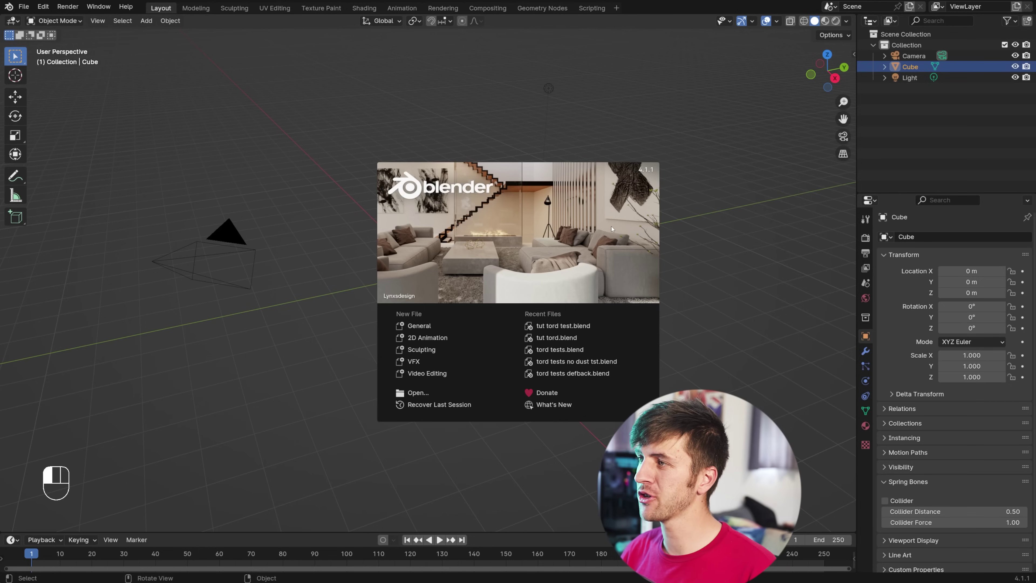
Scale the default cube uniformly by a factor of 14.
left_click(590, 230)
key("x")
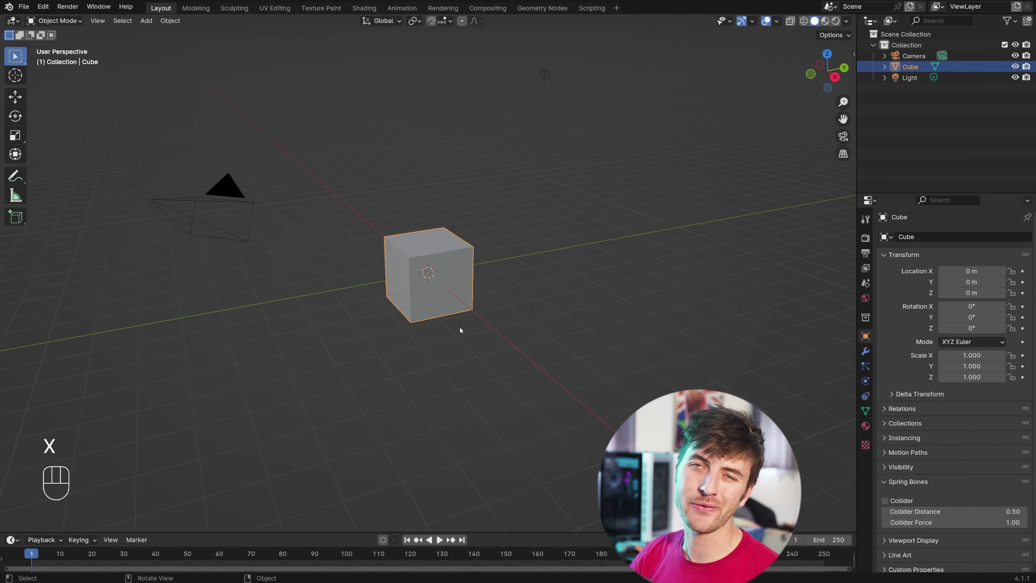
scroll(458, 327, "down", 3)
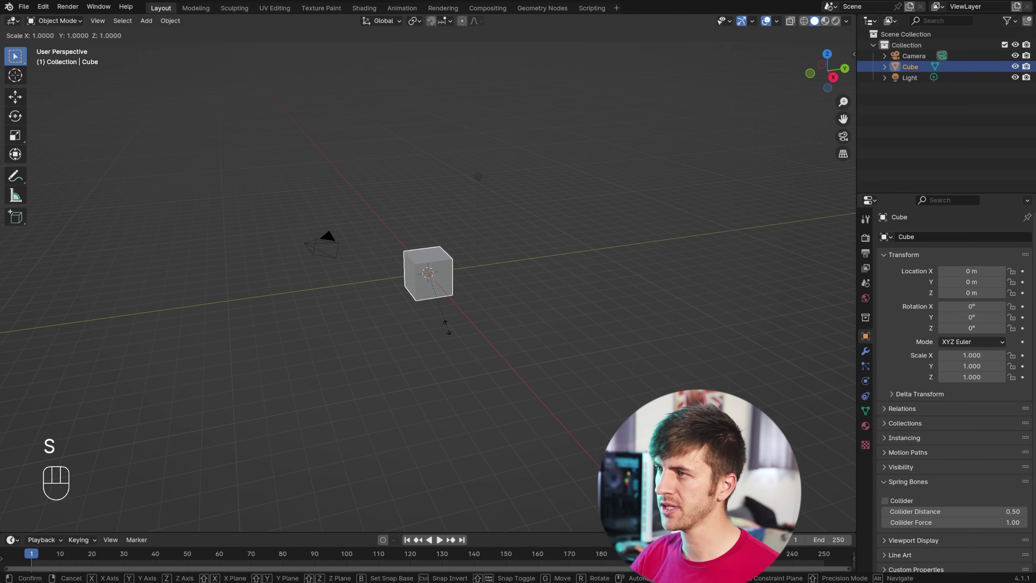
type("14")
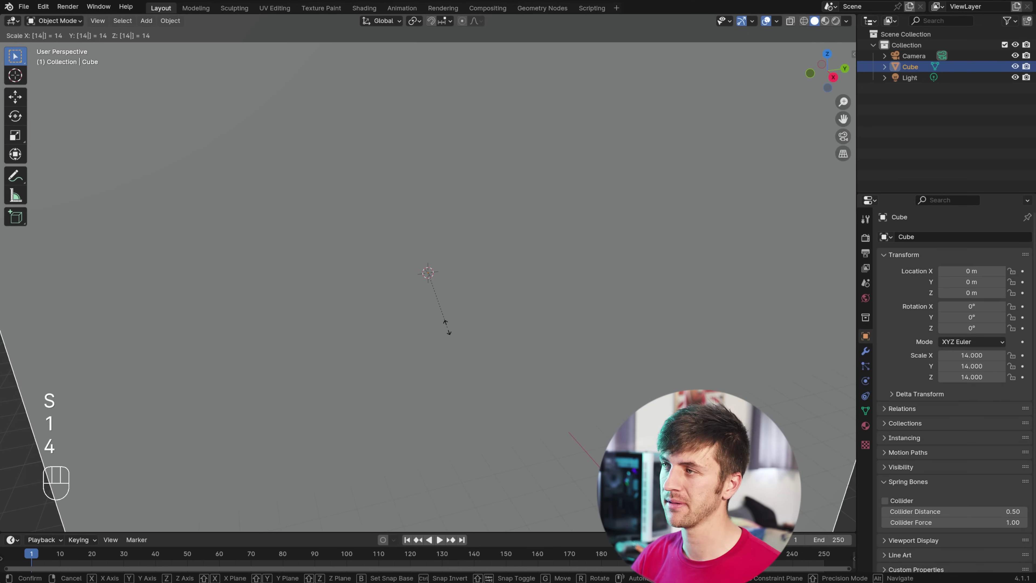
key("KP_Enter")
Stretch the cube vertically to a Z scale of about 17.56 and display the scene in wireframe.
scroll(447, 327, "down", 5)
key("s")
key("z")
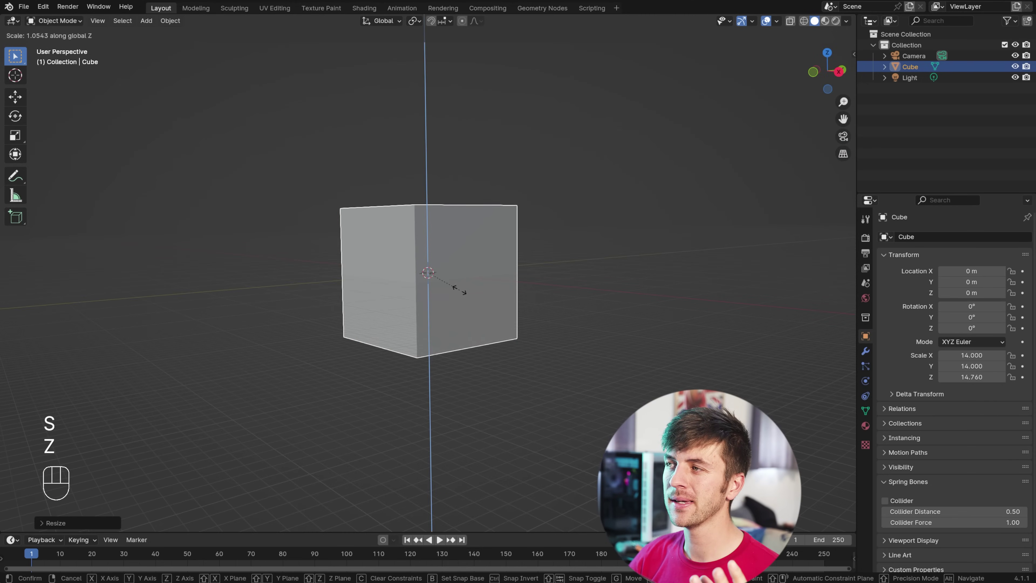
left_click(485, 315)
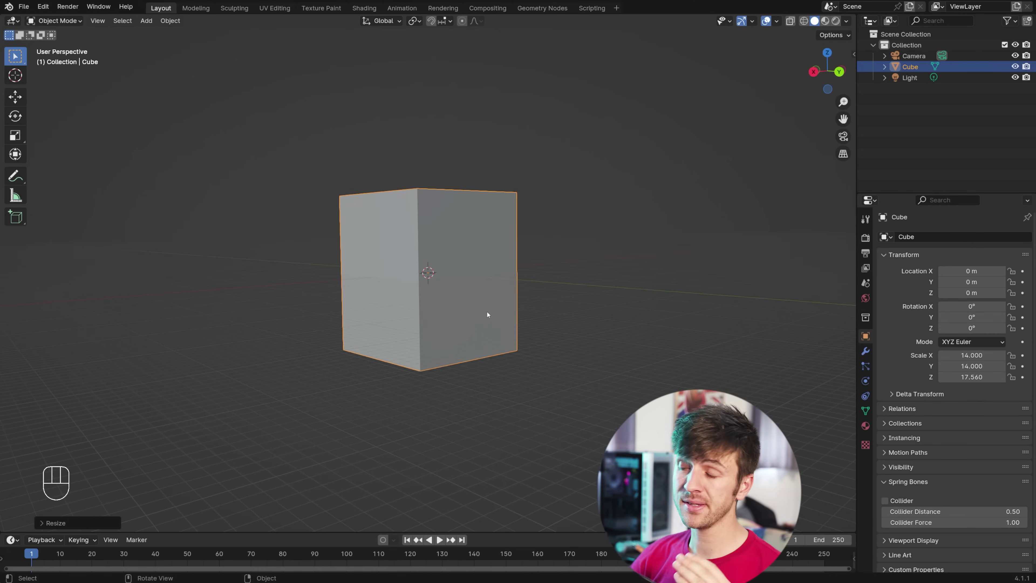
key("z")
left_click(404, 314)
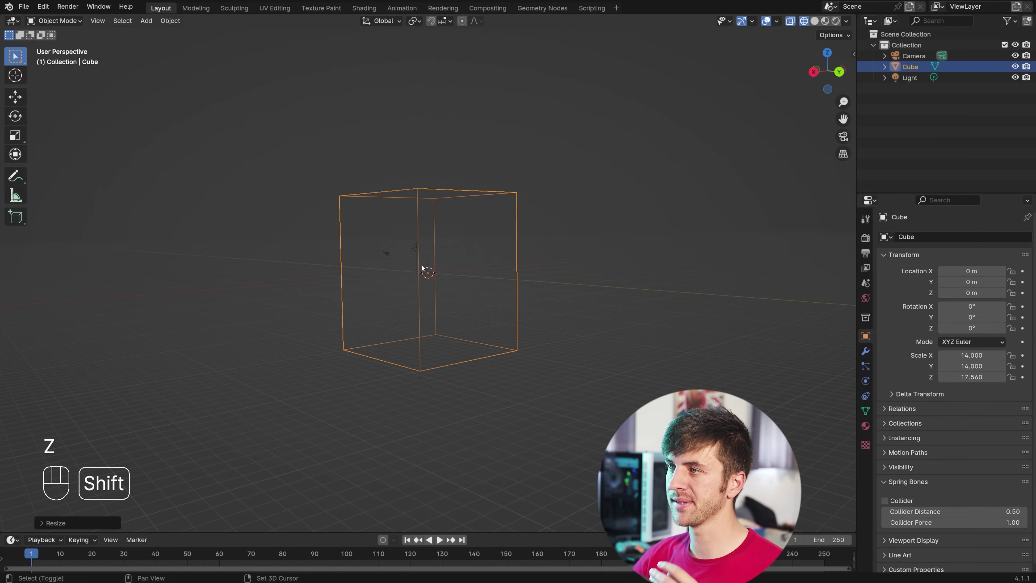
Add a UV sphere at the centre of the box and enlarge it to a scale of about 1.745.
key("shift+a")
mouse_move(385, 280)
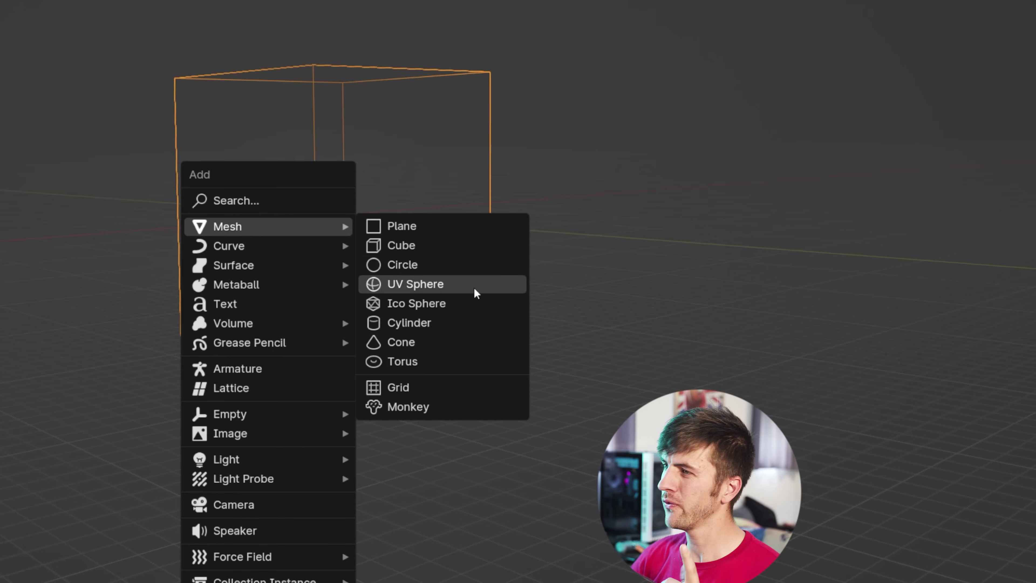
left_click(474, 286)
key("s")
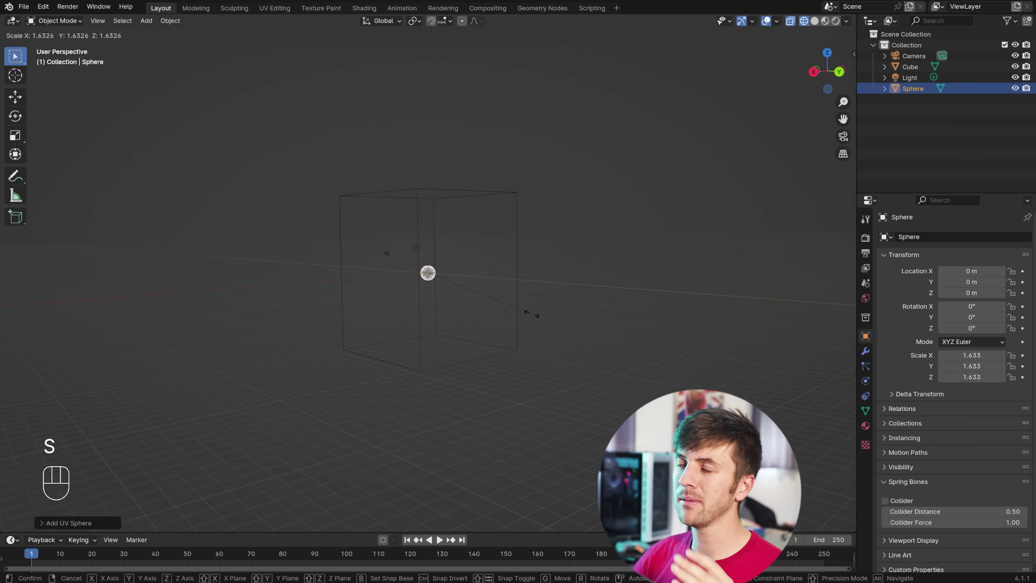
left_click(538, 317)
Delete the upper half of the sphere's vertices so that only the lower bowl remains.
key("Tab")
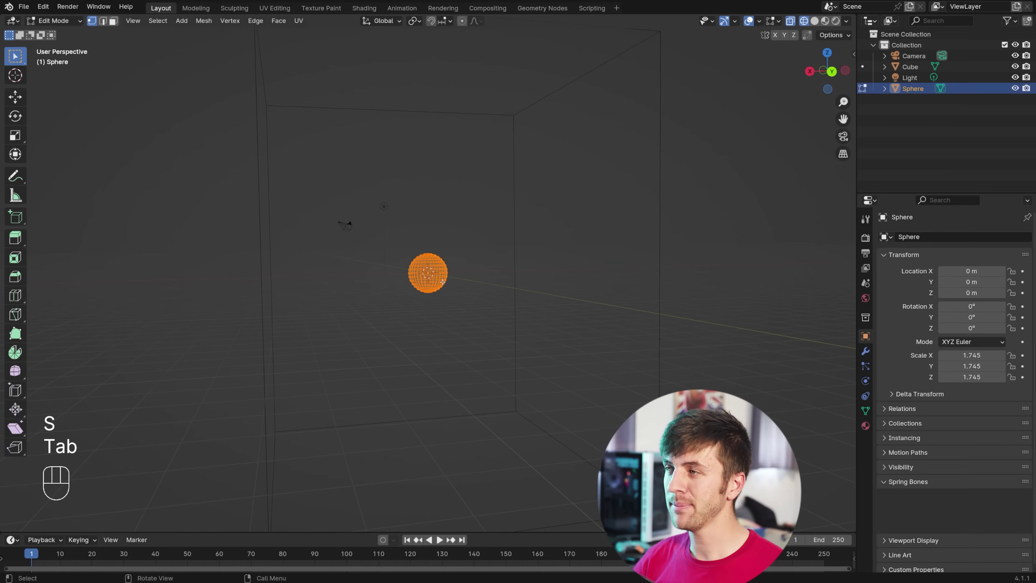
middle_click_drag(452, 267, 452, 268)
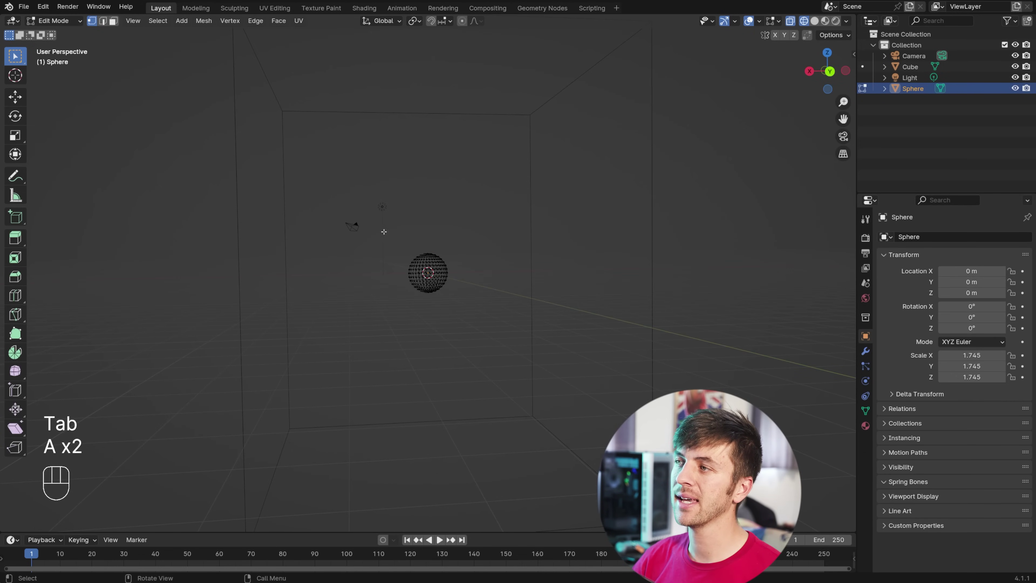
left_click_drag(363, 220, 504, 272)
key("x")
left_click(500, 273)
key("z")
key("a")
key("Tab")
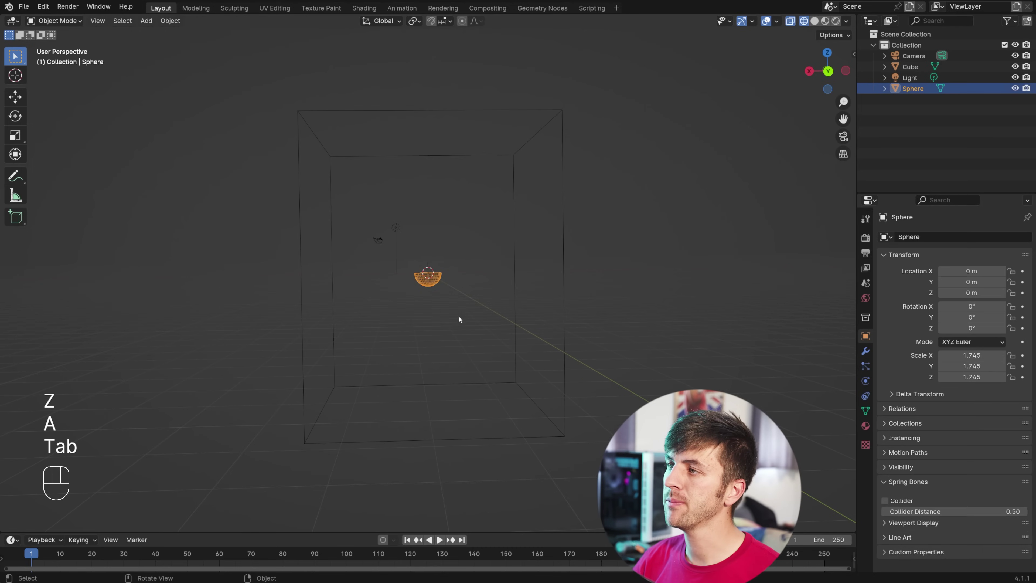
Widen the half-sphere in X and Y only, to a scale of about 13.3, keeping its height.
key("s")
key("z")
key("shift+z")
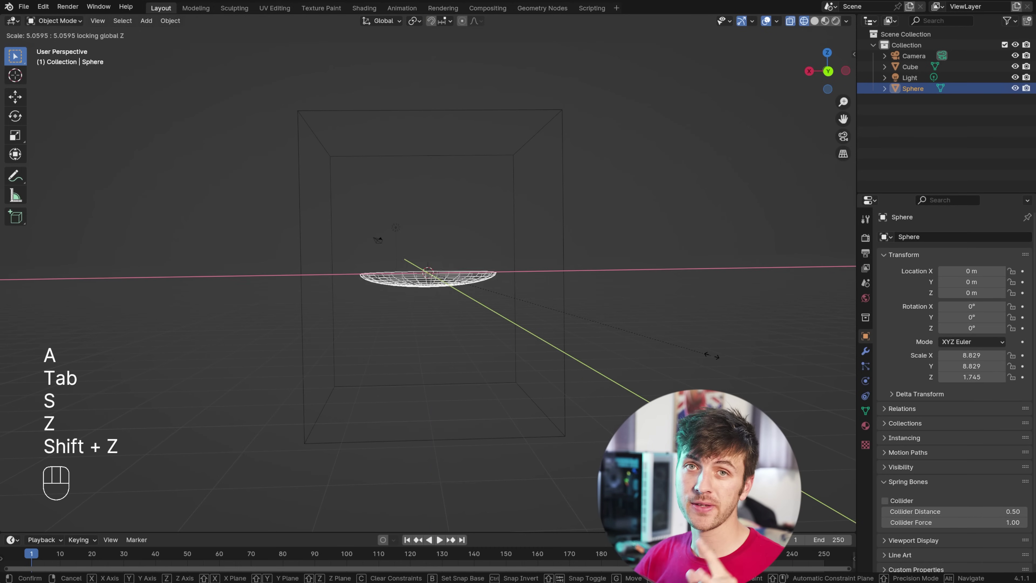
left_click(138, 317)
Raise the flattened half-sphere along Z to about 17.325 m, level with the top of the box.
middle_click_drag(139, 317, 352, 359)
key("g")
key("z")
left_click(372, 227)
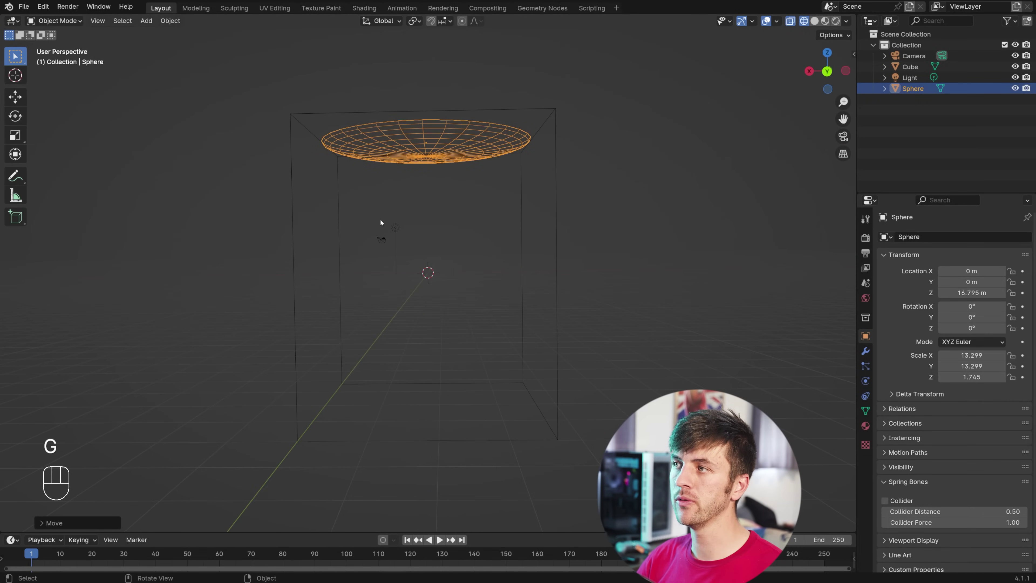
key("KP_1")
key("g")
key("z")
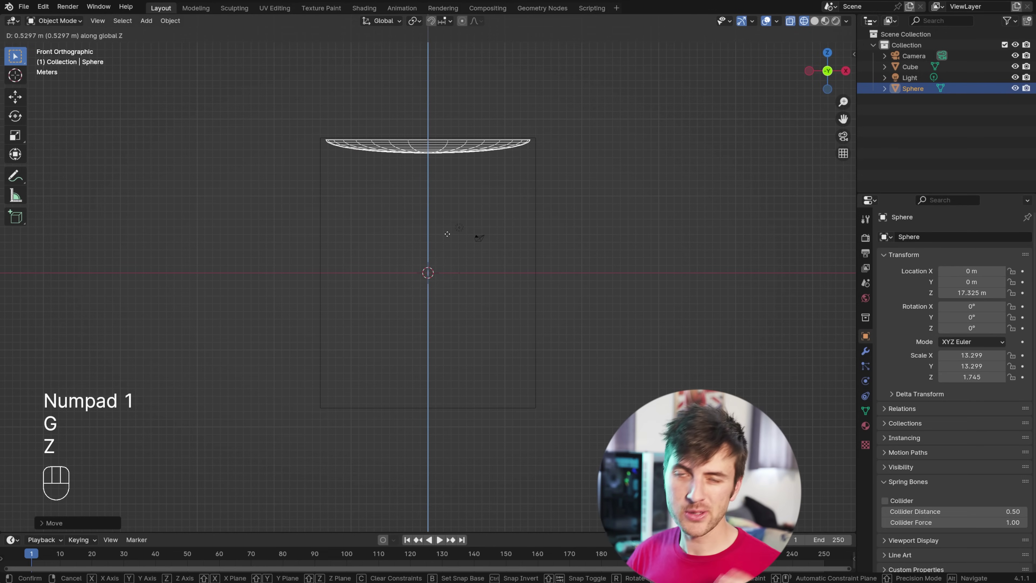
left_click(447, 234)
Fine-tune the half-sphere's X and Y scale to about 13.458 so it nearly spans the box.
key("s")
key("shift+z")
left_click(447, 335)
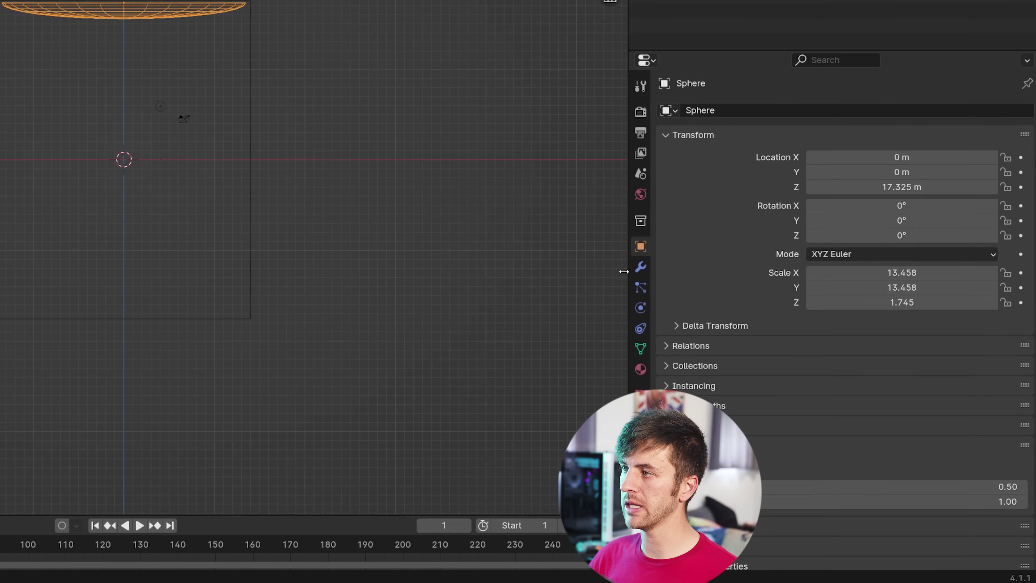
Add an emitter particle system to the half-sphere with number 10000, lifetime 150 and lifetime randomness 0.2.
left_click(865, 366)
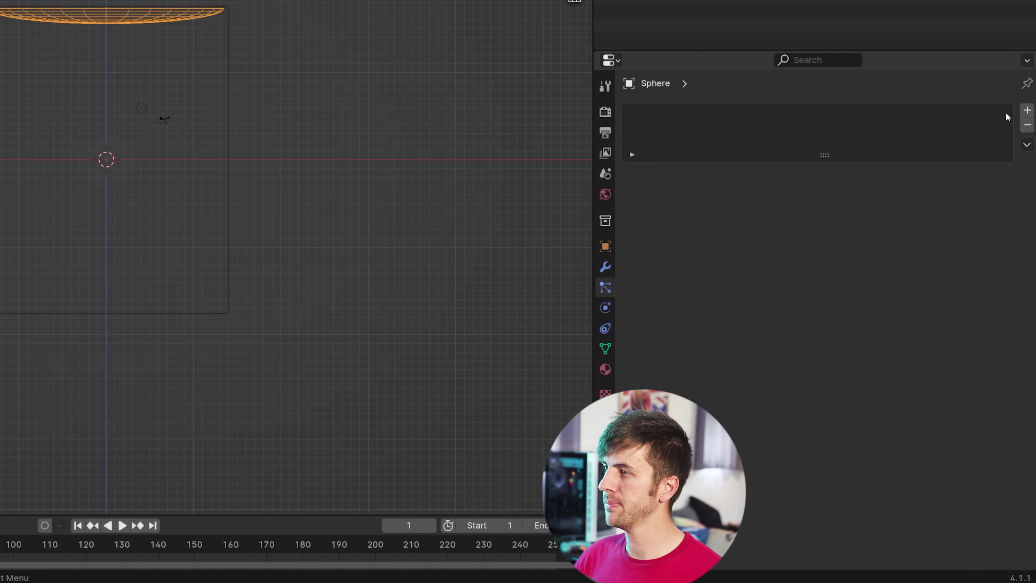
left_click(1027, 111)
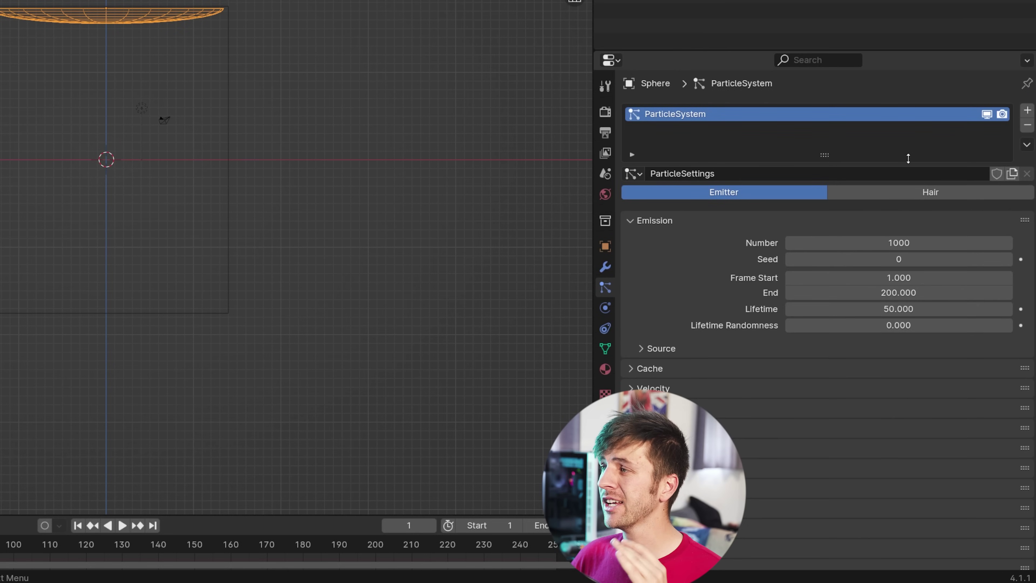
left_click(900, 242)
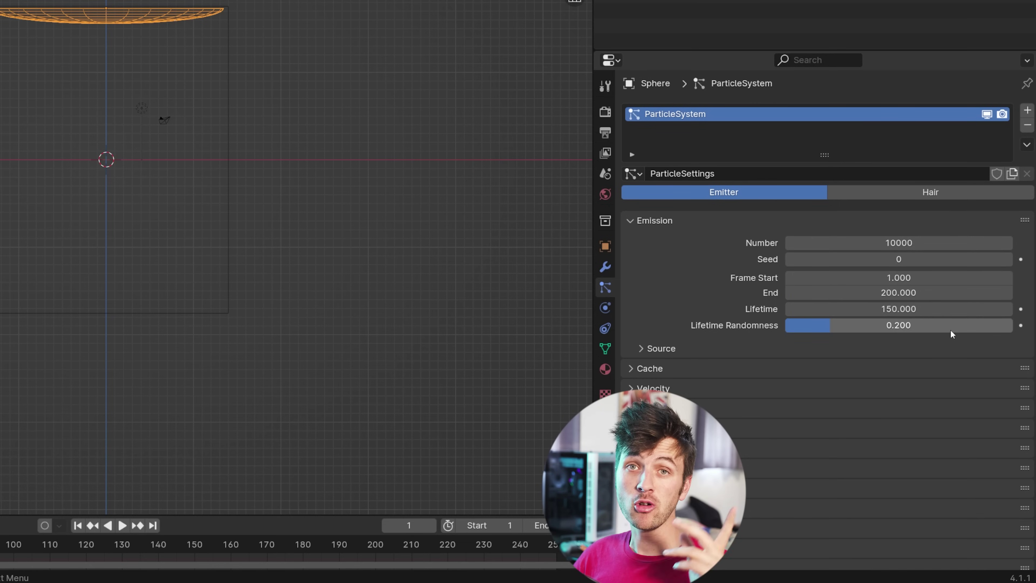
Set the particles' Brownian force to 6 and normal velocity to 0 m/s, and preview the falling particles.
scroll(922, 399, "down", 1)
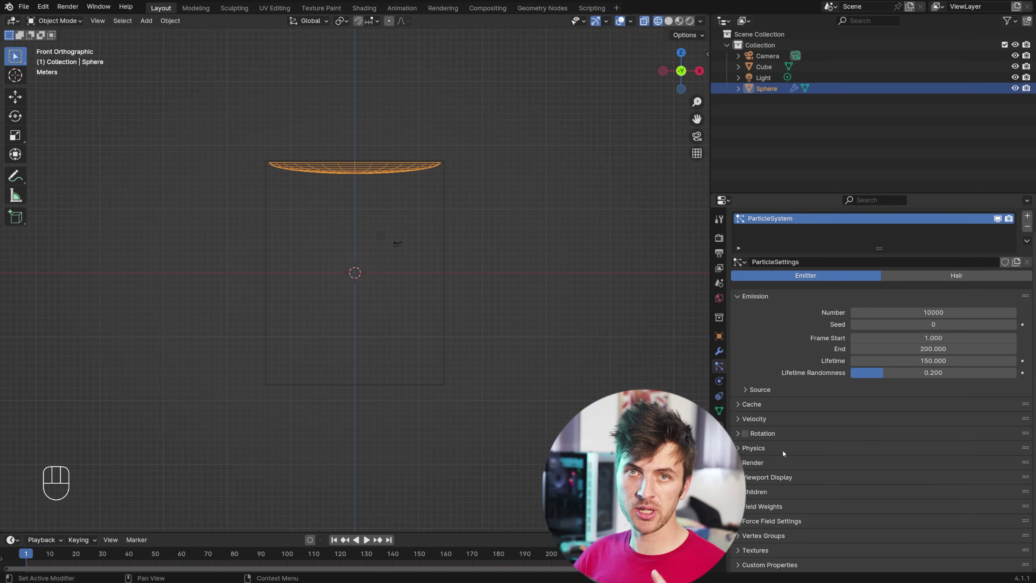
left_click(696, 404)
scroll(701, 411, "down", 2)
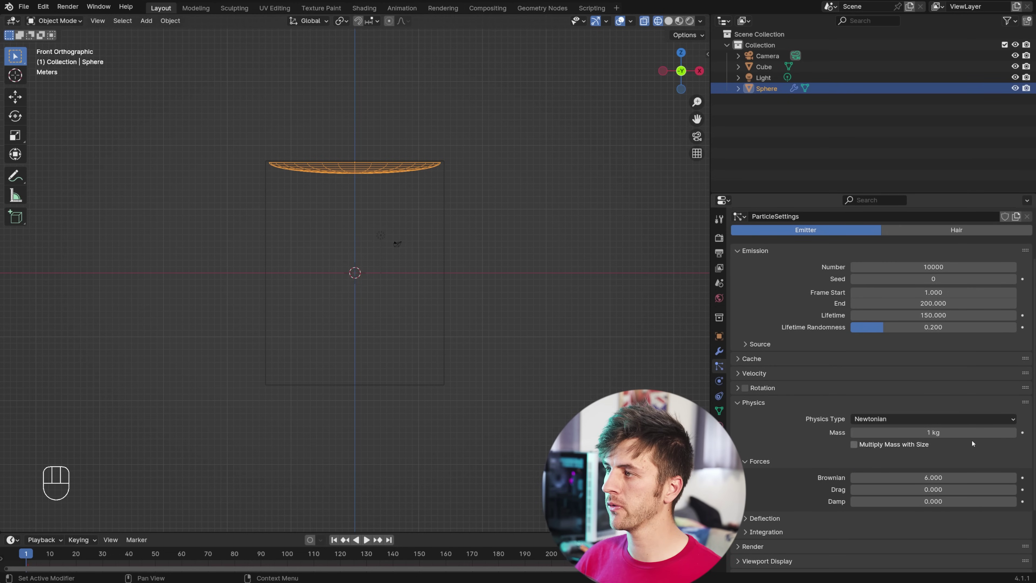
left_click(774, 374)
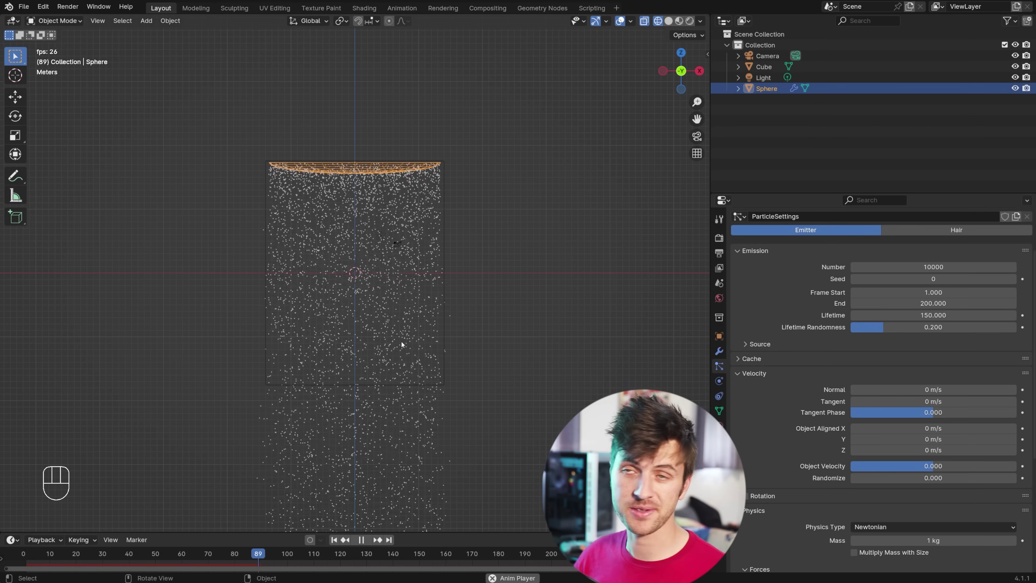
key("Escape")
Add a Vortex force field and lower it along Z to about -17.25 m at the base of the box.
key("shift+a")
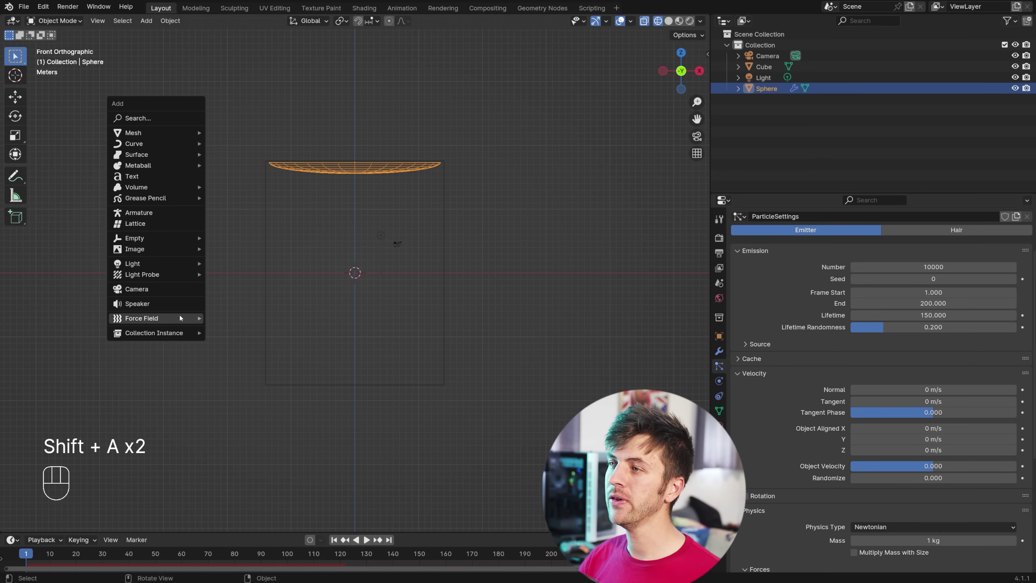
mouse_move(180, 318)
left_click(297, 330)
key("g")
key("z")
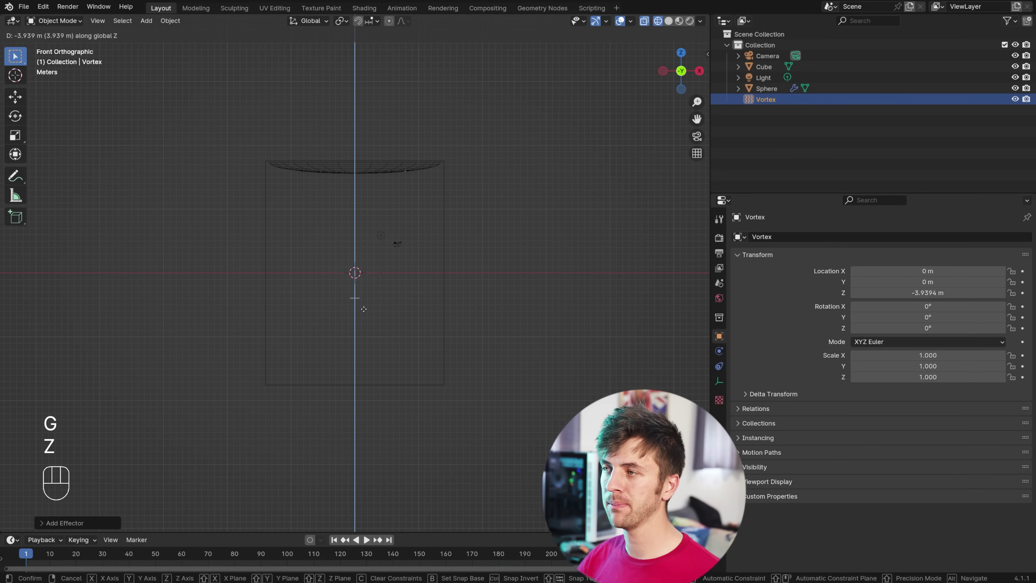
left_click(377, 393)
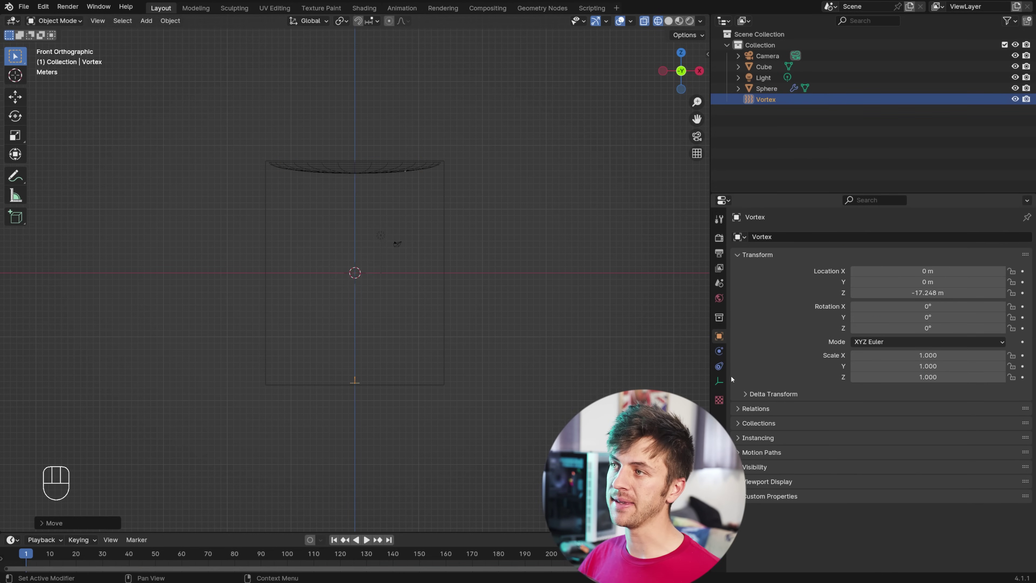
Set the vortex's inflow to -0.1 and its strength to 1.5.
left_click(719, 351)
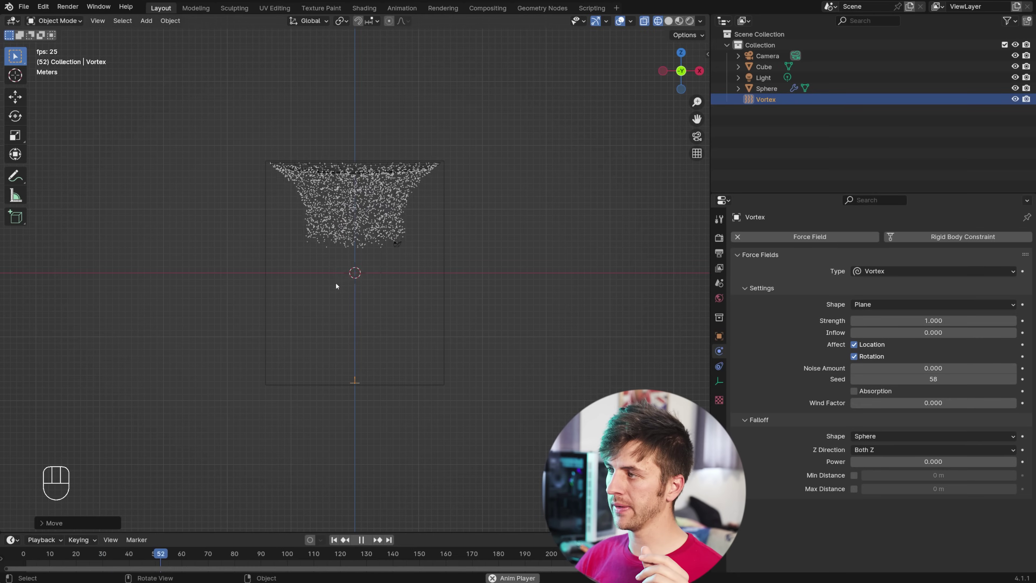
left_click(939, 332)
type("-.1")
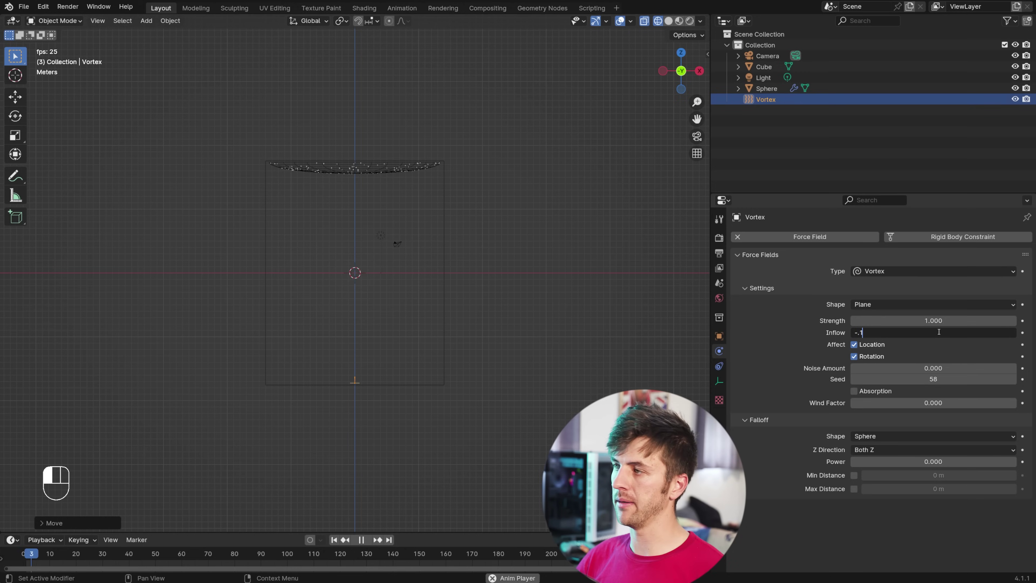
left_click(952, 322)
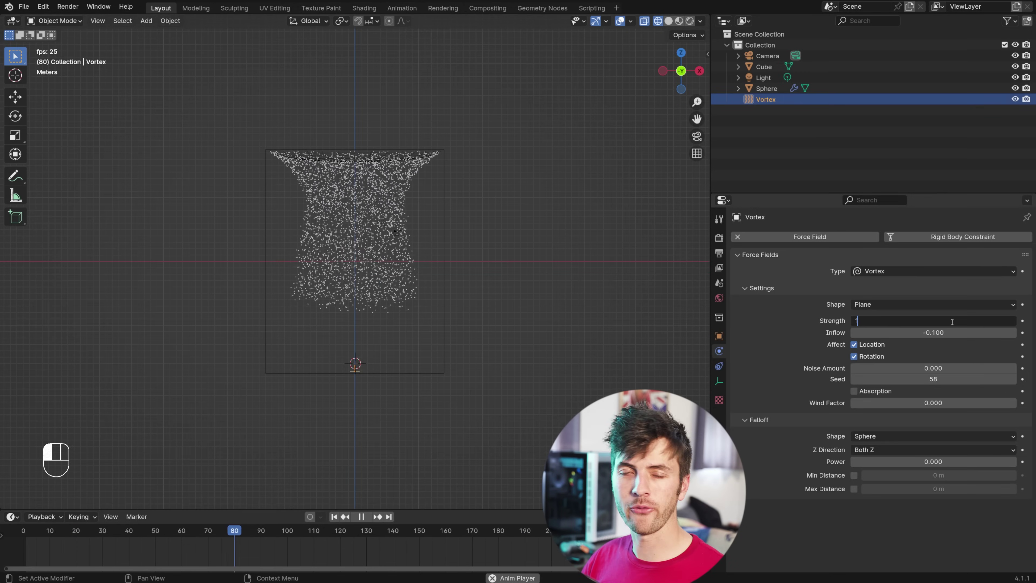
type("1.5")
key("Return")
Add a Force field near the base of the box with strength -12 and inspect its pull on the particles.
key("shift+a")
mouse_move(334, 365)
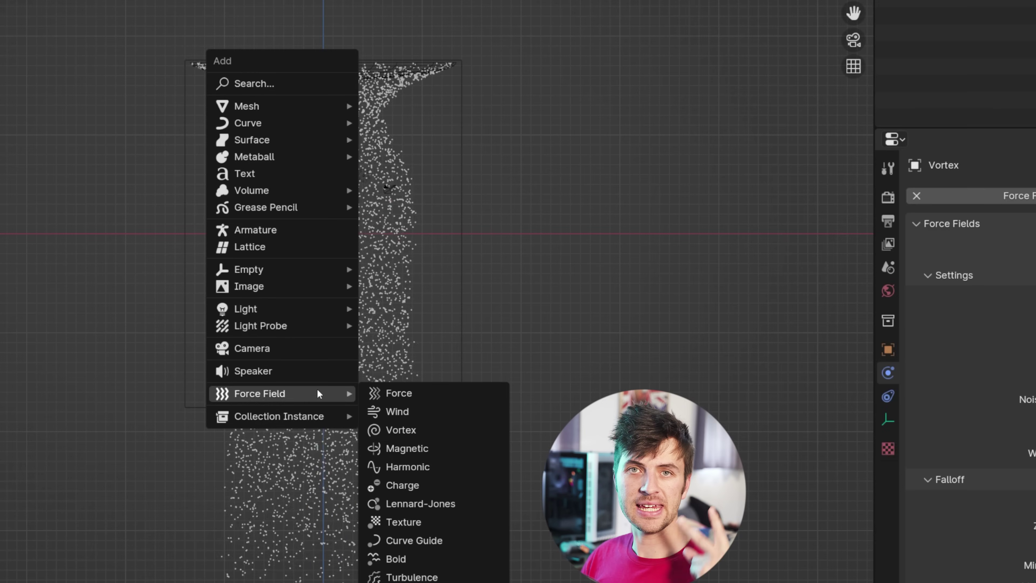
left_click(433, 396)
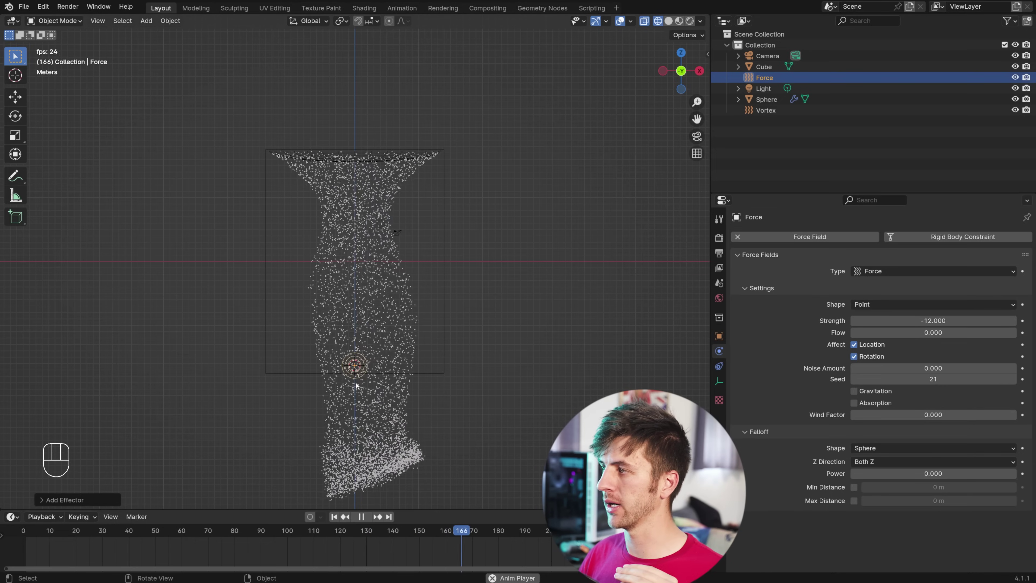
middle_click_drag(356, 385, 496, 373)
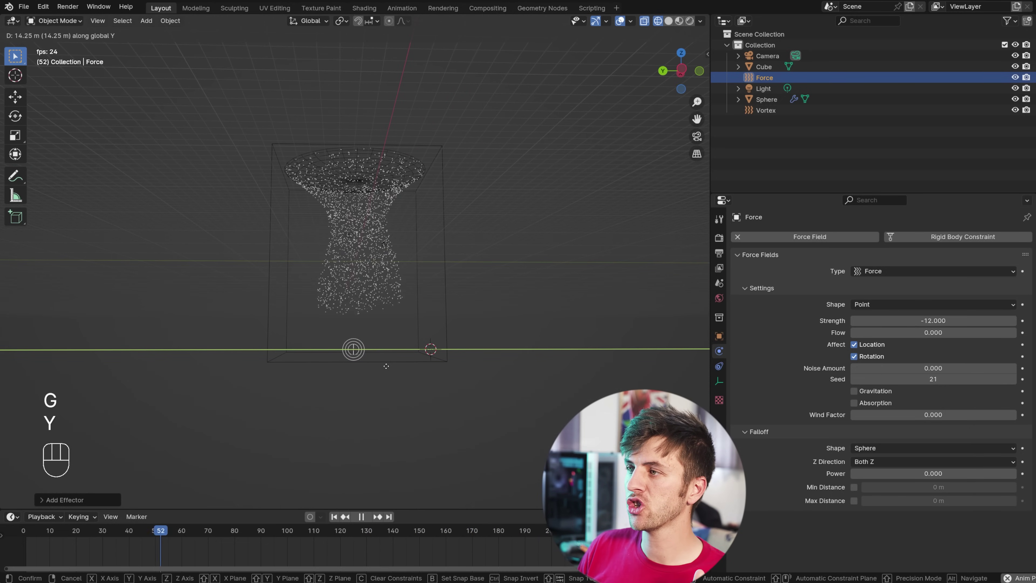
middle_click_drag(424, 365, 382, 354)
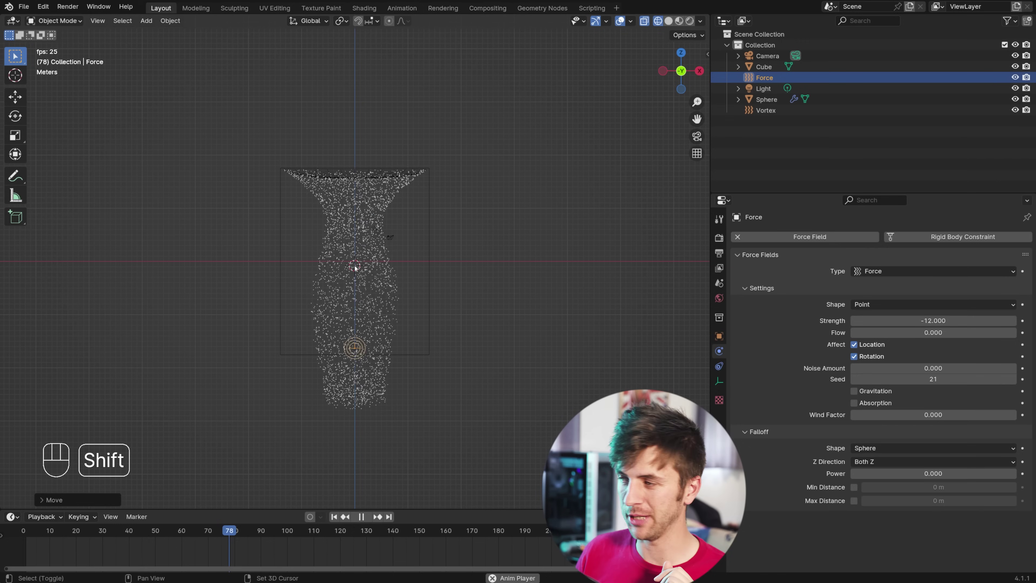
Add a Magnetic force field at the centre of the box and set its shape to Plane.
key("shift+a")
mouse_move(355, 266)
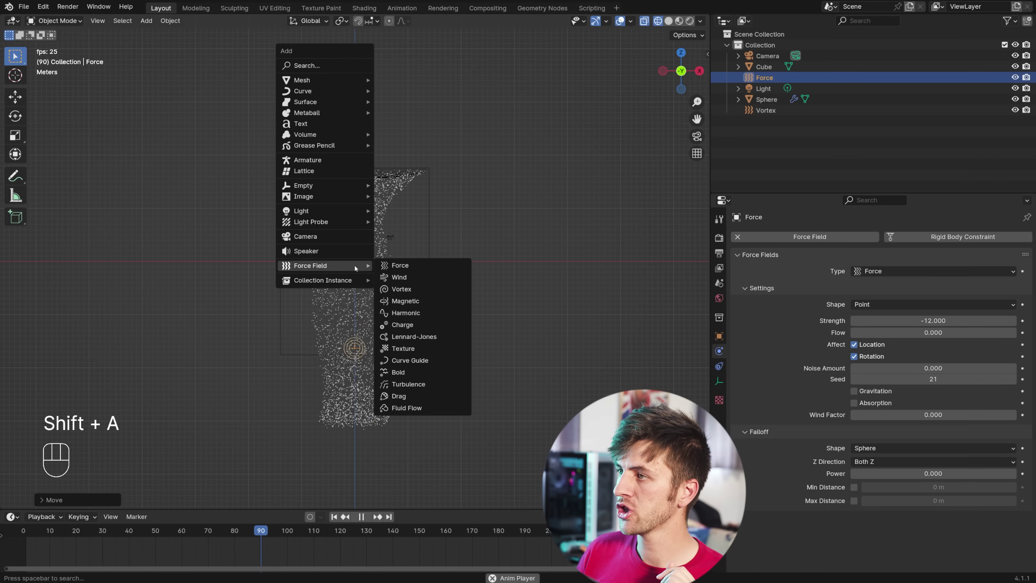
left_click(447, 301)
left_click(904, 304)
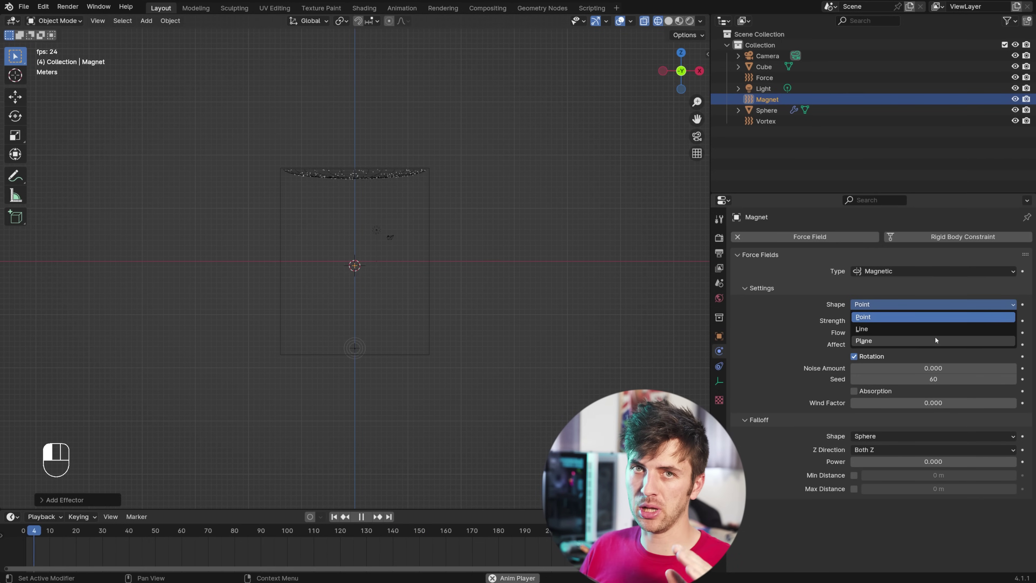
left_click(939, 343)
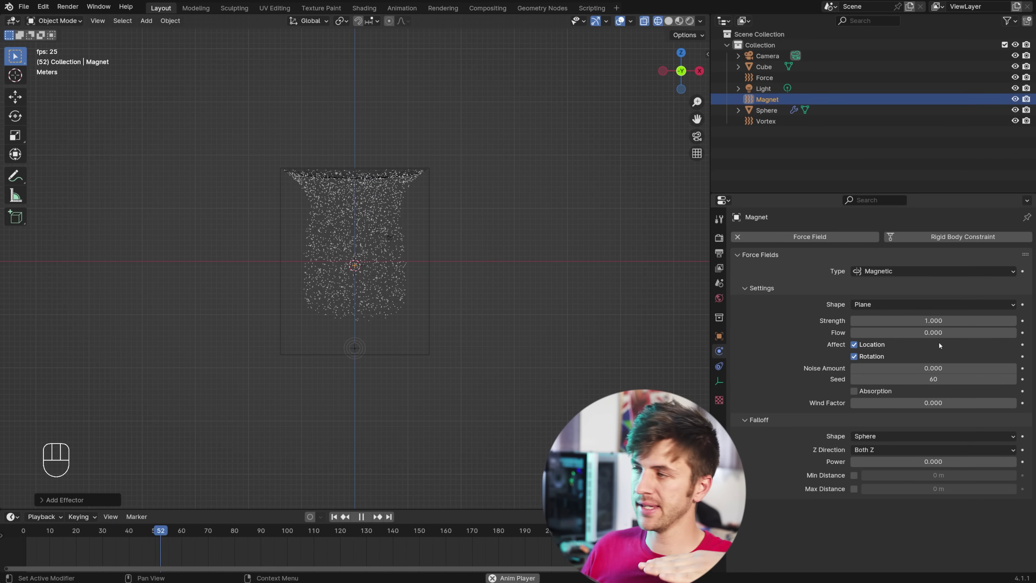
Set the magnetic field's strength to -2 and flow to 2, and preview the particle funnel.
left_click(933, 321)
type("-2")
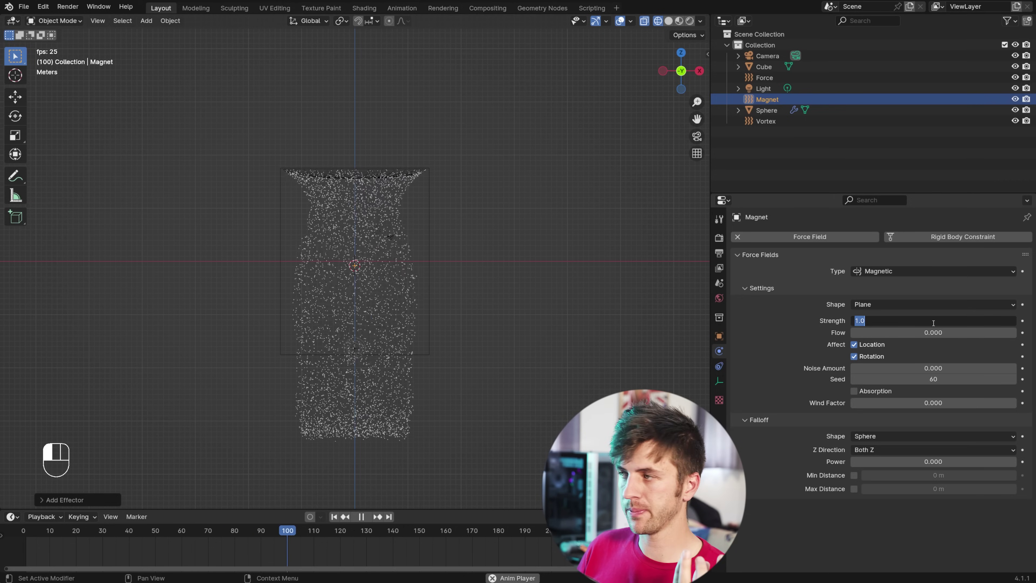
key("Return")
key("Escape")
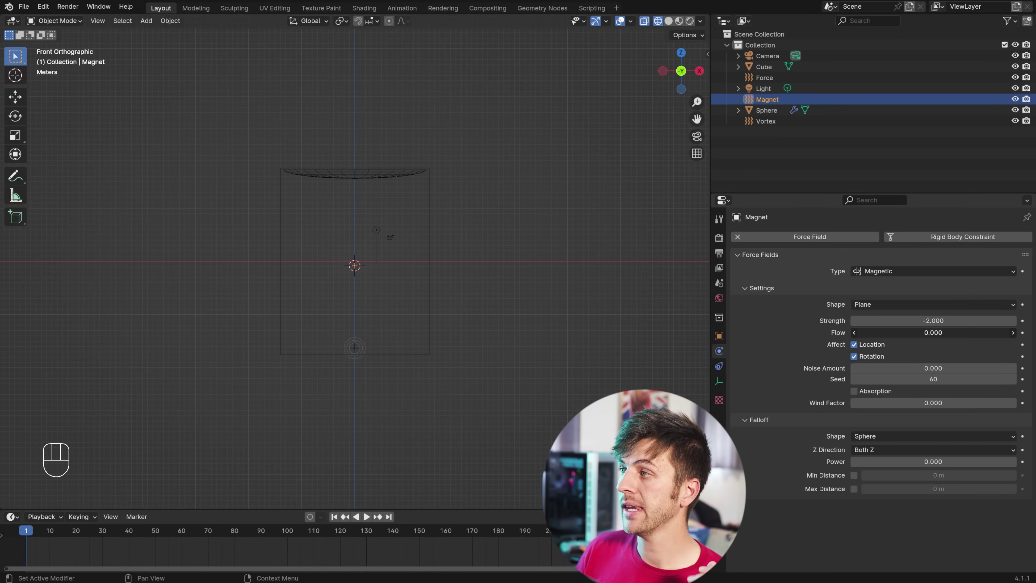
left_click(947, 330)
type("2")
key("Return")
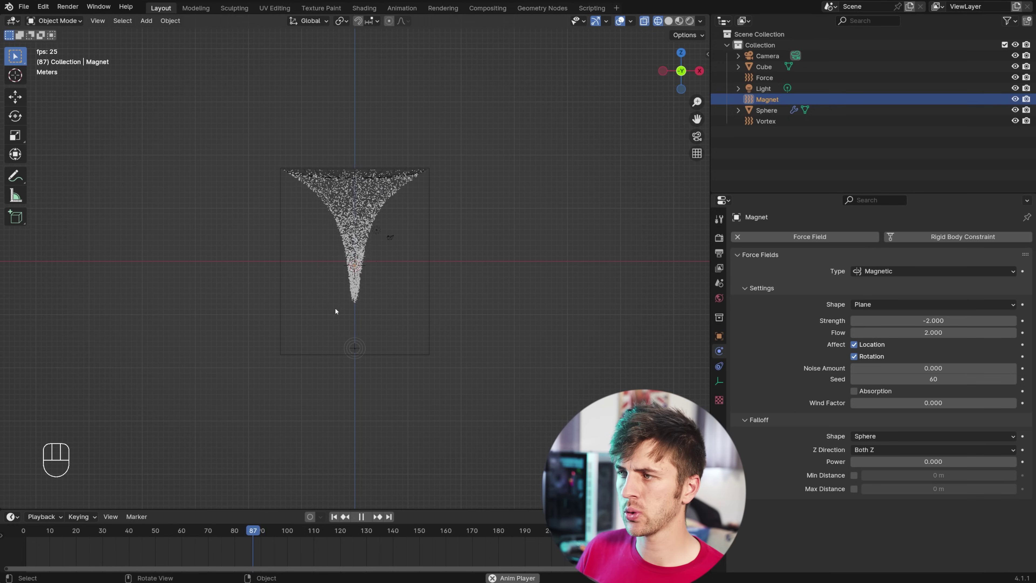
Try moving the Force and Vortex fields in the front view to test how the particle funnel follows them.
key("KP_1")
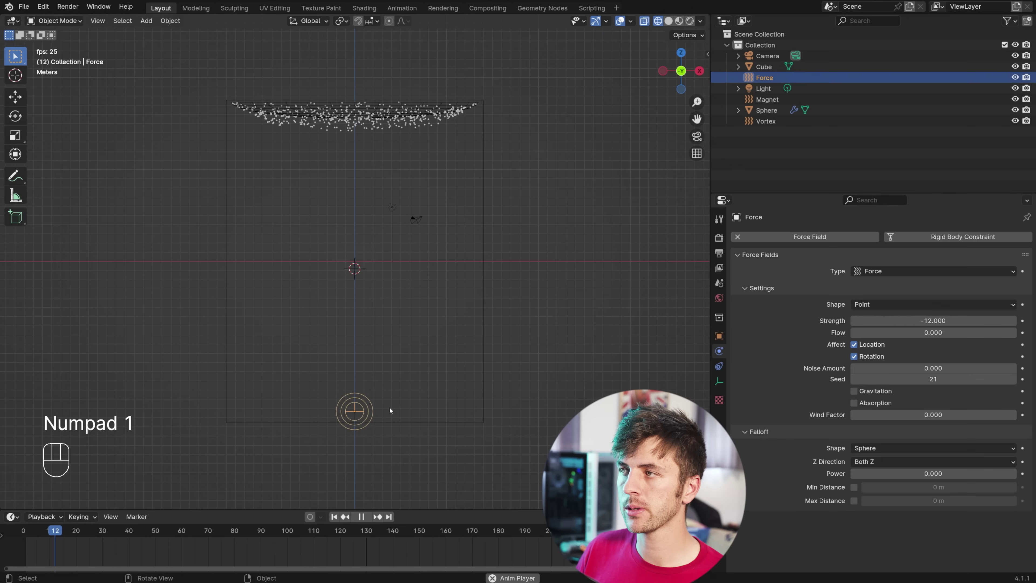
key("g")
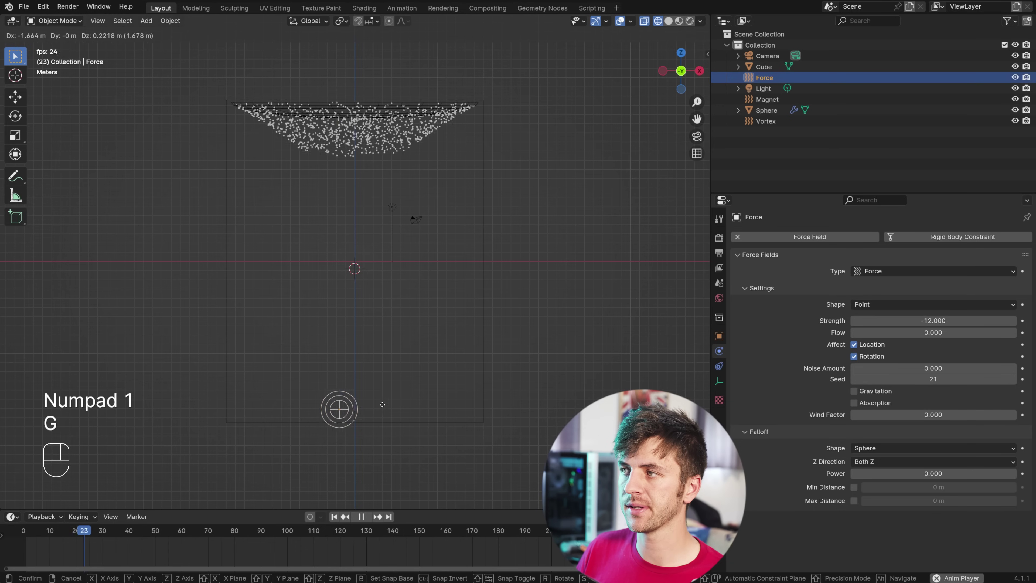
key("Escape")
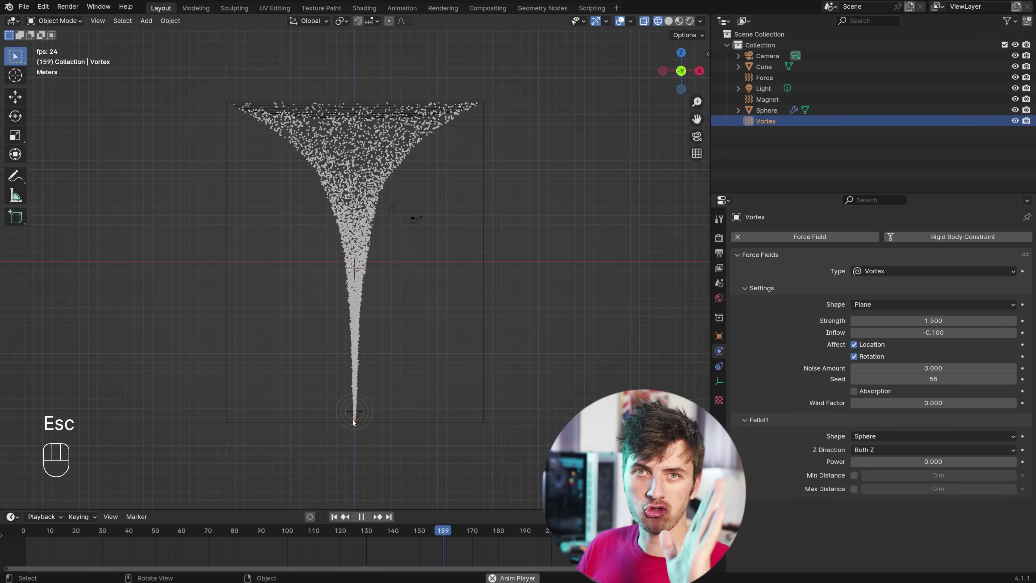
key("g")
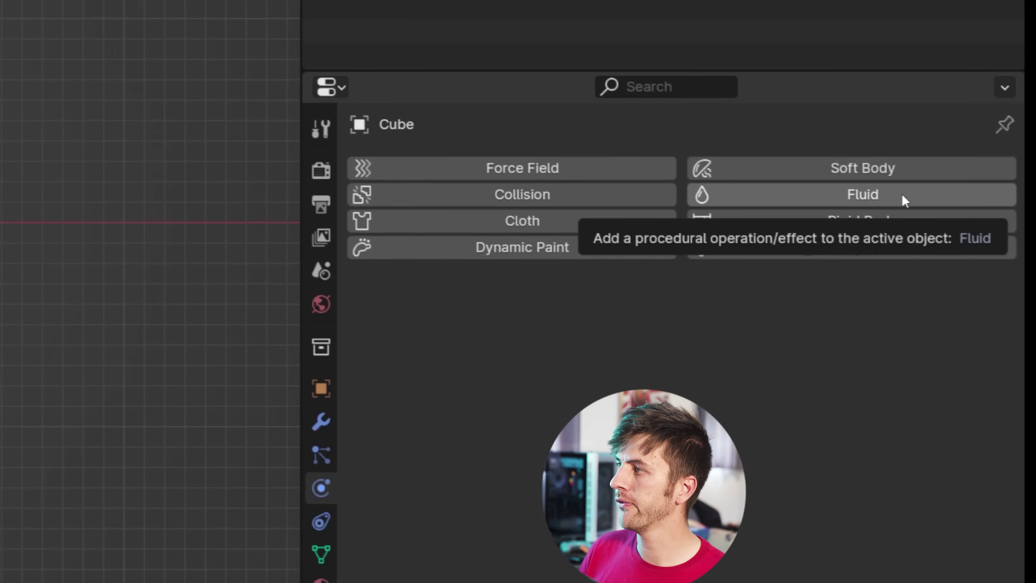
Add Fluid physics to the box as a Gas Domain and set its resolution divisions to 64.
left_click(903, 194)
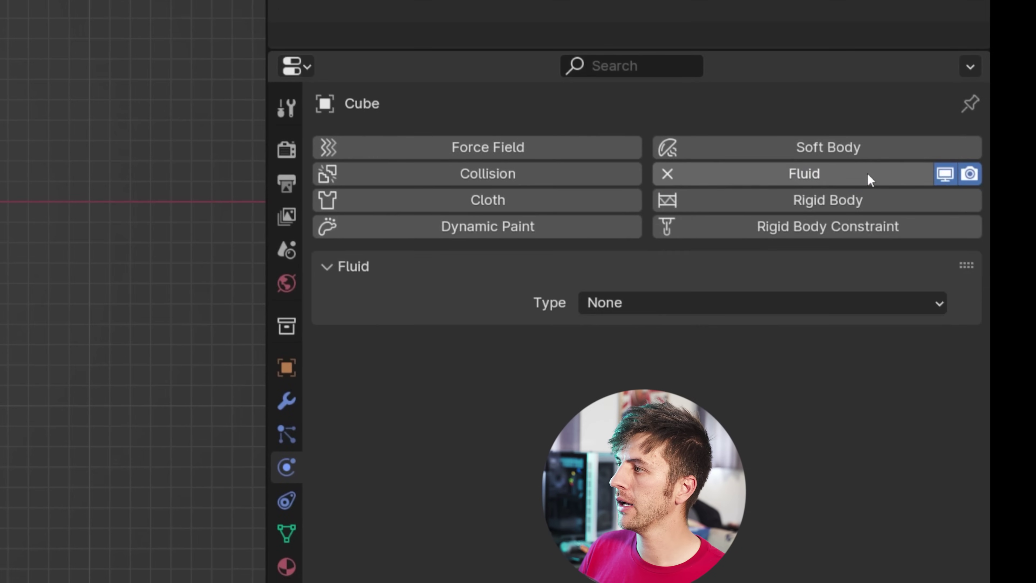
left_click(751, 241)
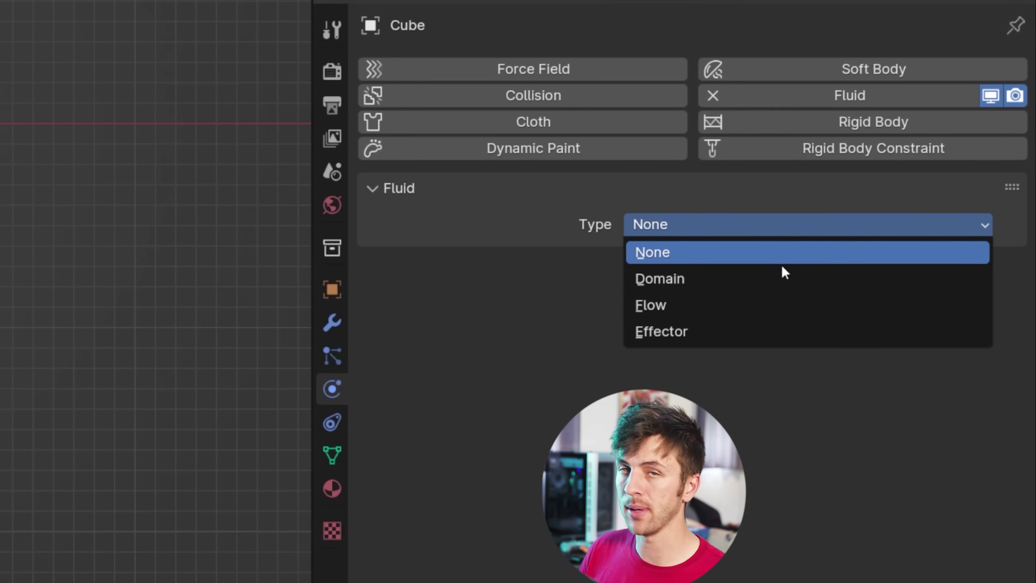
left_click(785, 278)
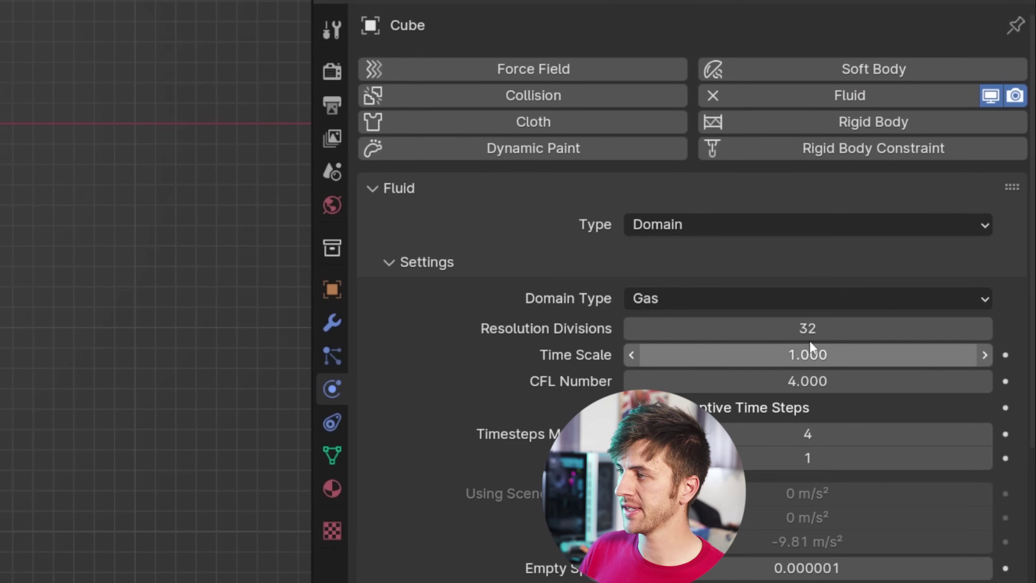
scroll(836, 310, "down", 3)
left_click(836, 284)
type("64")
key("Return")
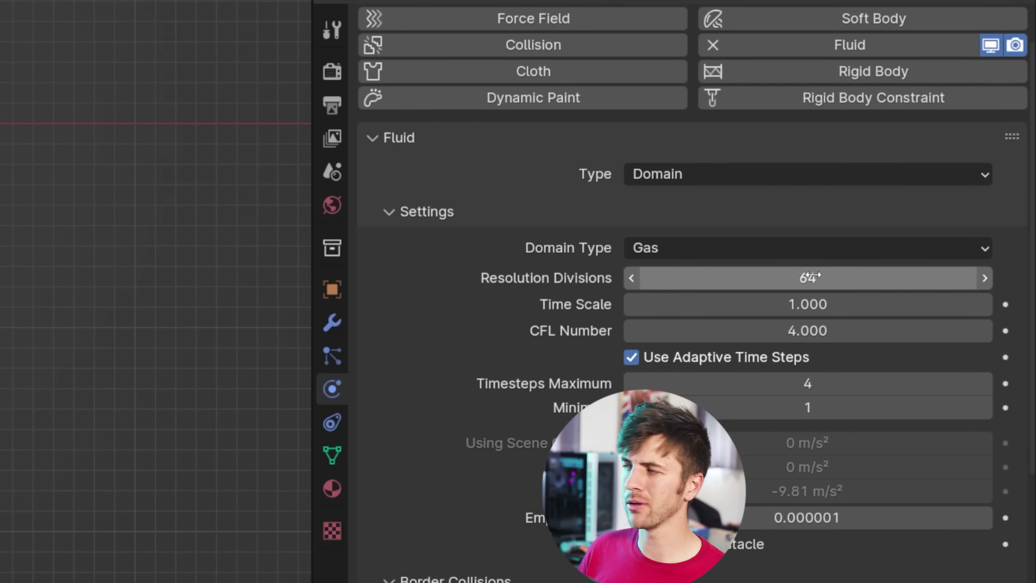
Enable Adaptive Domain and Dissolve on the box's fluid domain, with a dissolve time of 24.
scroll(817, 281, "down", 5)
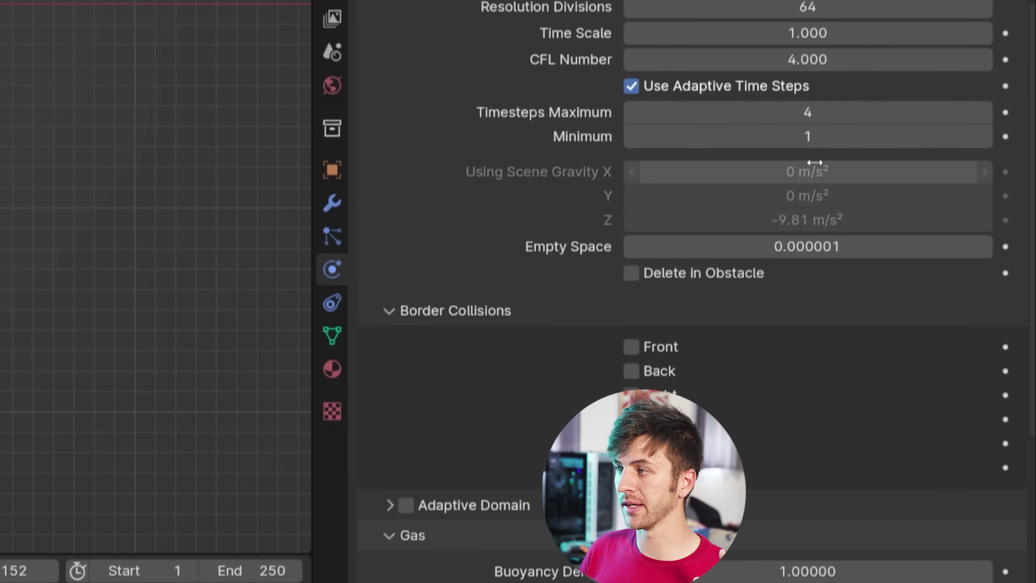
scroll(699, 304, "up", 1)
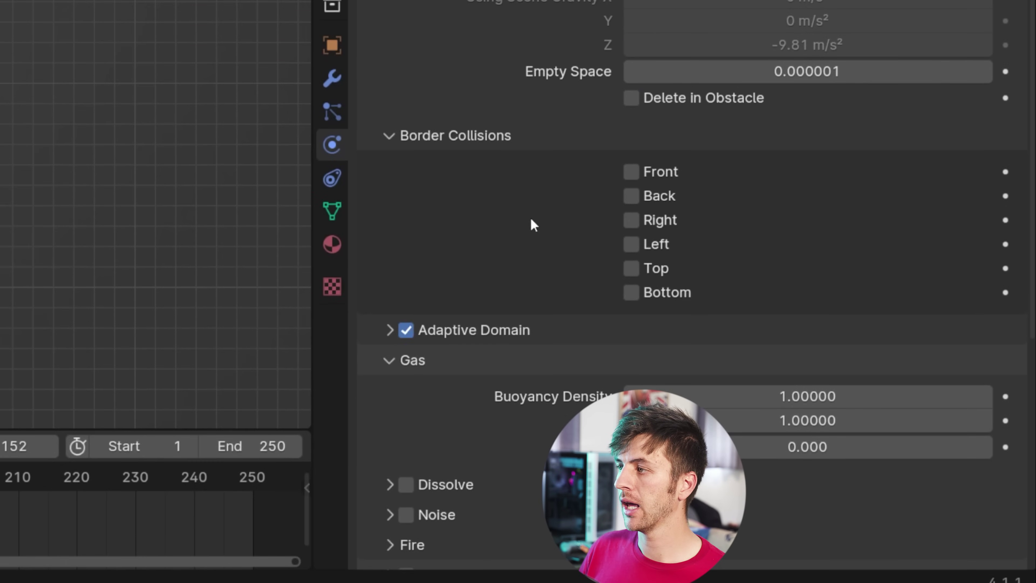
scroll(532, 216, "down", 10)
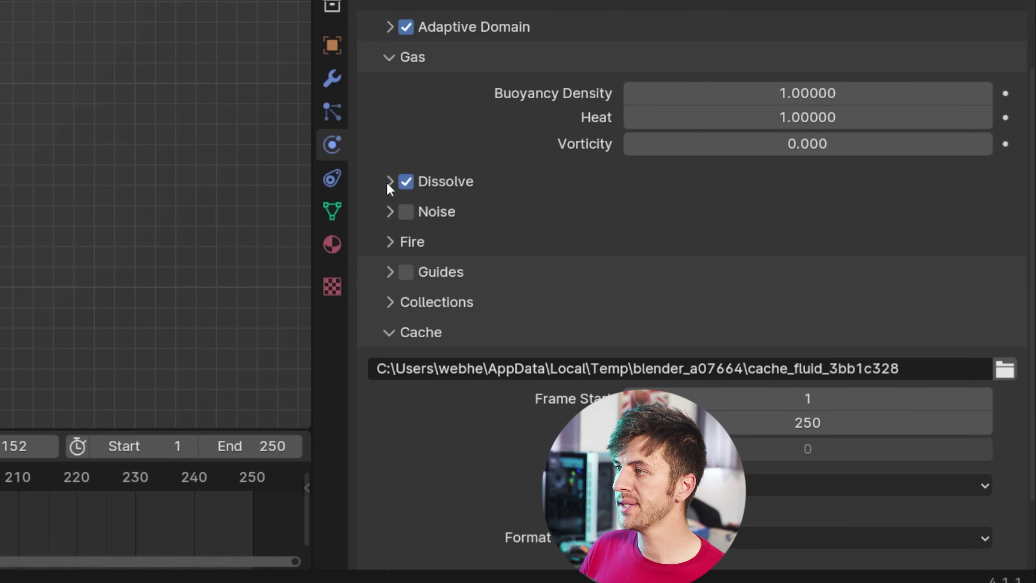
left_click(389, 183)
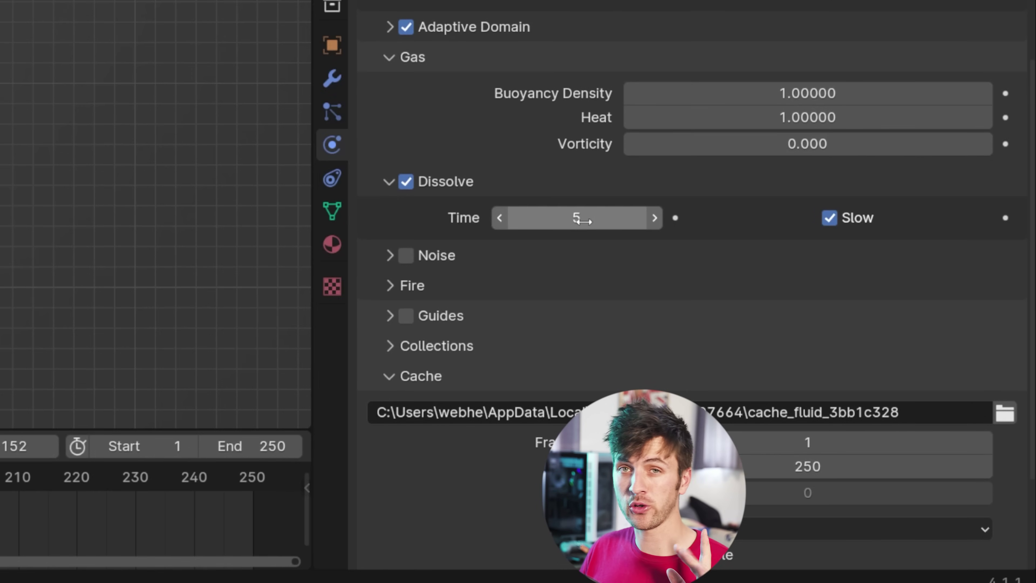
left_click(583, 219)
type("24")
key("Return")
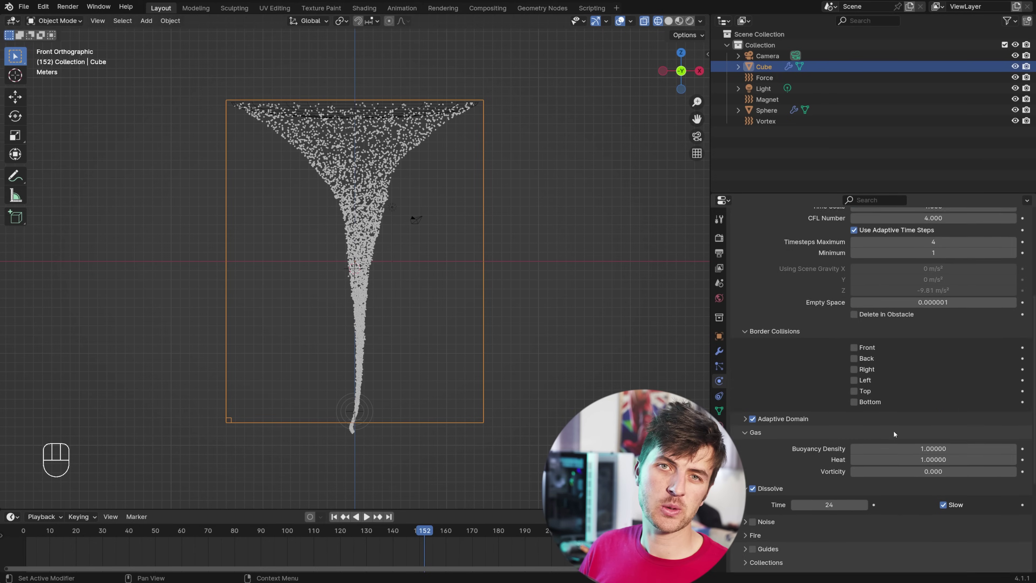
scroll(715, 266, "up", 10)
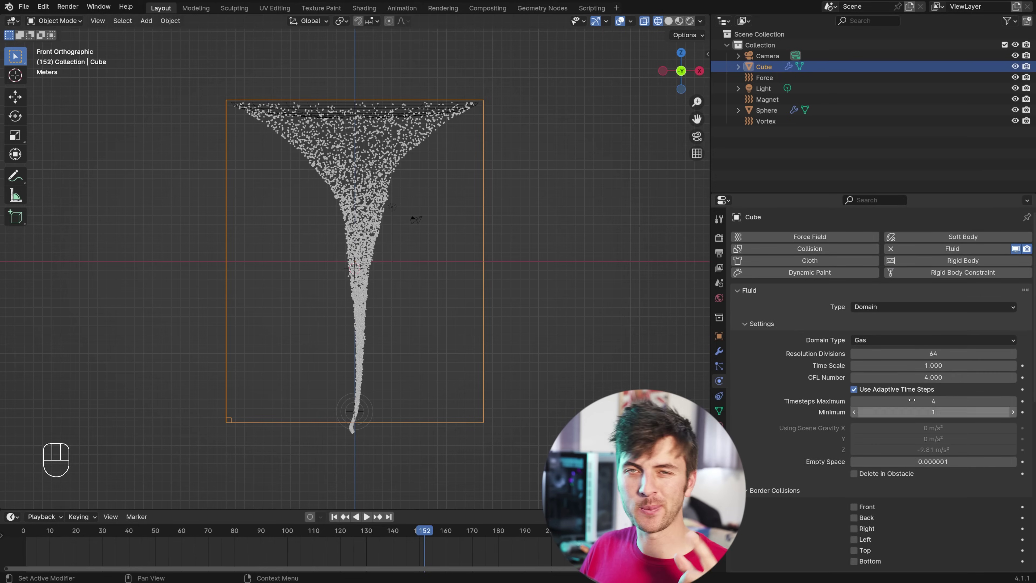
From frame 1, add Fluid physics to the sphere as a Flow with flow type Fire + Smoke and Inflow behavior.
key("shift+Left")
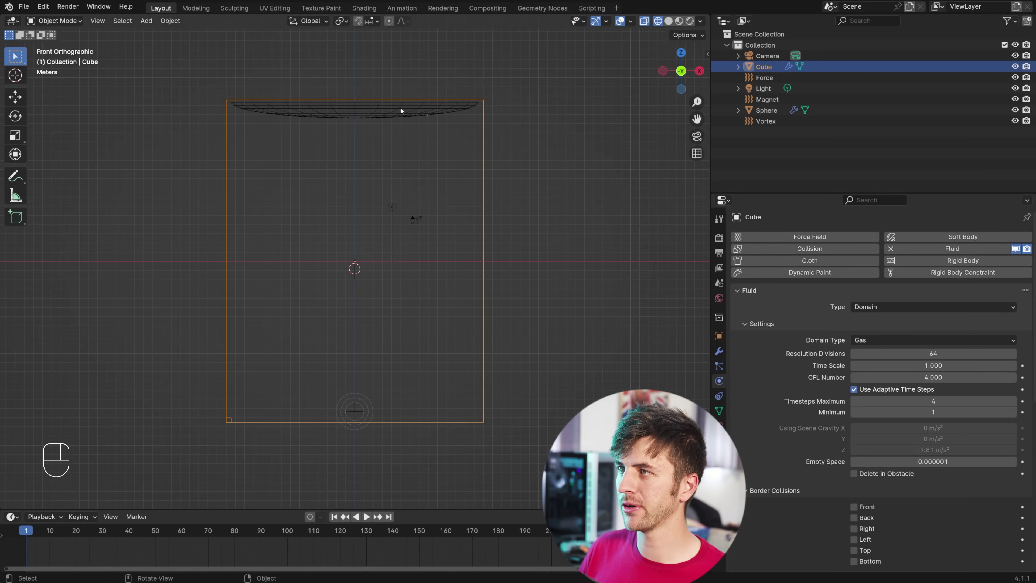
left_click(401, 107)
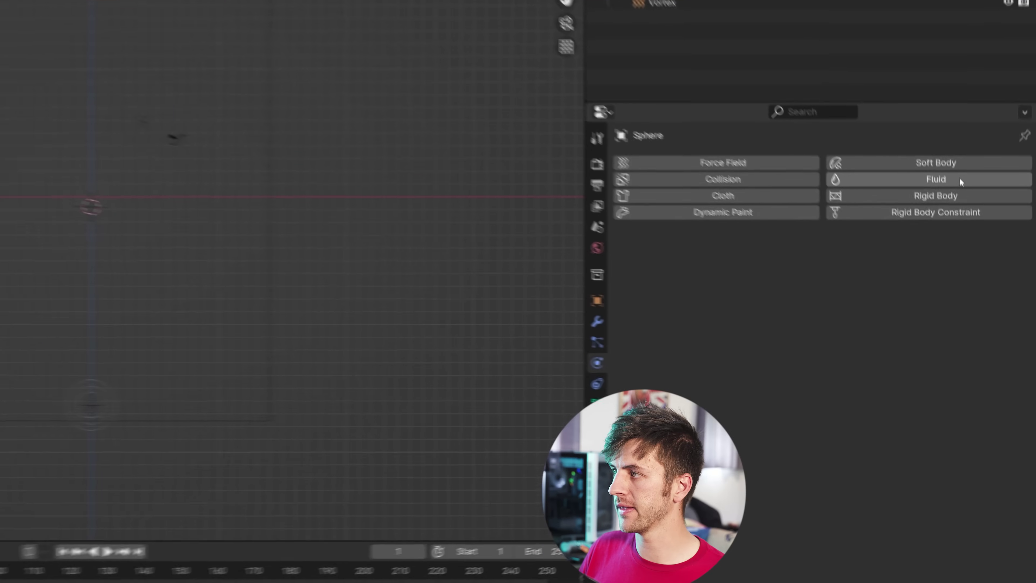
left_click(958, 174)
left_click(942, 257)
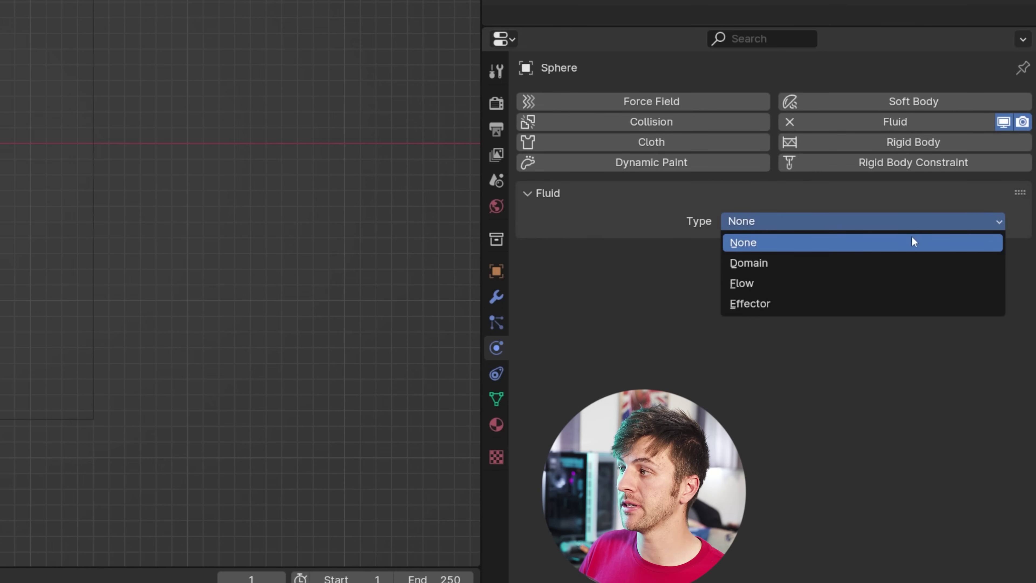
left_click(910, 285)
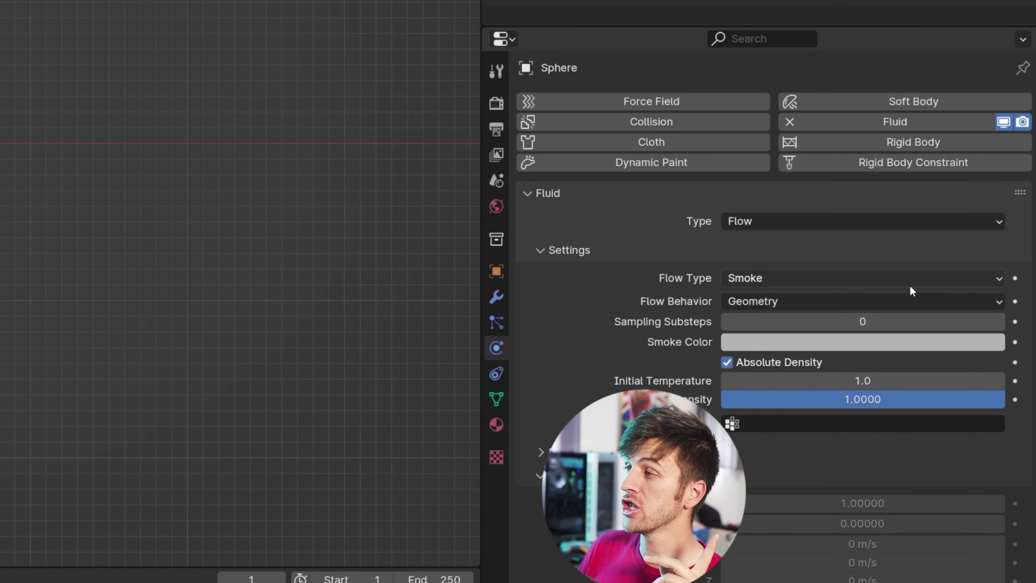
left_click(895, 284)
left_click(905, 320)
left_click(876, 301)
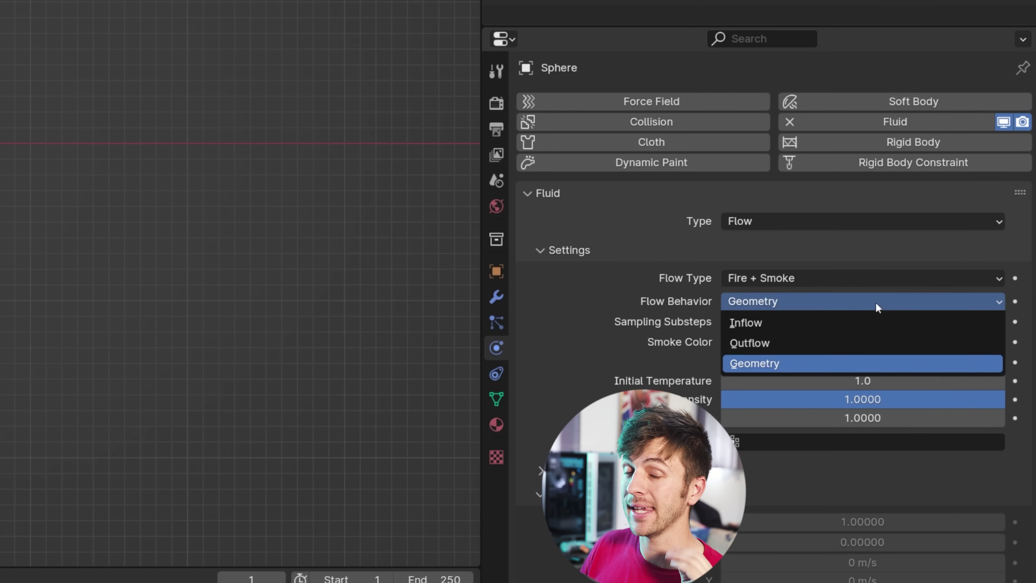
left_click(913, 327)
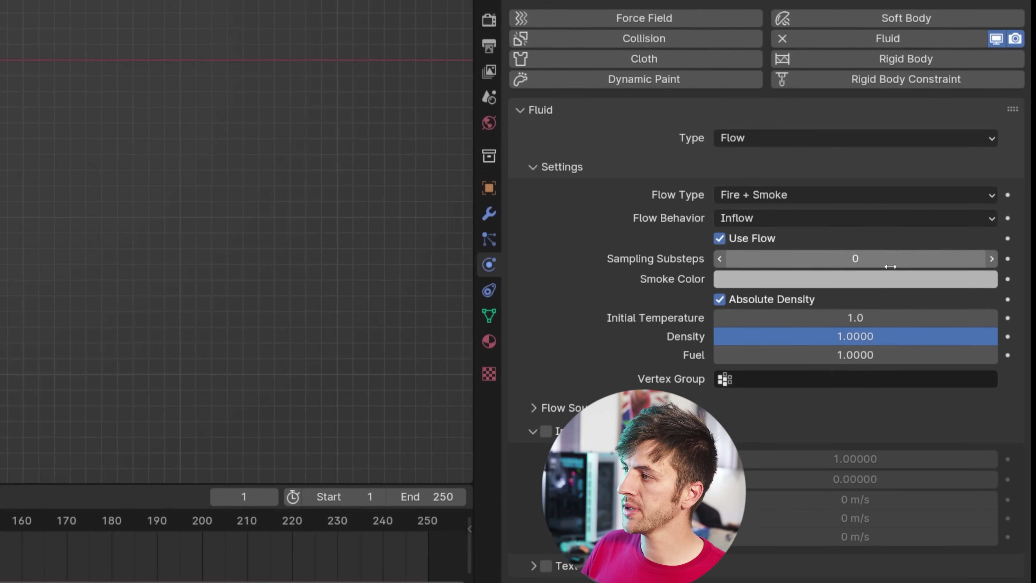
Set the sphere's flow source to Particle System and assign ParticleSystem as the emitting system.
left_click(775, 405)
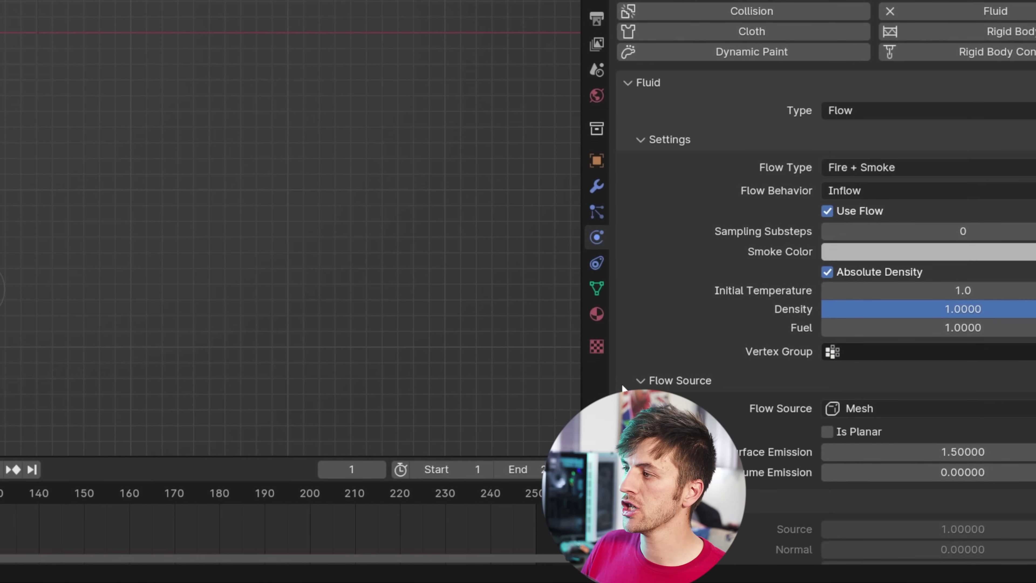
left_click(934, 404)
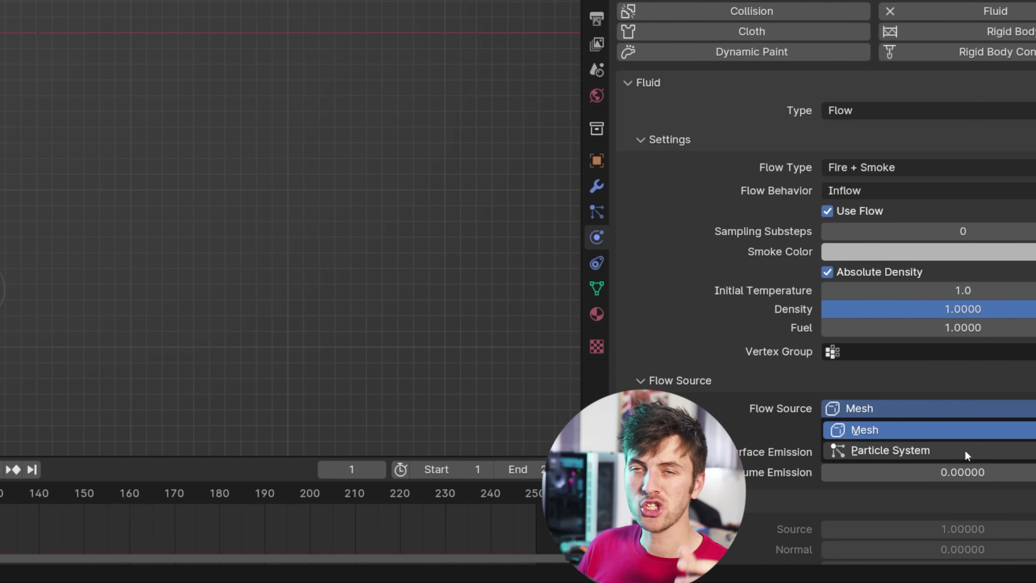
left_click(951, 449)
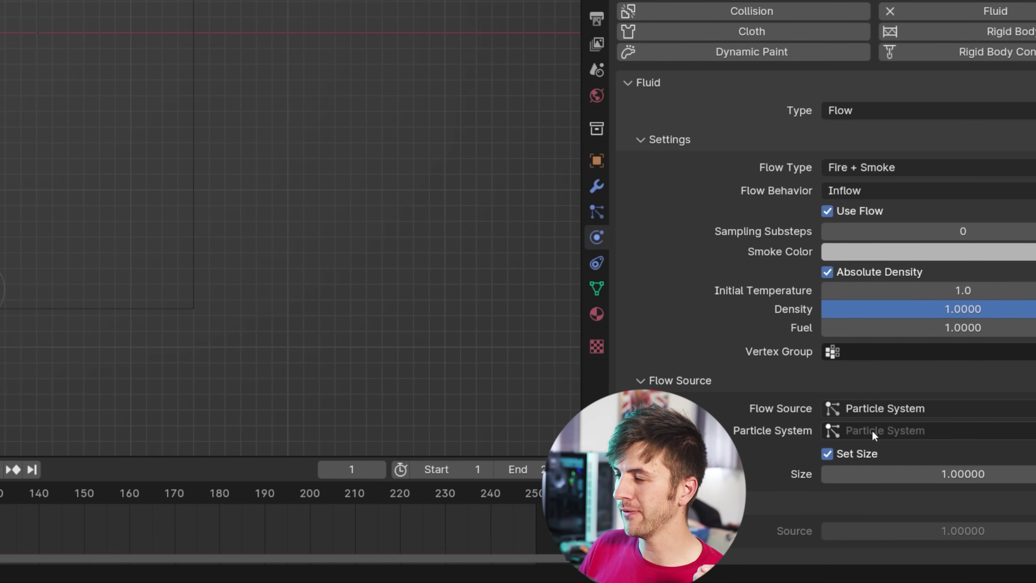
left_click(937, 431)
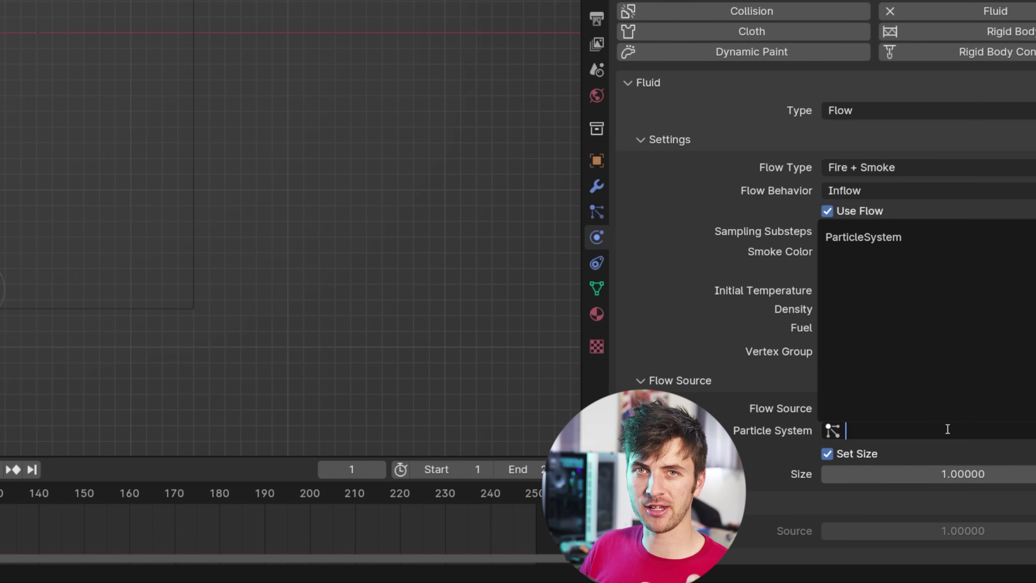
left_click(942, 237)
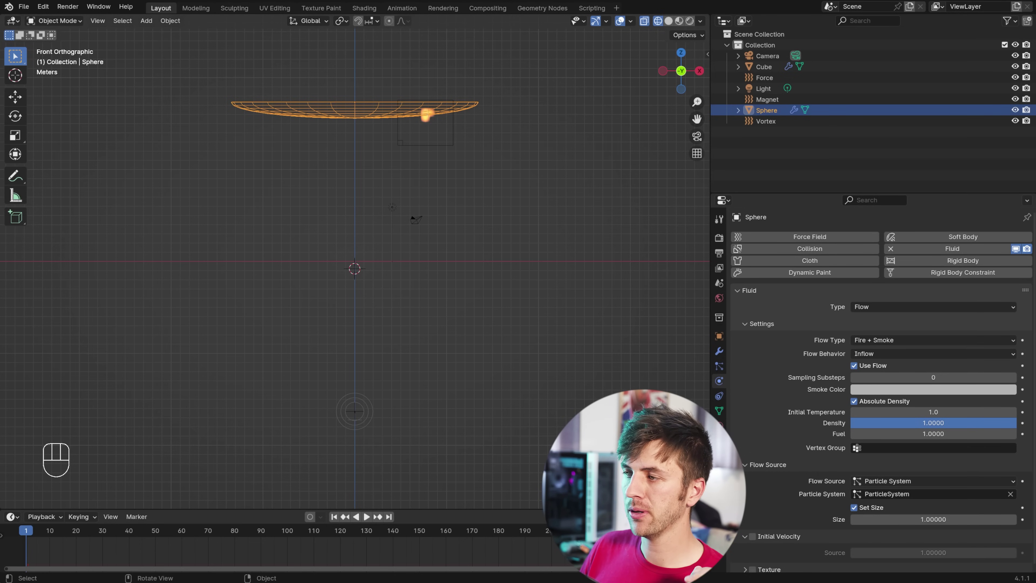
Play the fire and smoke simulation and inspect the tornado from several angles.
left_click(366, 517)
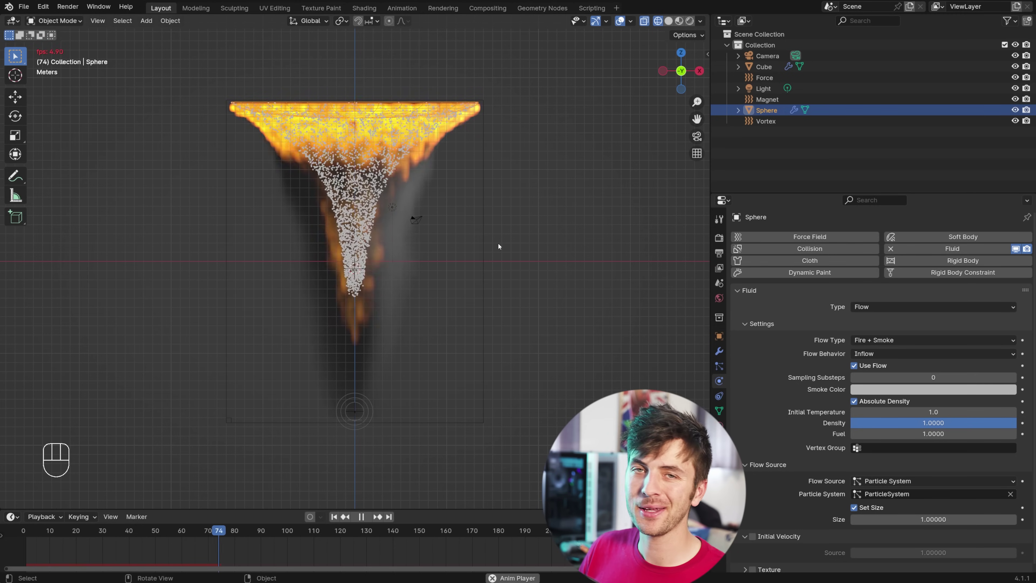
scroll(410, 325, "down", 2)
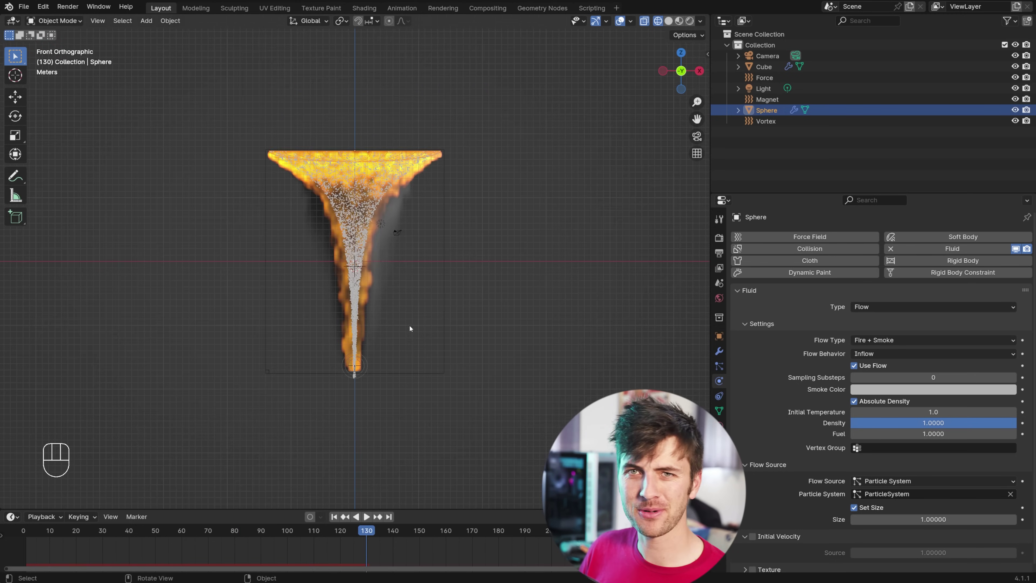
middle_click_drag(410, 326, 359, 286)
key("KP_1")
Set the box domain's resolution divisions to 90 and replay the simulation from frame 1.
left_click(442, 168)
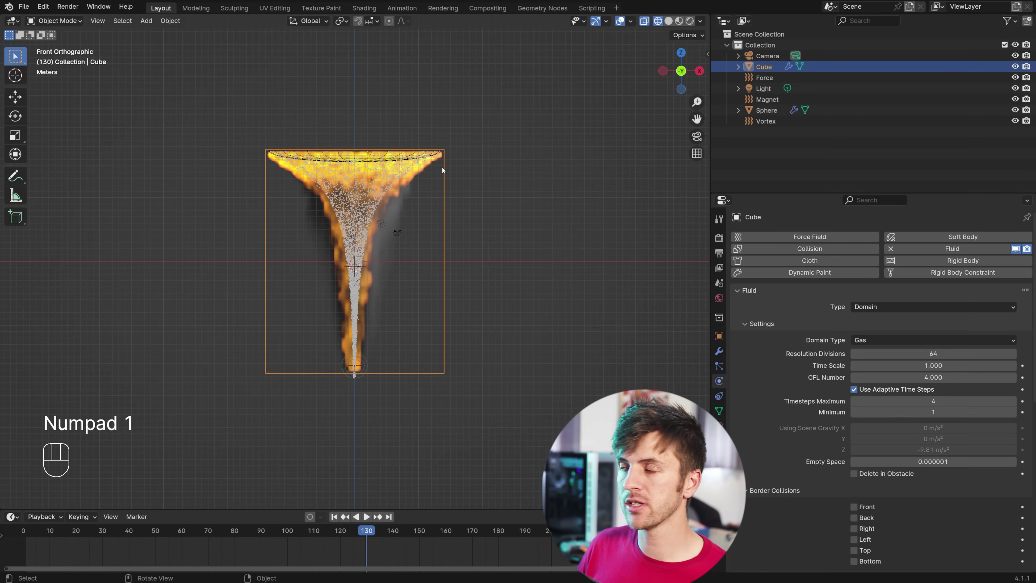
left_click(934, 352)
key("Return")
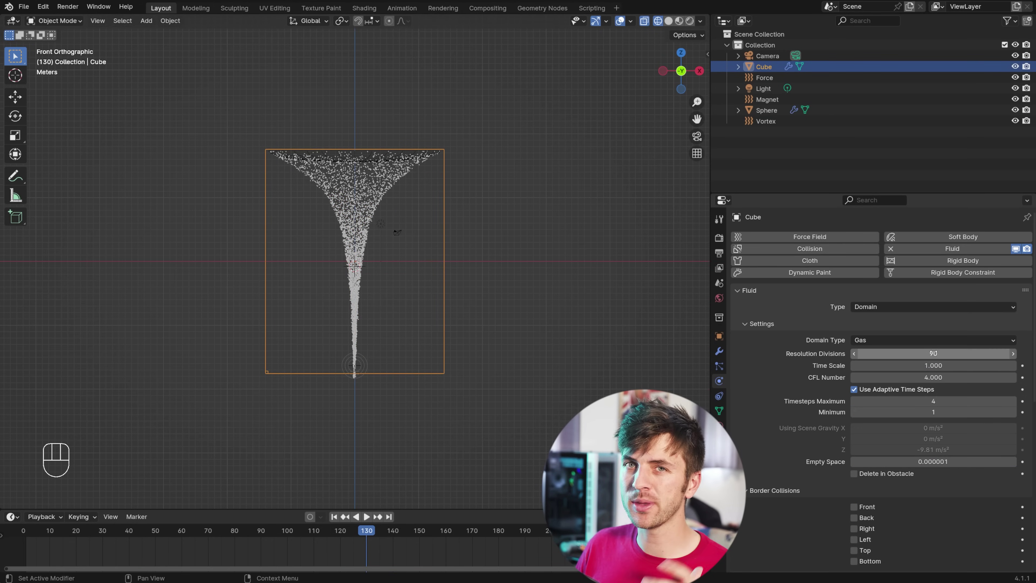
left_click(335, 516)
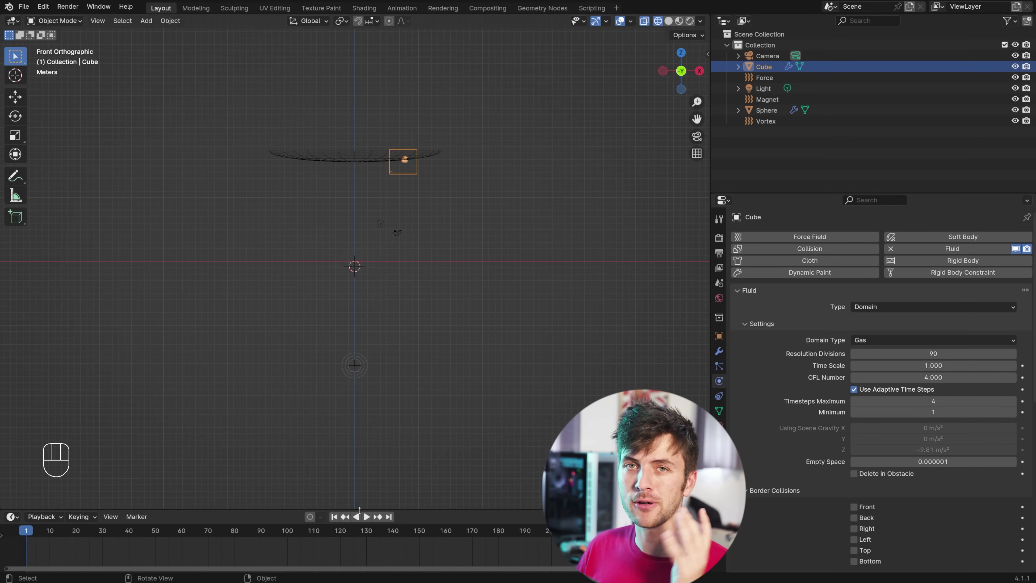
left_click(366, 516)
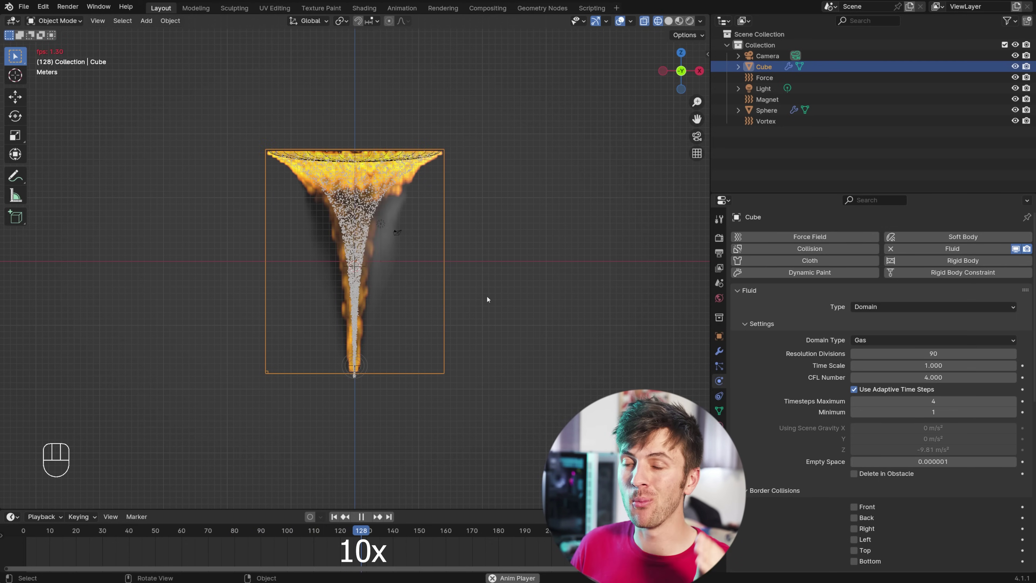
Stop playback, go to frame 101, and view the tornado in perspective.
left_click(365, 517)
left_click(291, 531)
scroll(440, 371, "up", 3)
scroll(448, 286, "down", 2)
middle_click_drag(460, 208, 520, 221)
Switch the render engine to Cycles and check the available render devices.
left_click(460, 161)
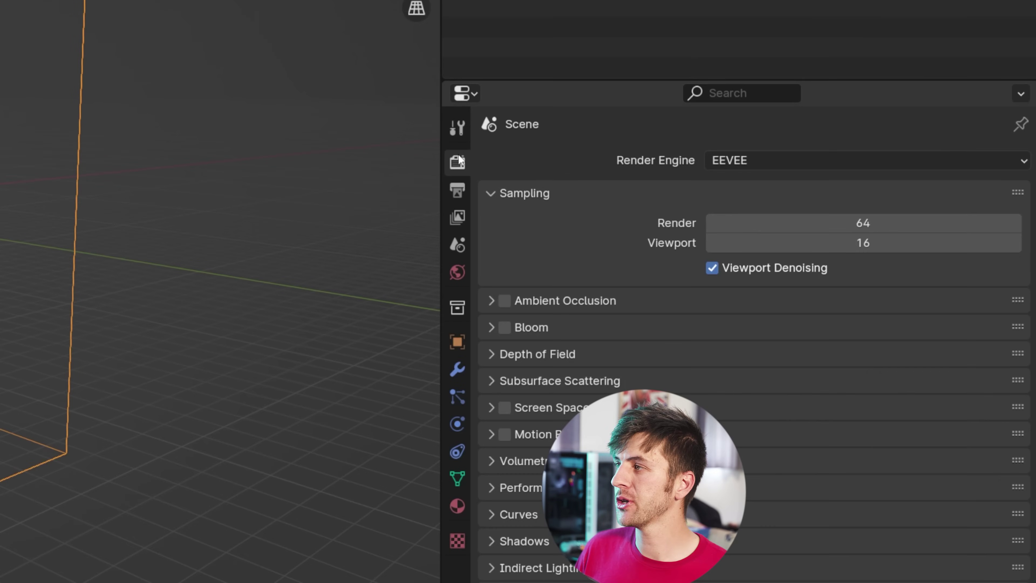
left_click(802, 159)
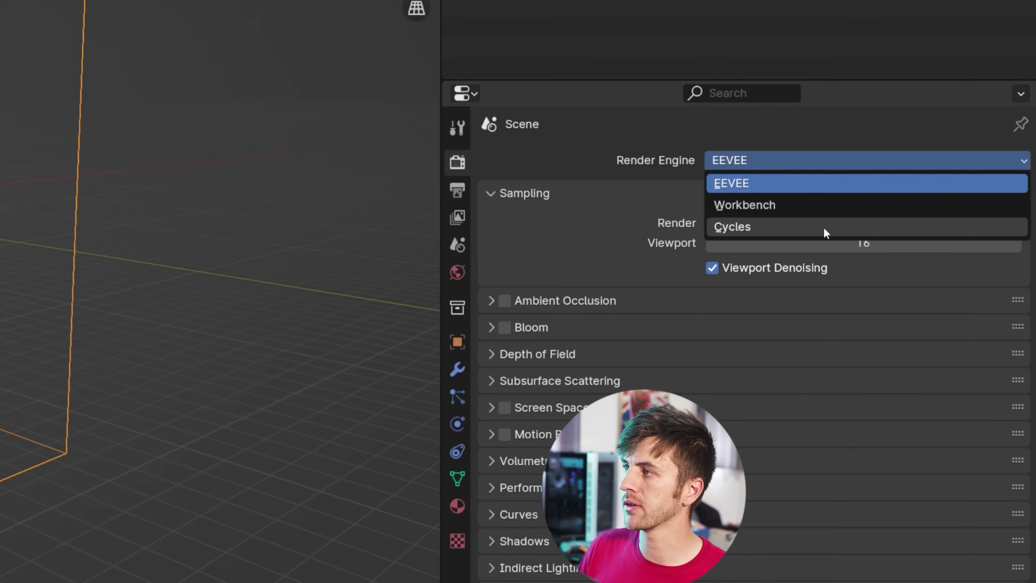
left_click(824, 227)
left_click(835, 214)
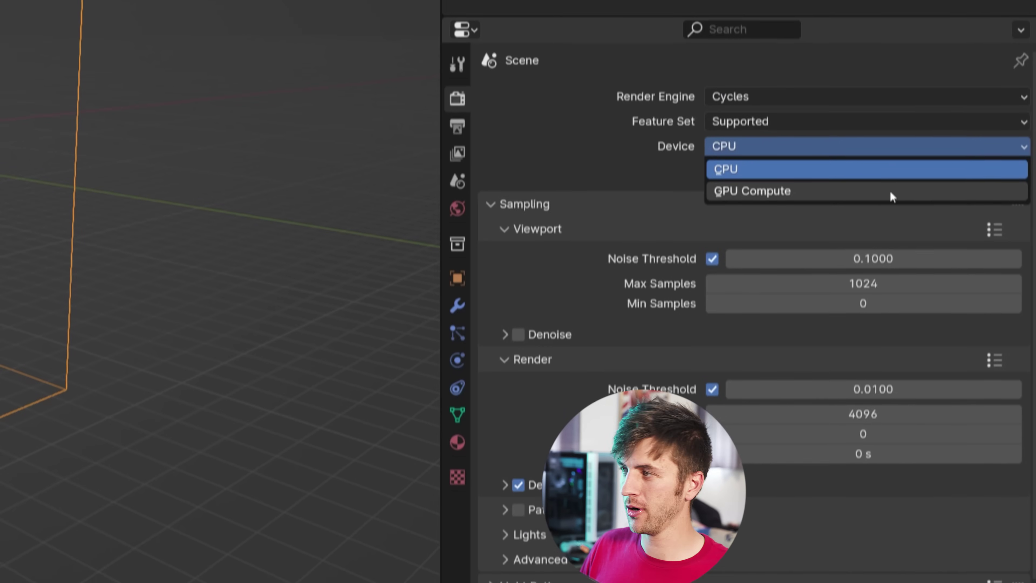
left_click(890, 186)
Set the maximum Volume light bounces to 1 and review the volume render settings.
scroll(884, 60, "down", 5)
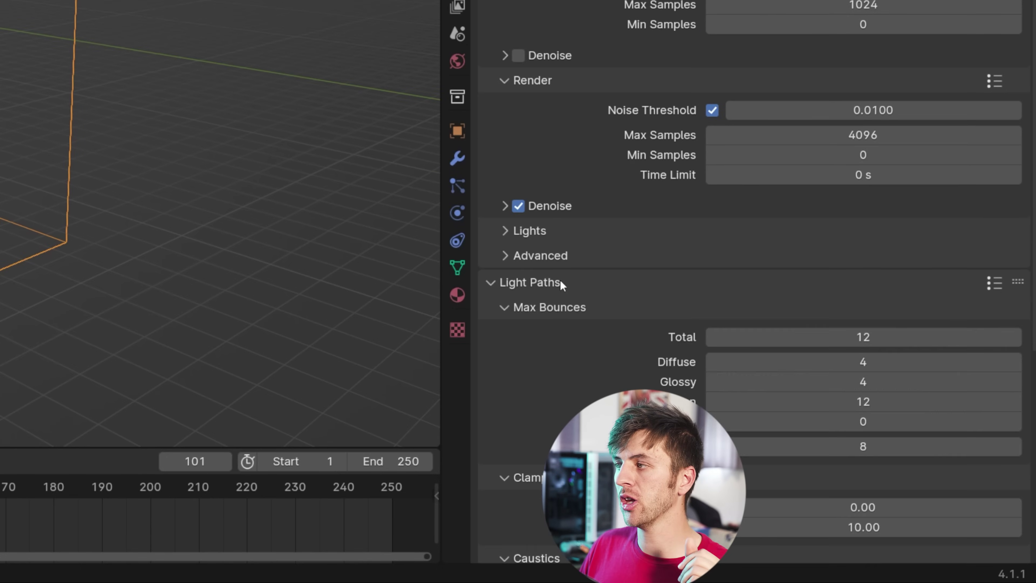
scroll(659, 280, "down", 5)
left_click(1015, 297)
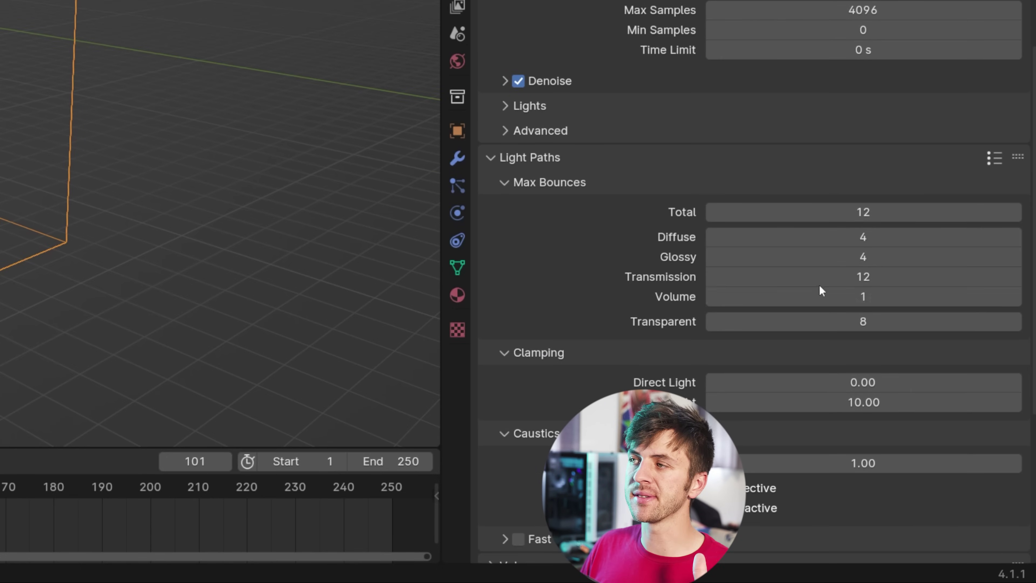
scroll(581, 317, "down", 10)
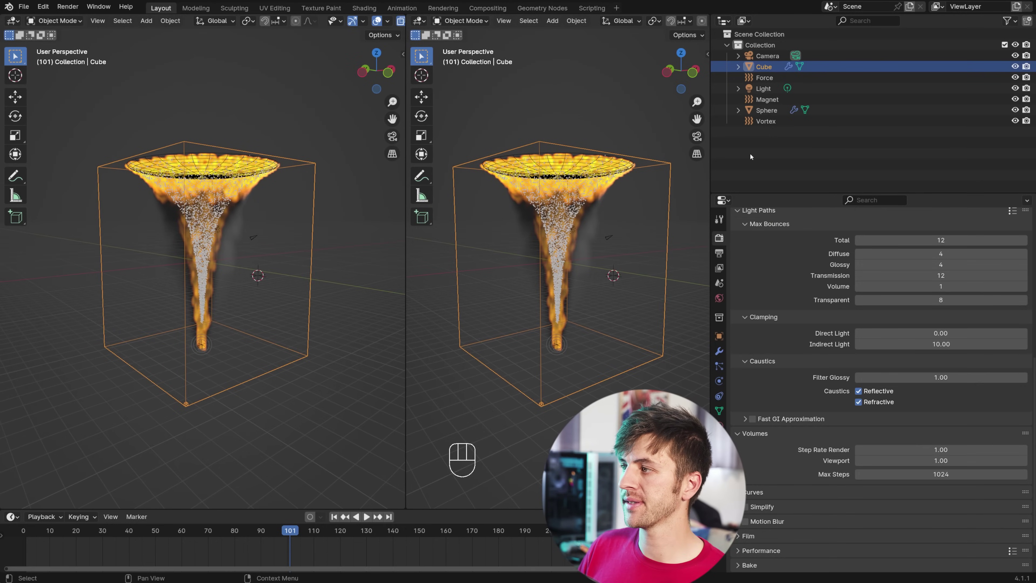
Select the scene's light and change its type from Point to Sun.
left_click(763, 89)
left_click(719, 381)
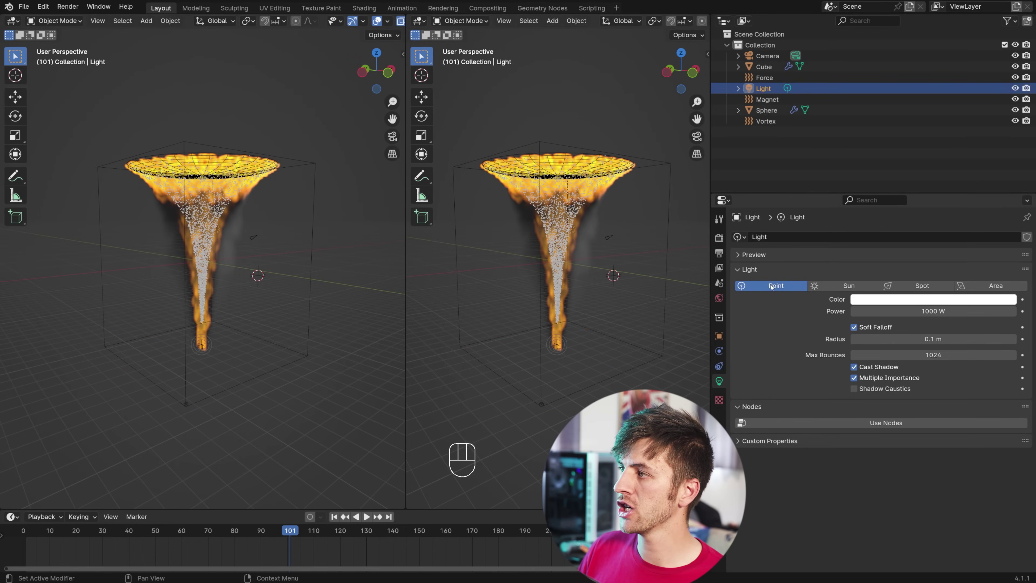
left_click(849, 286)
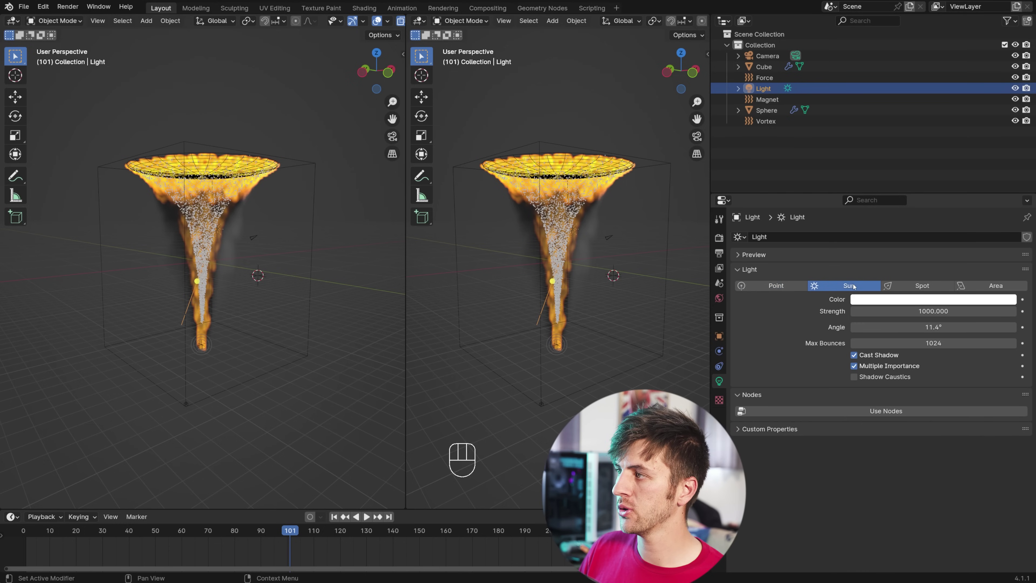
Set the Sun light's strength to 2, its angle to 0.2°, and its color to a pale orange.
left_click(948, 312)
left_click(946, 327)
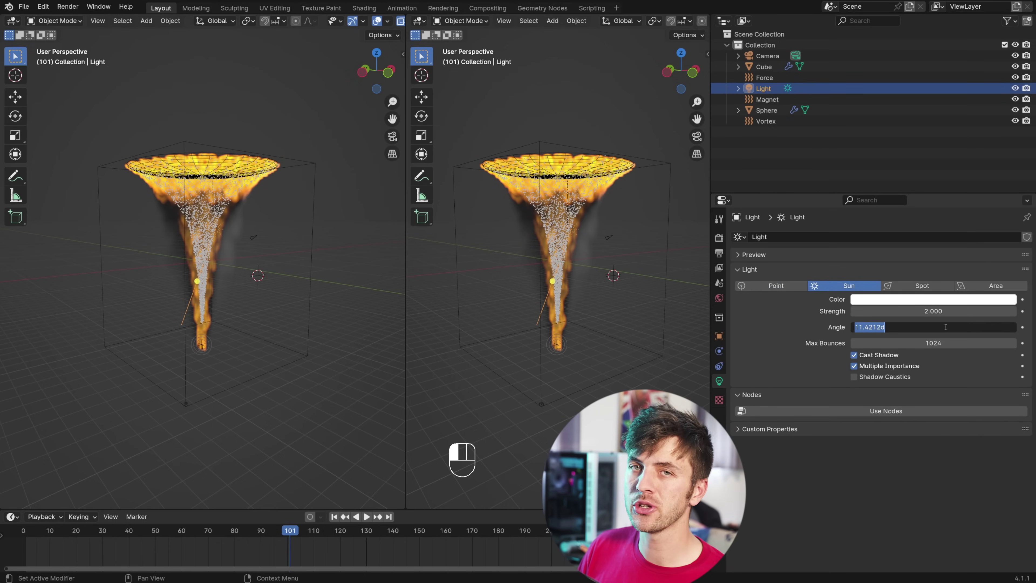
type("0.2")
key("Return")
left_click(944, 300)
left_click(931, 213)
left_click(936, 201)
Rotate the Sun light freely with the trackball rotation and switch one viewport to rendered shading.
key("r")
key("r")
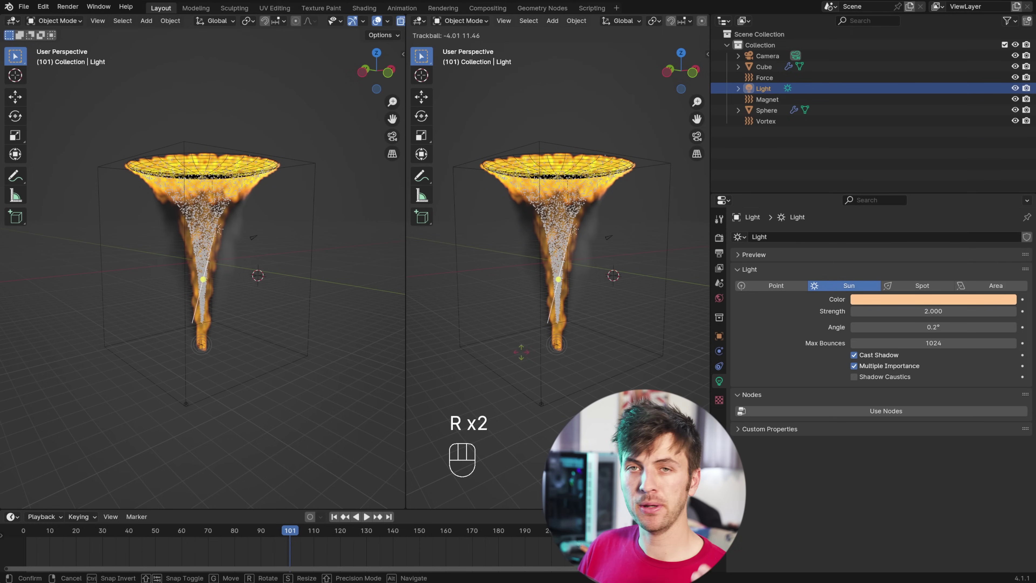
left_click(522, 324)
scroll(522, 323, "up", 1)
scroll(669, 21, "down", 5)
left_click(689, 23)
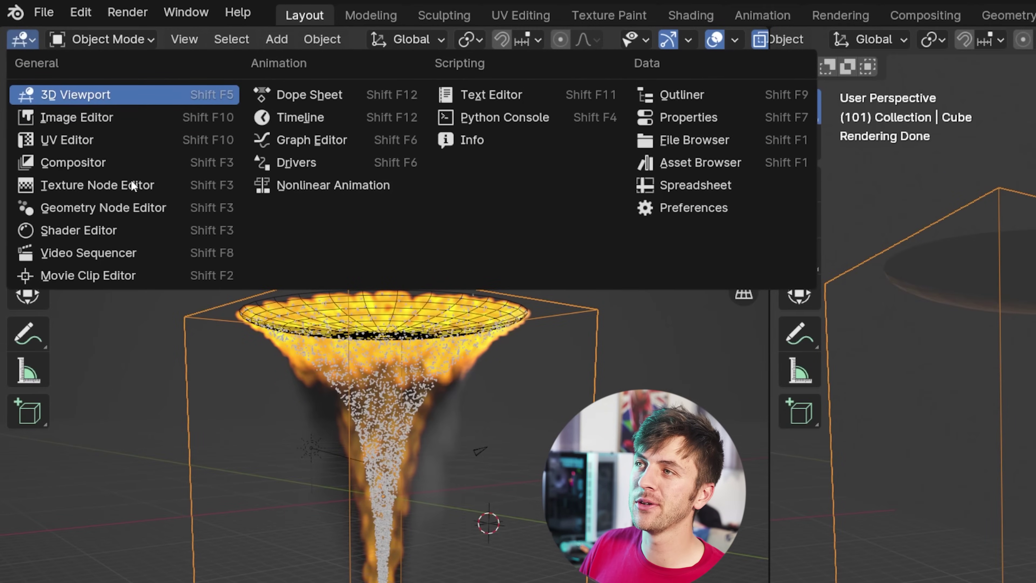
Turn the other viewport into a Shader Editor and delete the Principled BSDF from the cube's material.
left_click(141, 241)
left_click_drag(532, 220, 567, 165)
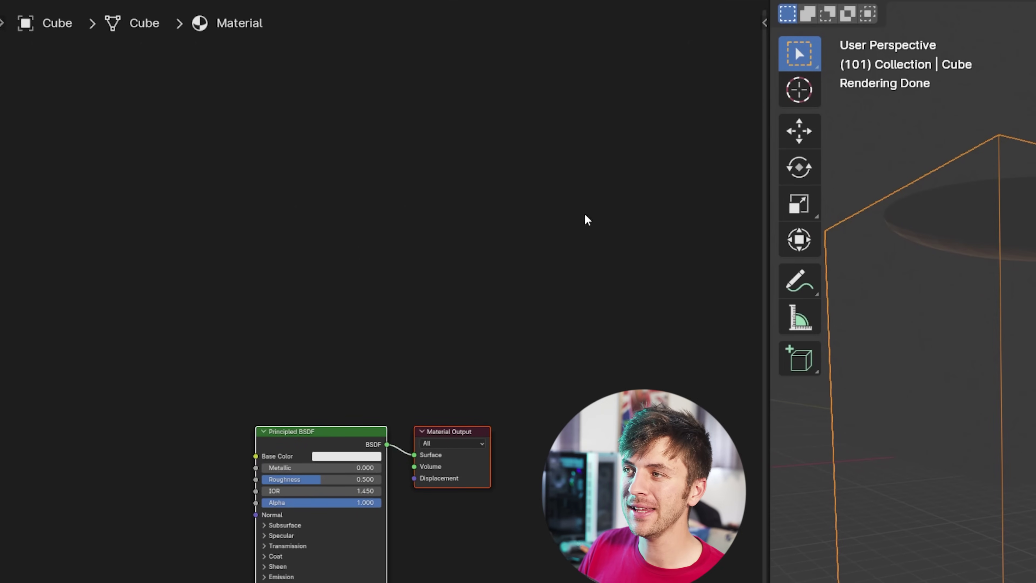
key("n")
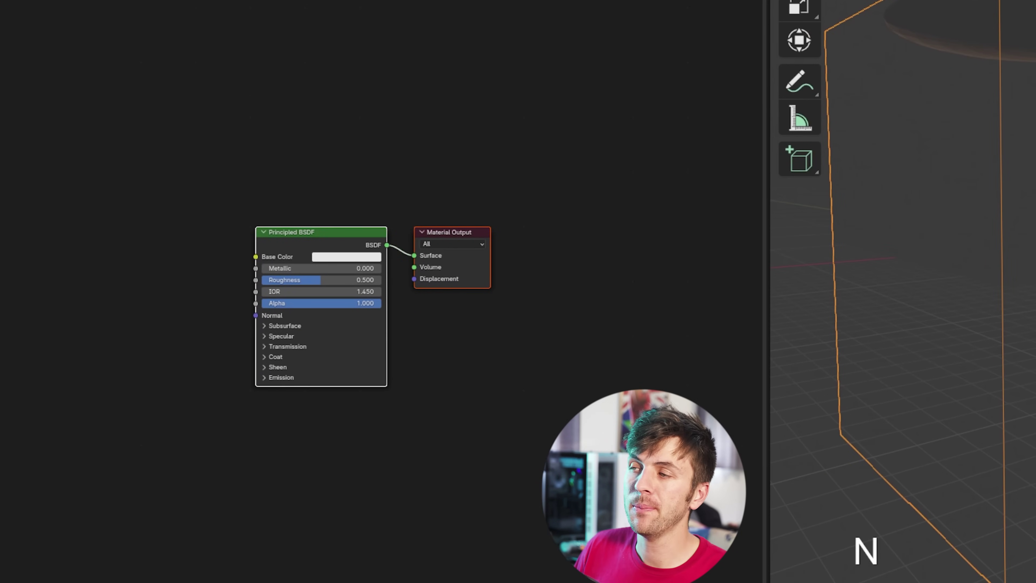
left_click(273, 224)
key("x")
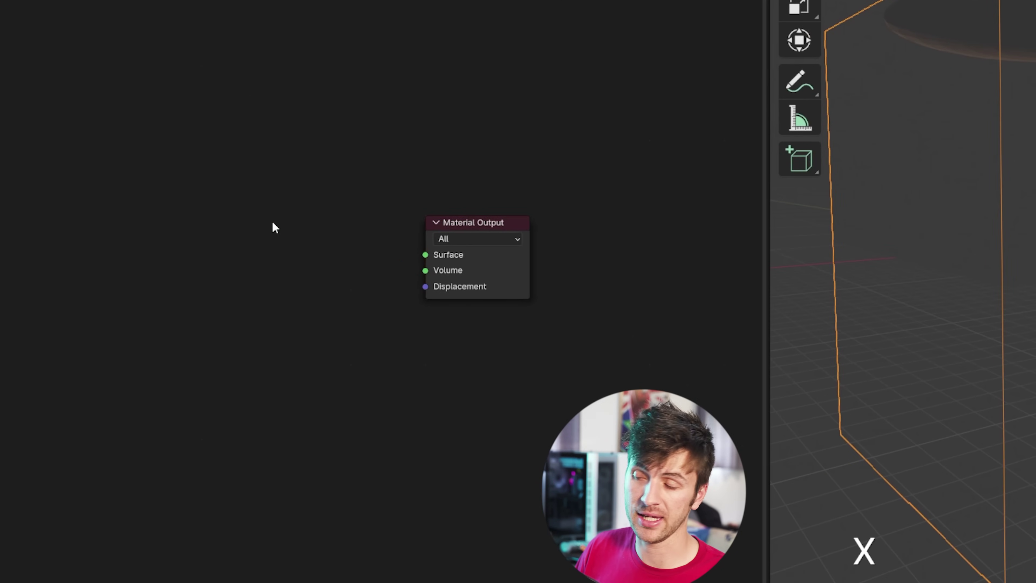
Add a Volume Scatter node, duplicate it below, and set anisotropy to 0.236 on the original and 0.906 on the copy.
middle_click_drag(272, 221, 306, 210, "ctrl")
key("shift+a")
mouse_move(114, 240)
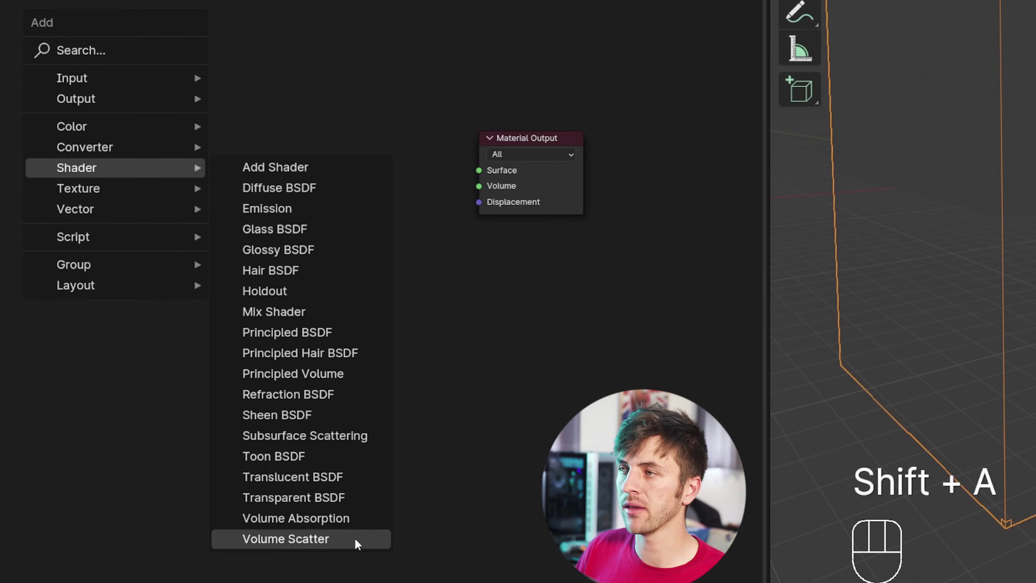
left_click(355, 540)
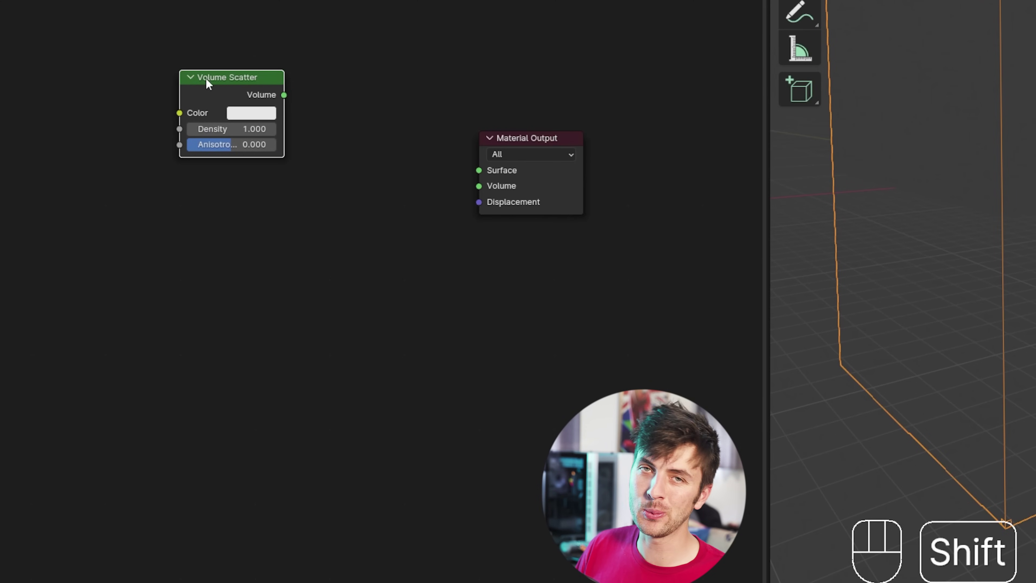
key("shift+d")
left_click(217, 179)
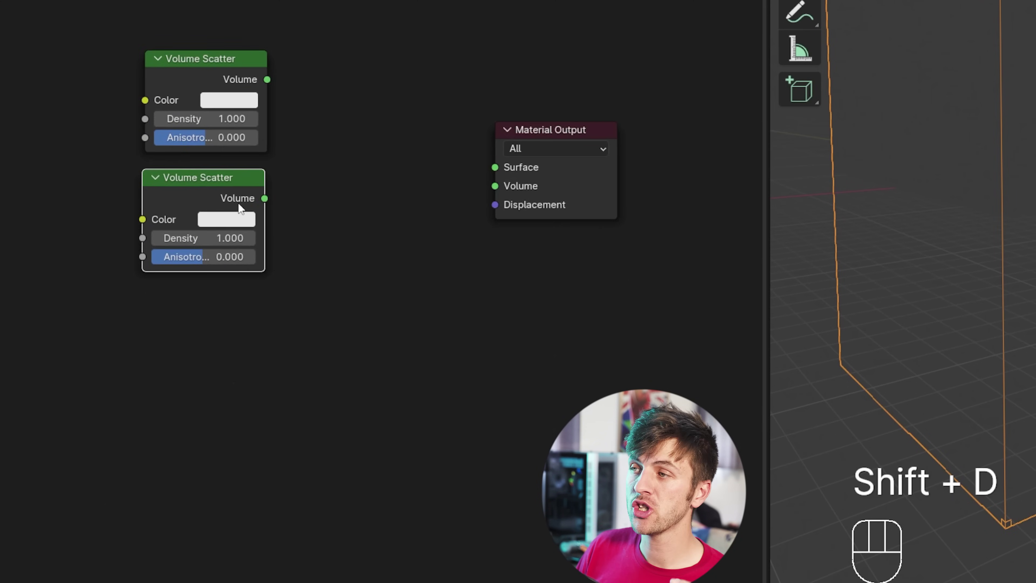
scroll(238, 203, "up", 2)
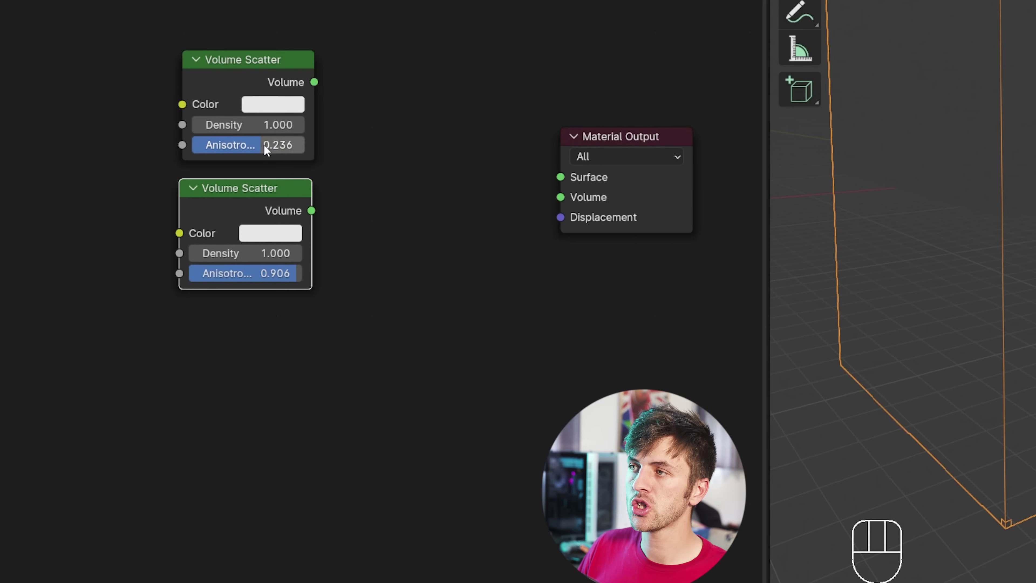
Combine both Volume Scatter nodes with an Add Shader and connect it to the Material Output's Volume input.
key("shift+a")
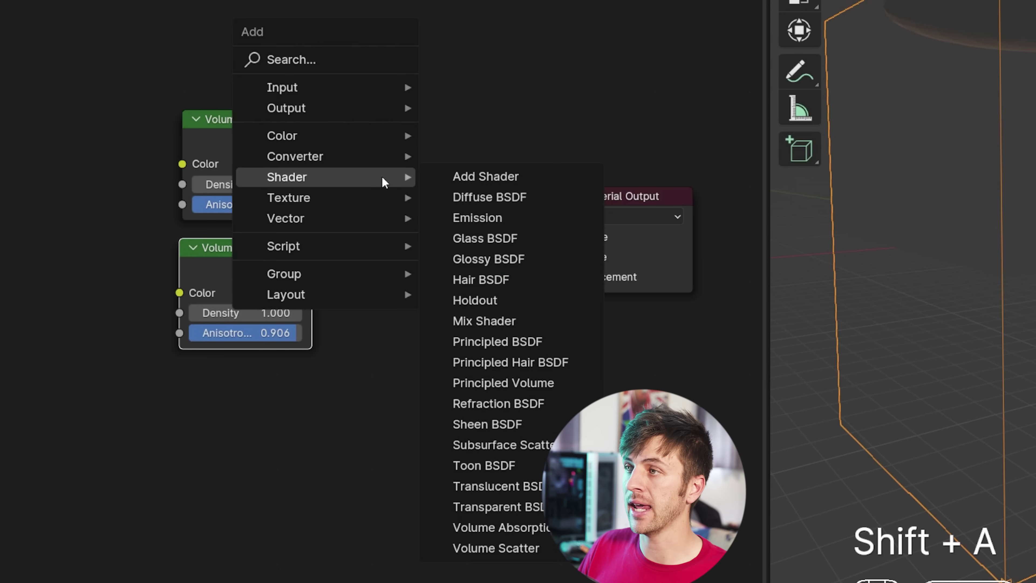
left_click(468, 177)
left_click(363, 173)
left_click_drag(313, 141, 362, 247)
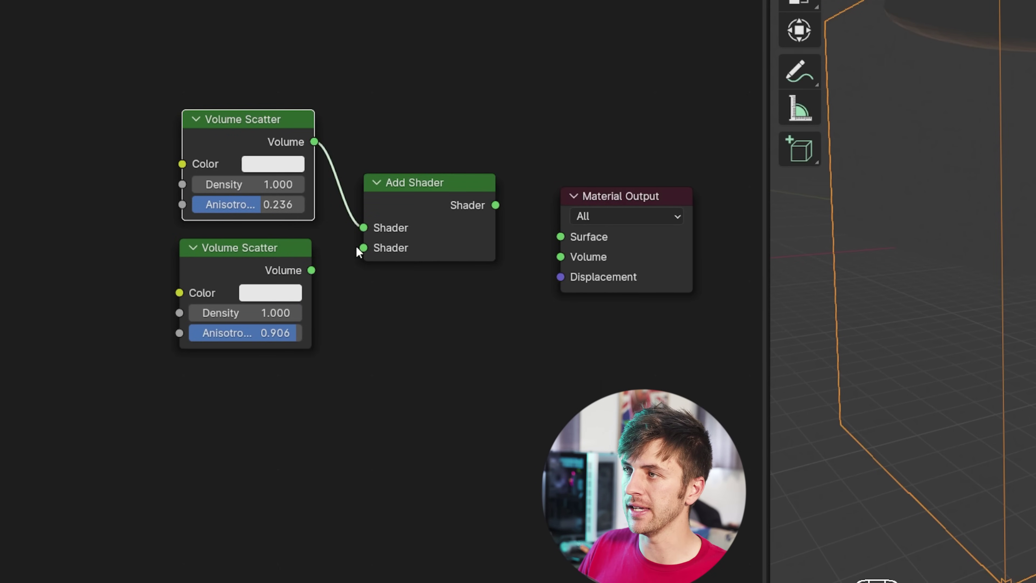
left_click_drag(312, 270, 349, 259)
left_click_drag(495, 205, 552, 254)
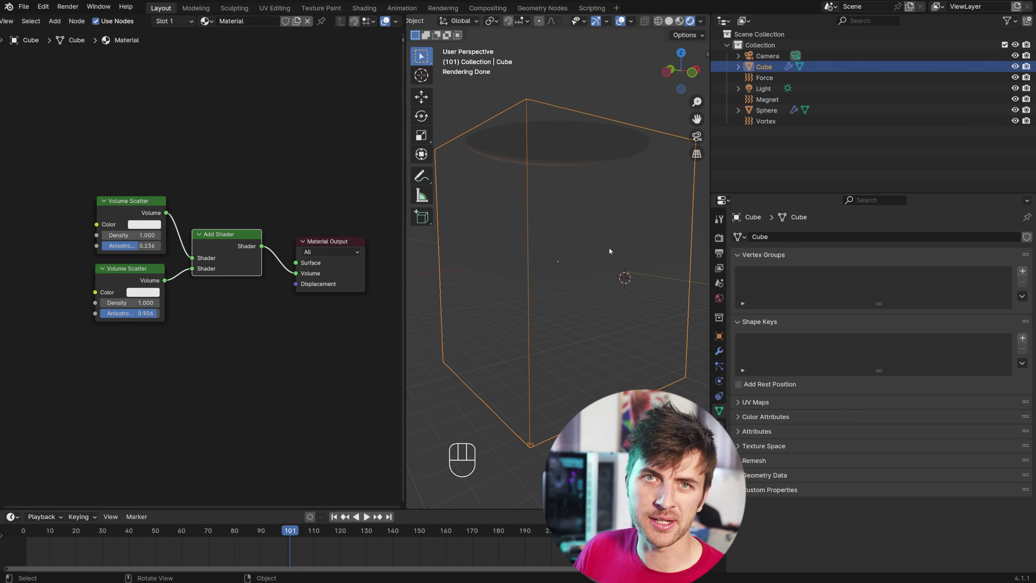
Add an Attribute node before the Volume Scatter nodes and set its attribute name to density.
scroll(609, 248, "down", 4)
middle_click_drag(618, 243, 614, 208)
scroll(135, 321, "down", 2)
scroll(136, 321, "down", 2)
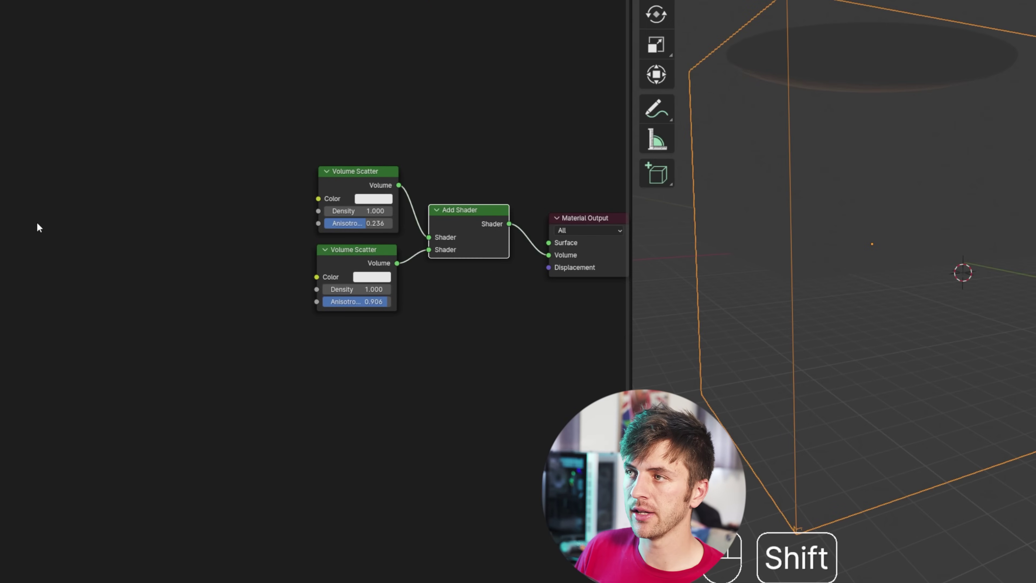
key("shift+a")
type("at")
key("Return")
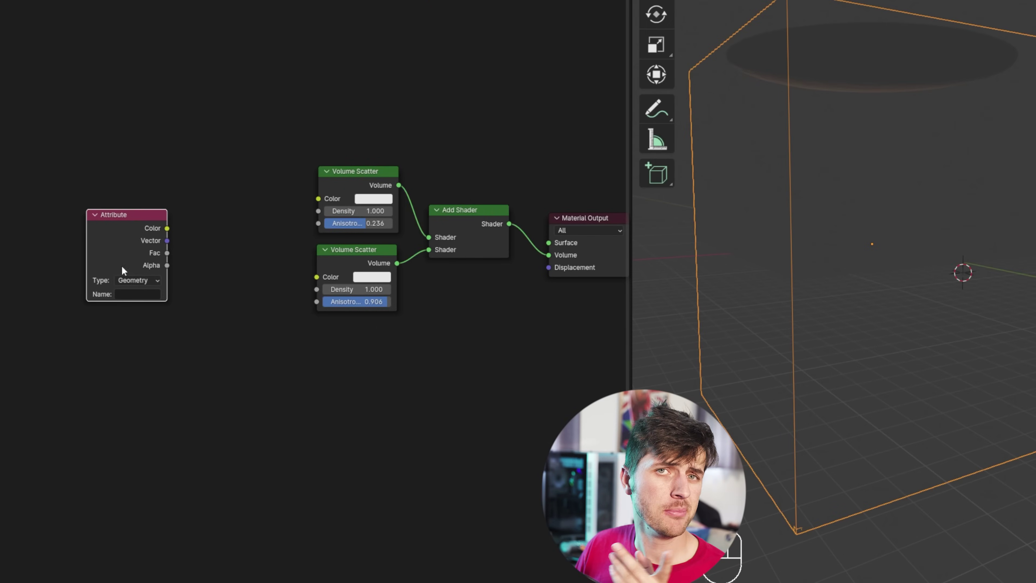
left_click(144, 289)
type("density")
key("Return")
Add a Math node beside the Attribute node and set its operation to Multiply.
key("shift+a")
mouse_move(72, 294)
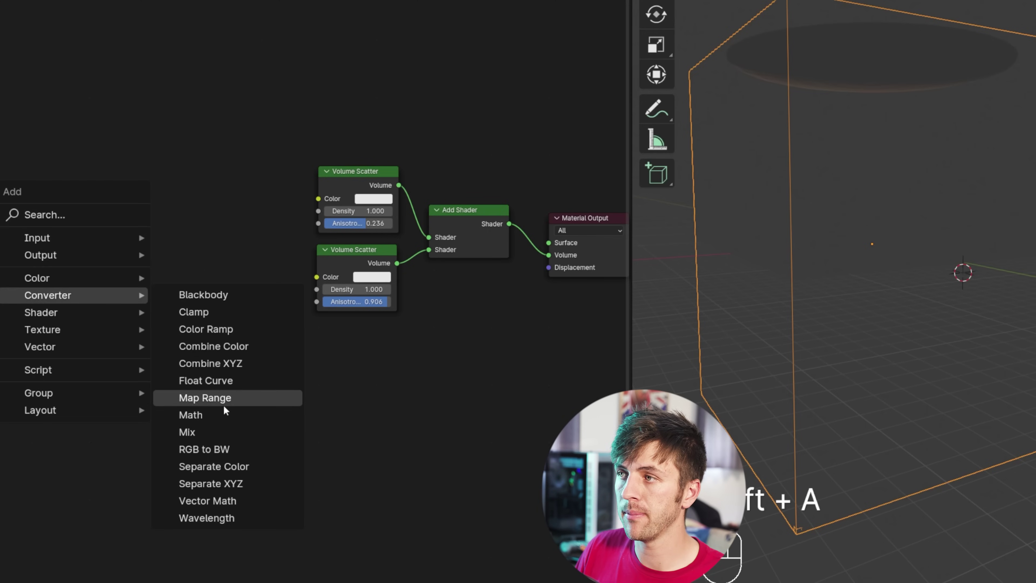
left_click(225, 414)
left_click(172, 243)
left_click(182, 246)
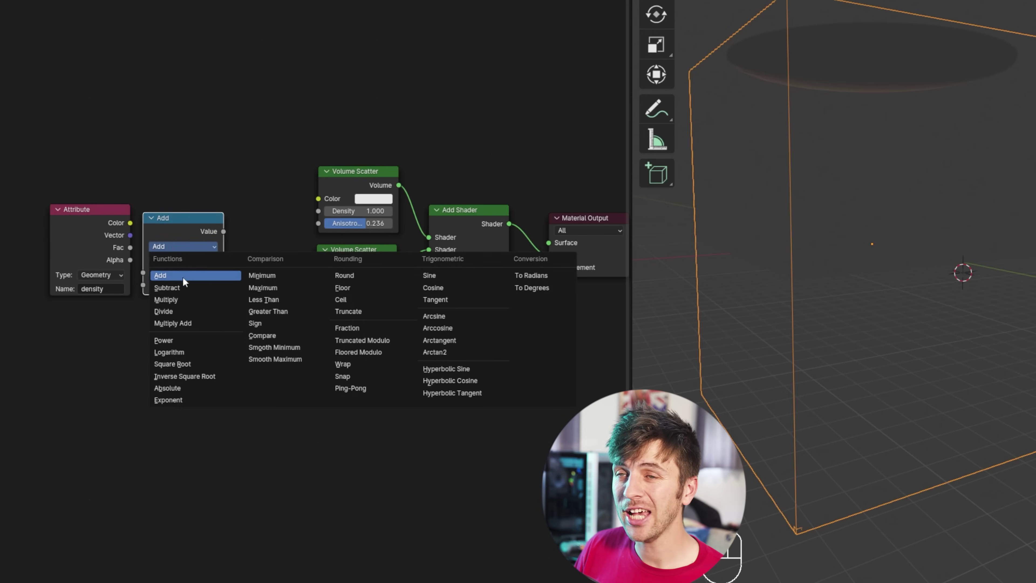
left_click(185, 299)
Connect the density attribute's Color through the Multiply node into the Density inputs of both Volume Scatter nodes.
left_click_drag(113, 223, 84, 229)
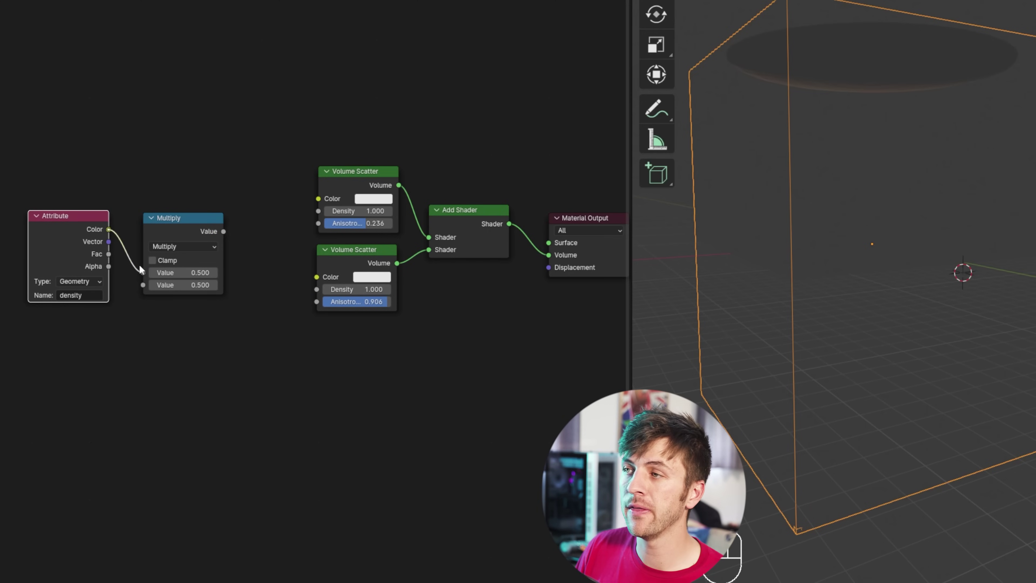
left_click_drag(141, 267, 141, 268)
left_click_drag(223, 231, 319, 211)
left_click_drag(224, 231, 311, 286)
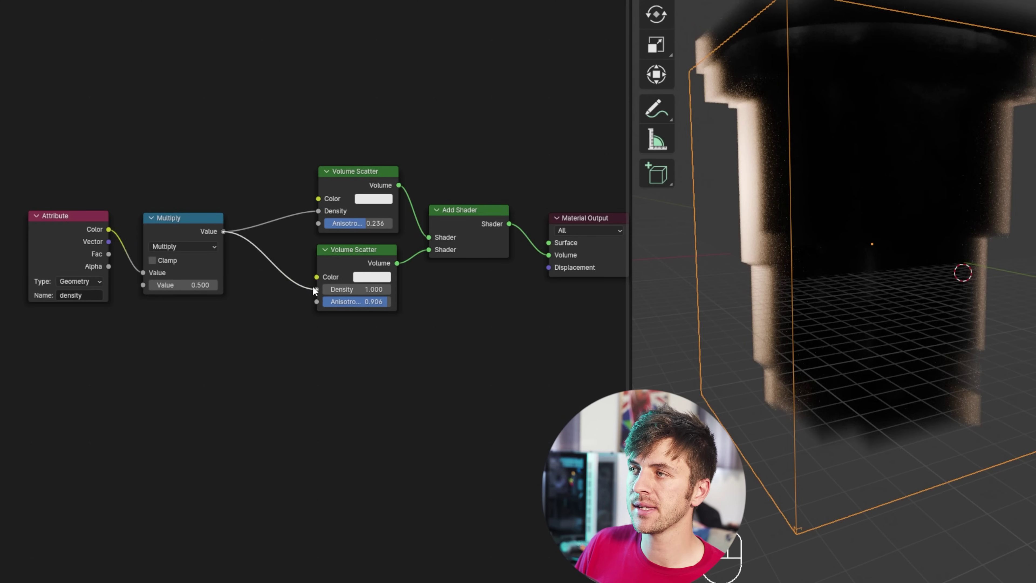
left_click_drag(314, 290, 316, 290)
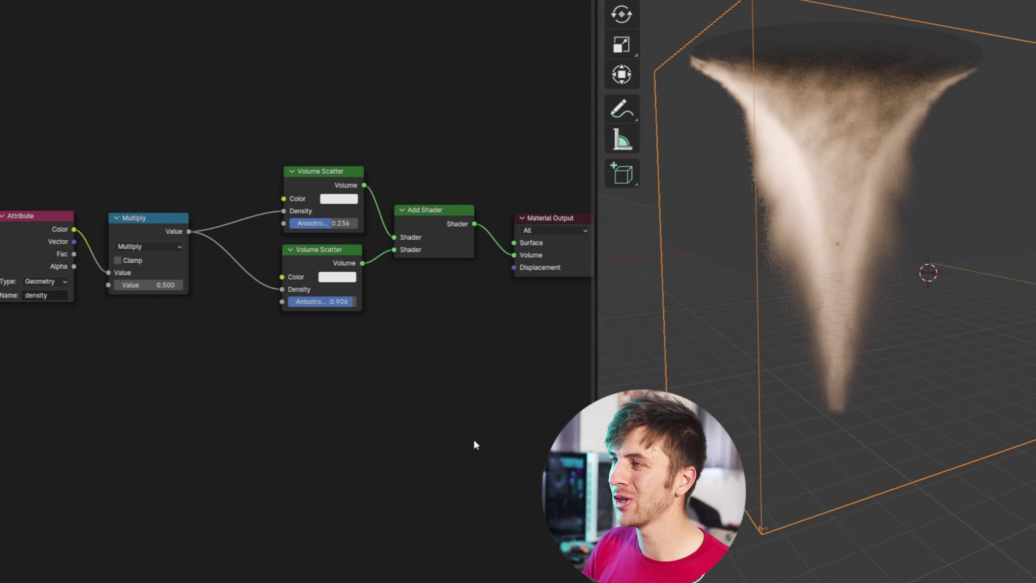
Raise the density Multiply value to 62.6 and inspect the rendered tornado up close.
scroll(364, 422, "down", 2)
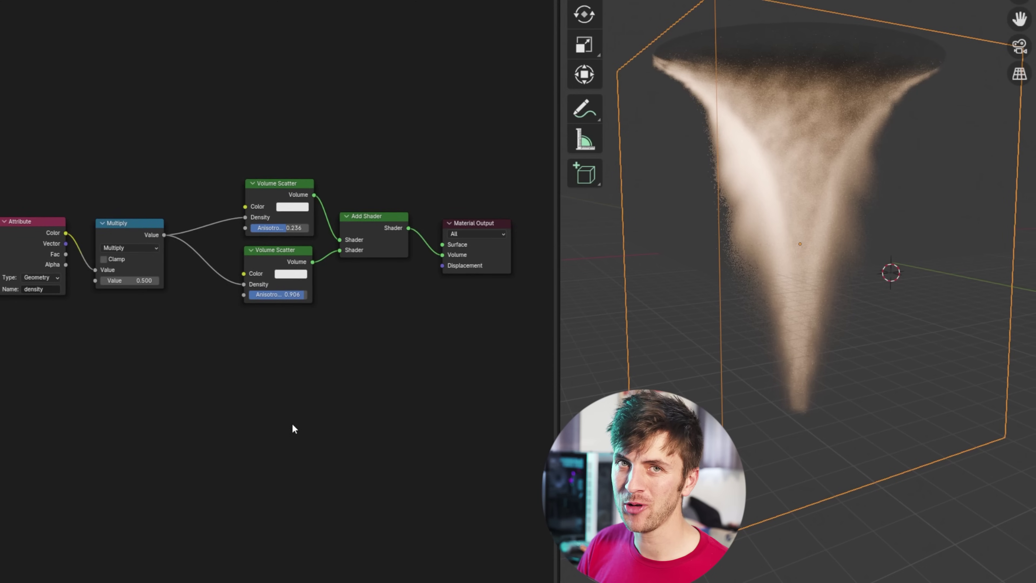
middle_click_drag(365, 423, 450, 407)
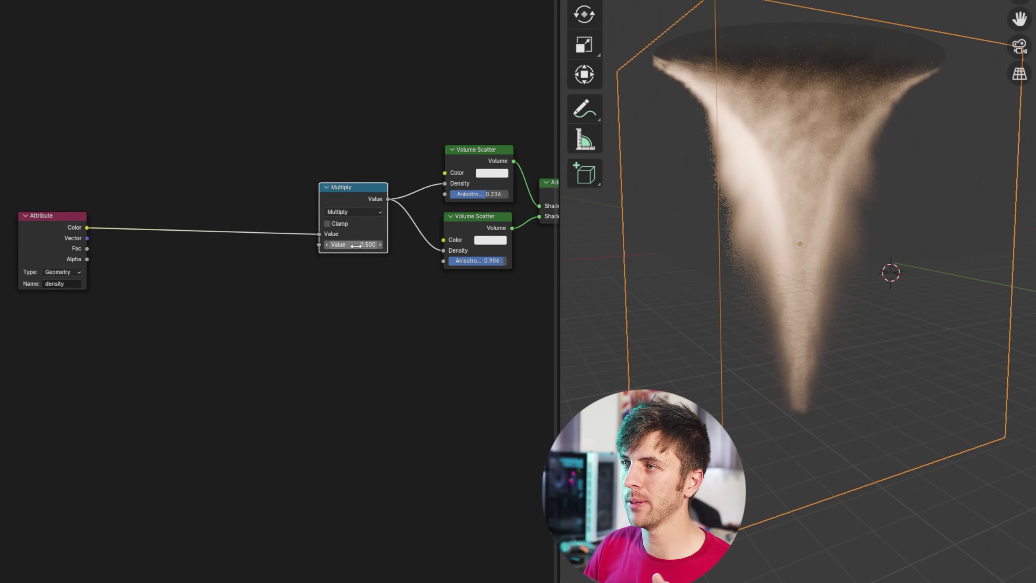
left_click_drag(355, 245, 510, 246)
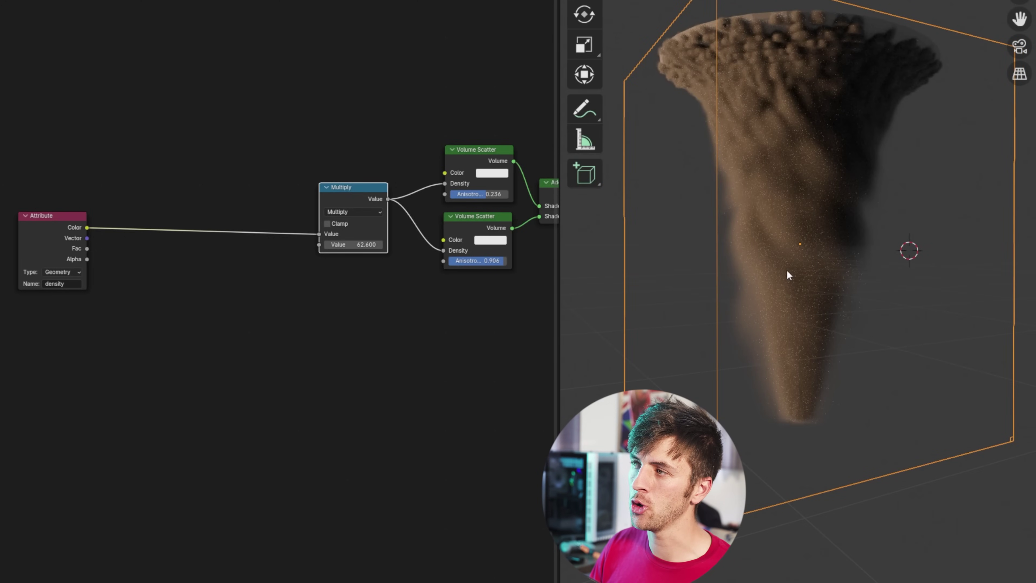
scroll(787, 271, "up", 3)
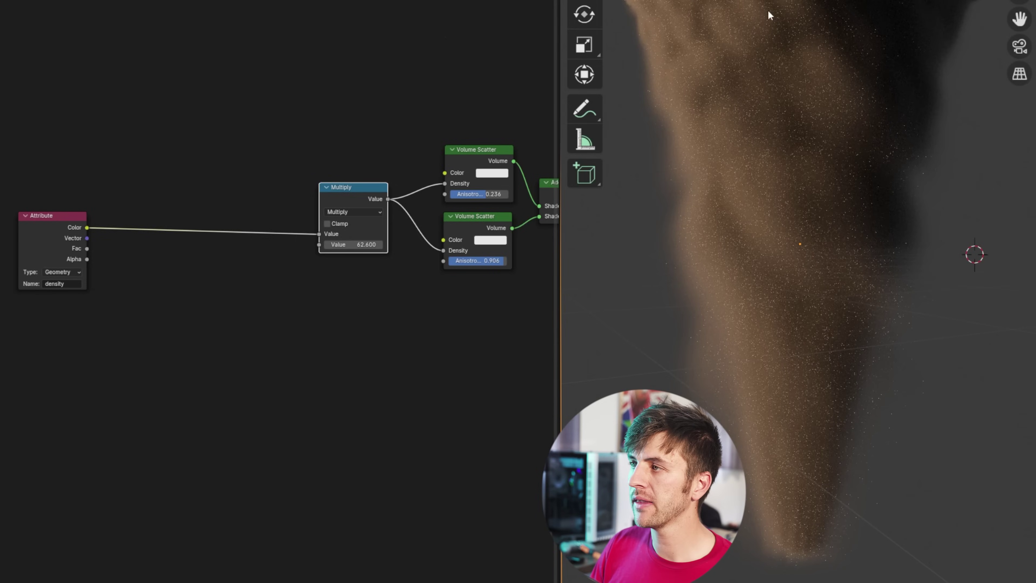
scroll(816, 179, "down", 2)
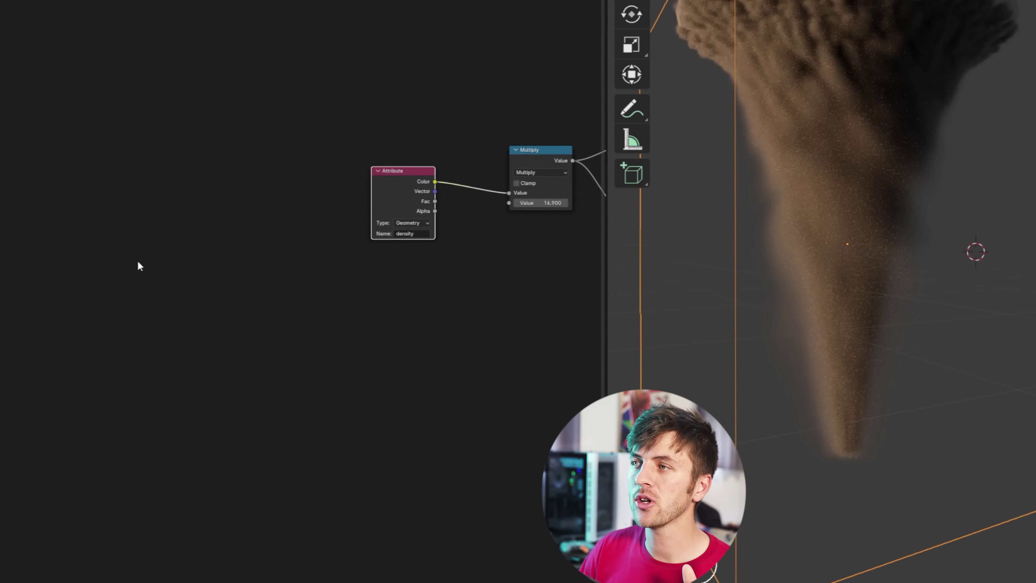
Add a Texture Coordinate node and connect its Object output to the Vector input of a new Separate XYZ node.
key("shift+a")
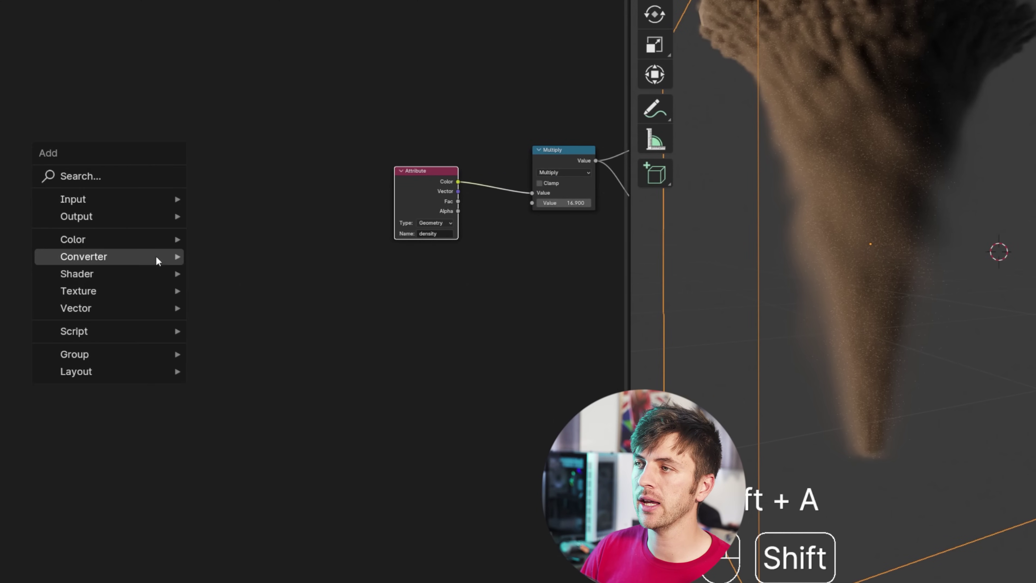
type("cor")
left_click(271, 278)
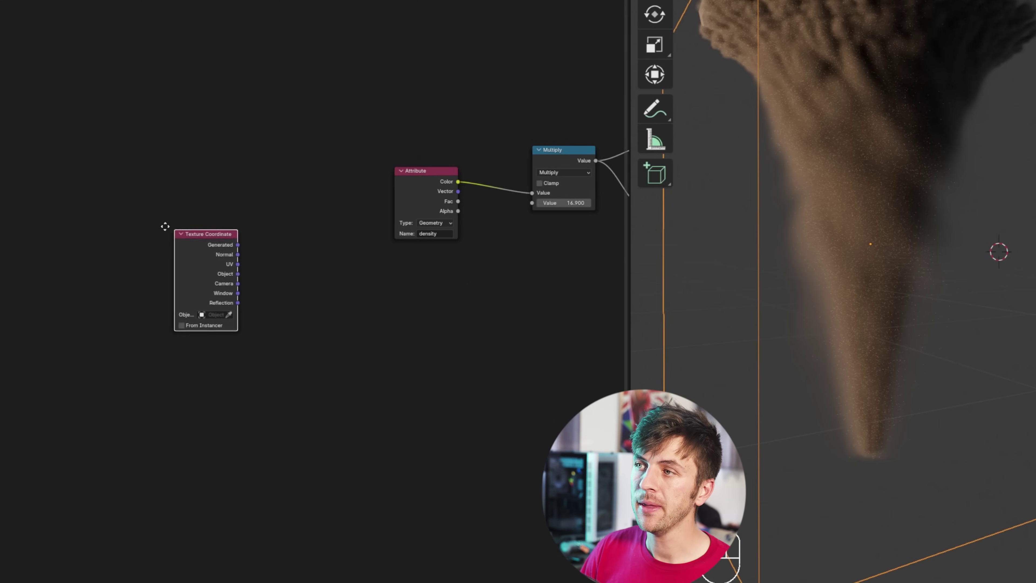
scroll(167, 274, "up", 1)
key("shift+a")
left_click(167, 275)
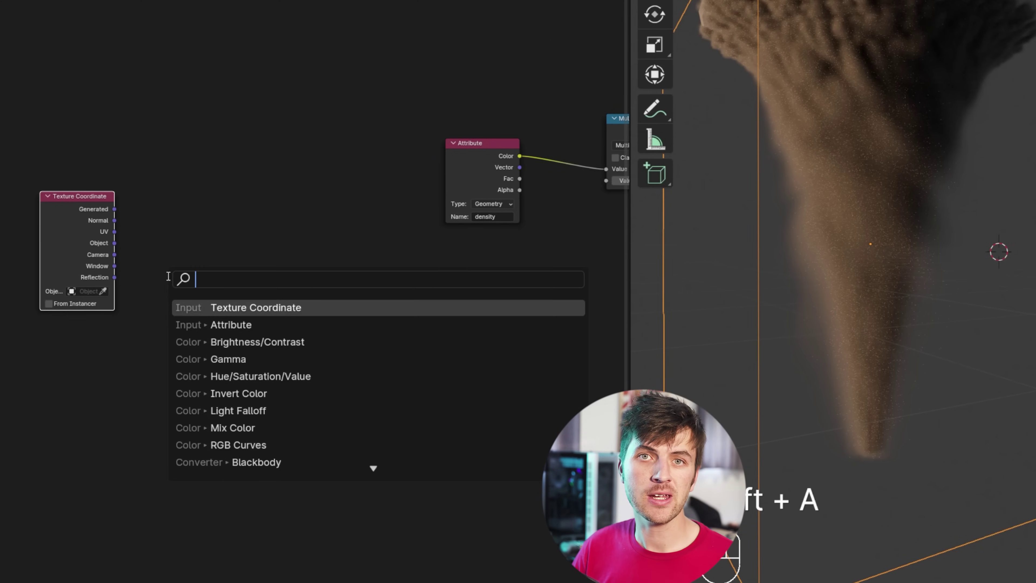
type("sep")
left_click(251, 307)
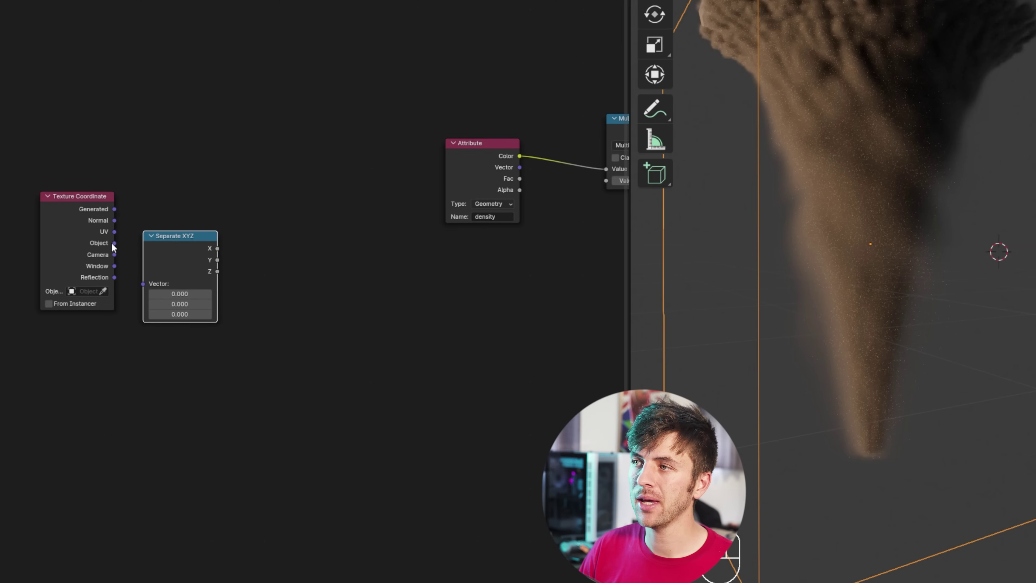
left_click_drag(130, 252, 145, 285)
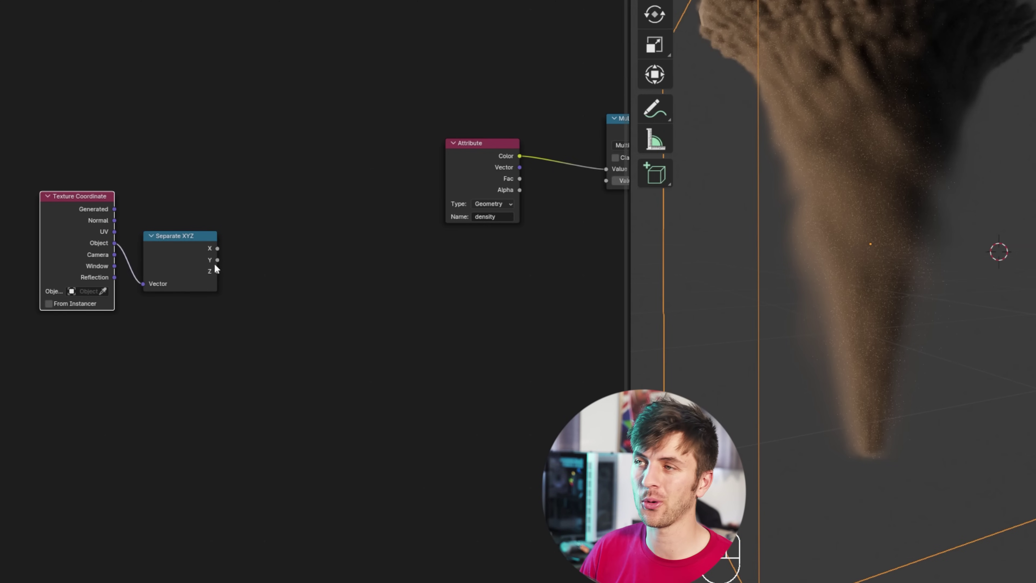
Add a Combine XYZ node and place a Math node between it and the Separate XYZ node.
key("shift+a")
type("co")
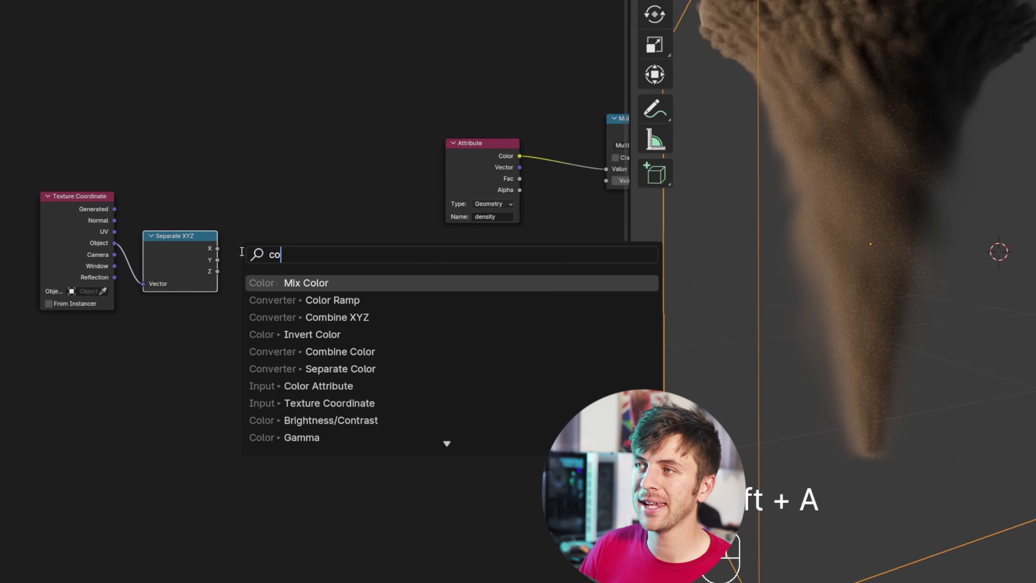
left_click(309, 317)
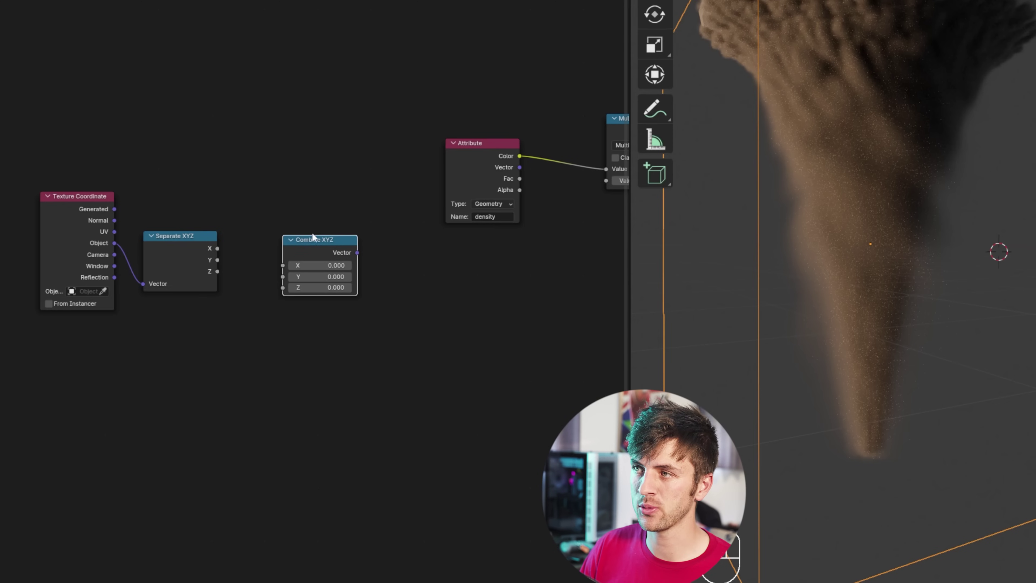
key("shift+a")
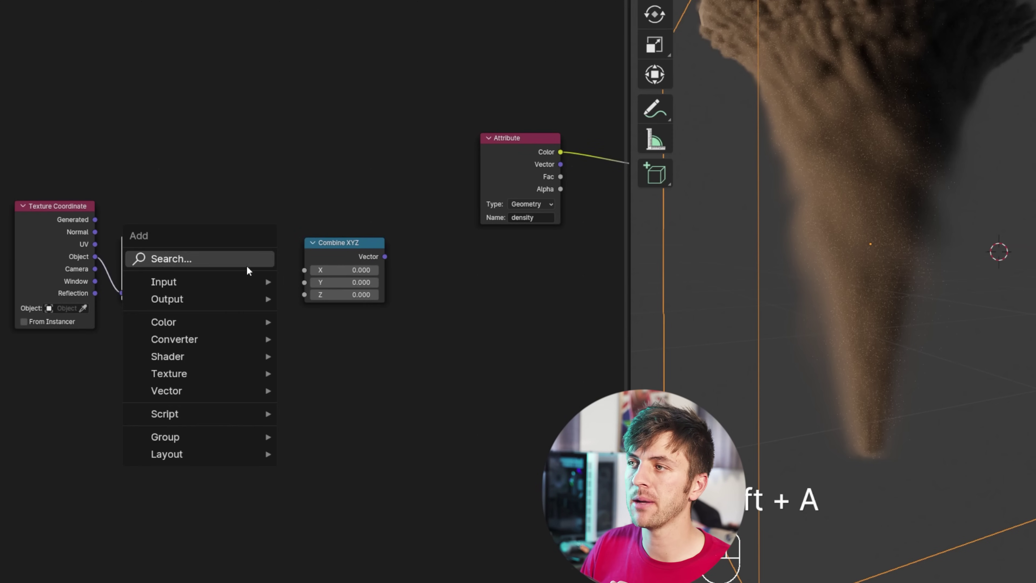
mouse_move(237, 336)
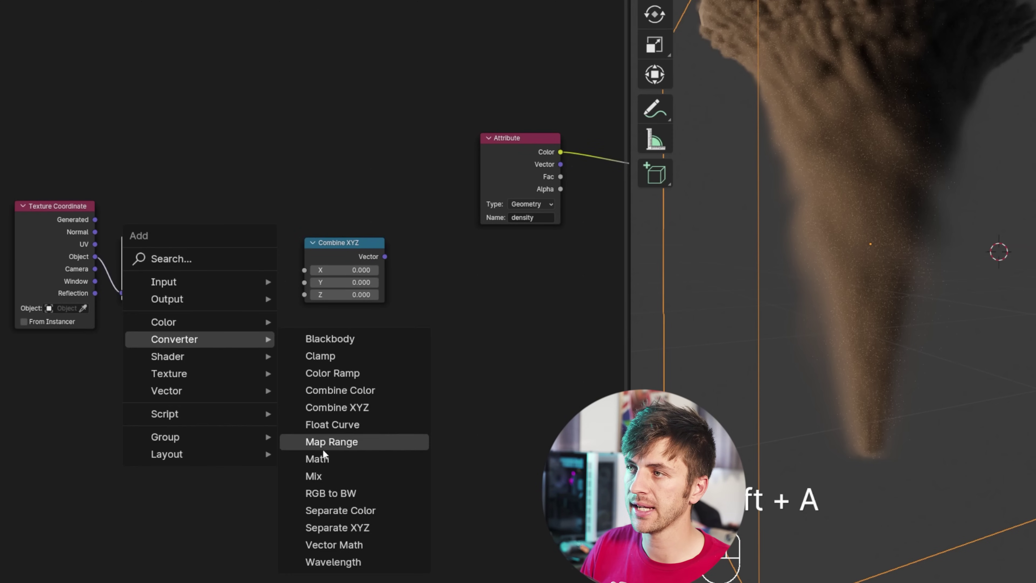
left_click(322, 456)
left_click(211, 231)
scroll(184, 281, "up", 1)
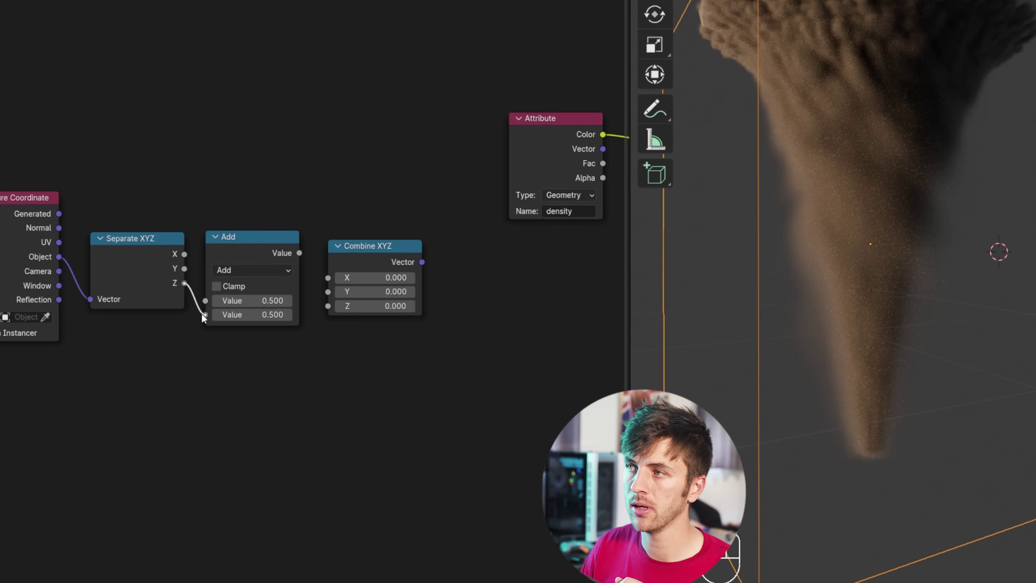
Route the Separate XYZ node's Z output through the Math node into Combine XYZ's Z input, using the Multiply operation.
left_click_drag(202, 314, 209, 300)
left_click_drag(300, 253, 323, 308)
left_click_drag(251, 239, 249, 247)
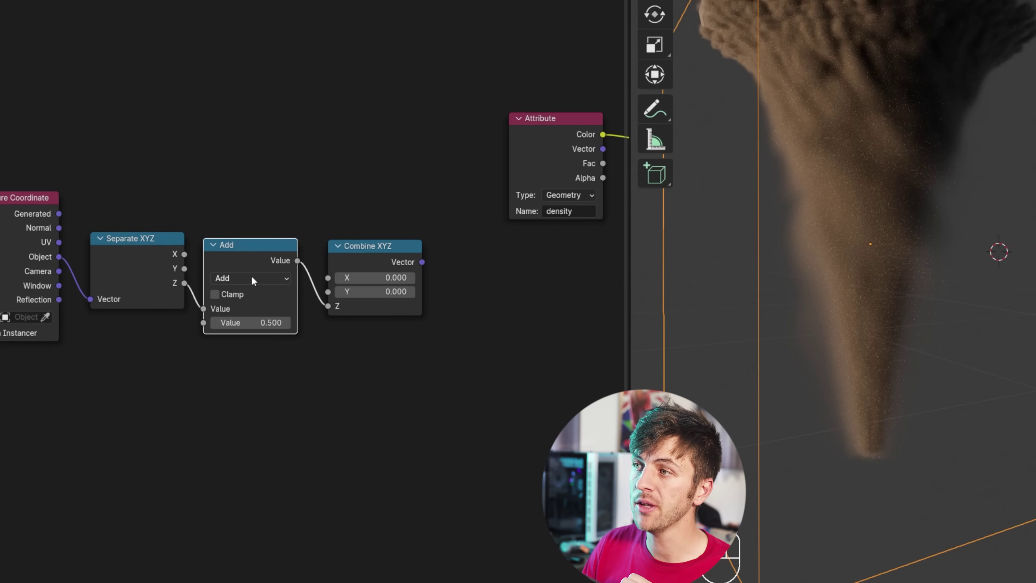
left_click(251, 277)
left_click(268, 335)
left_click_drag(267, 322, 229, 323)
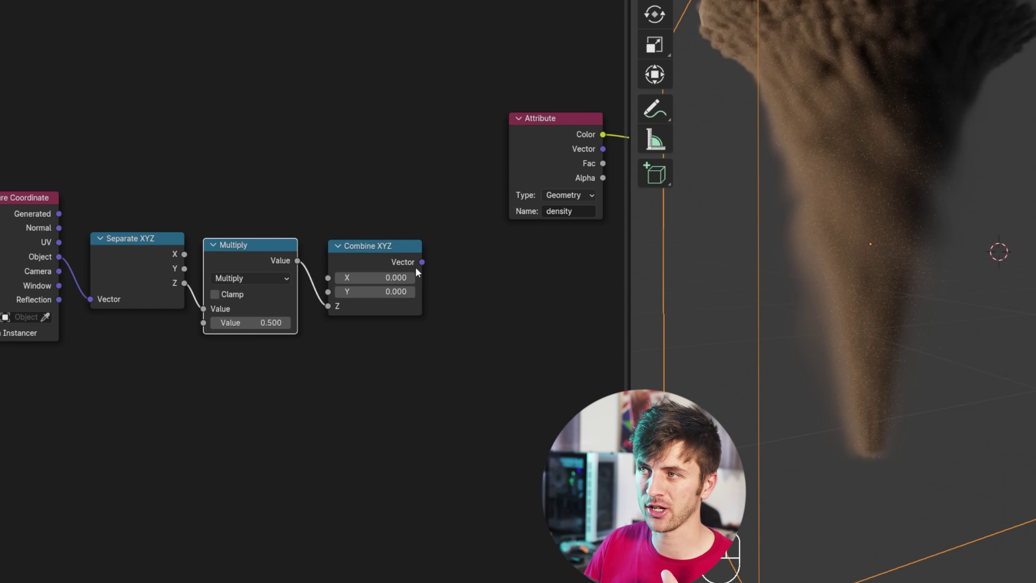
Move the Texture Coordinate, Separate XYZ, Multiply and Combine XYZ nodes farther away from the density Attribute node.
scroll(363, 291, "down", 2)
left_click_drag(360, 348, 78, 222)
middle_click_drag(234, 274, 197, 308)
scroll(317, 333, "down", 3)
key("a")
key("a")
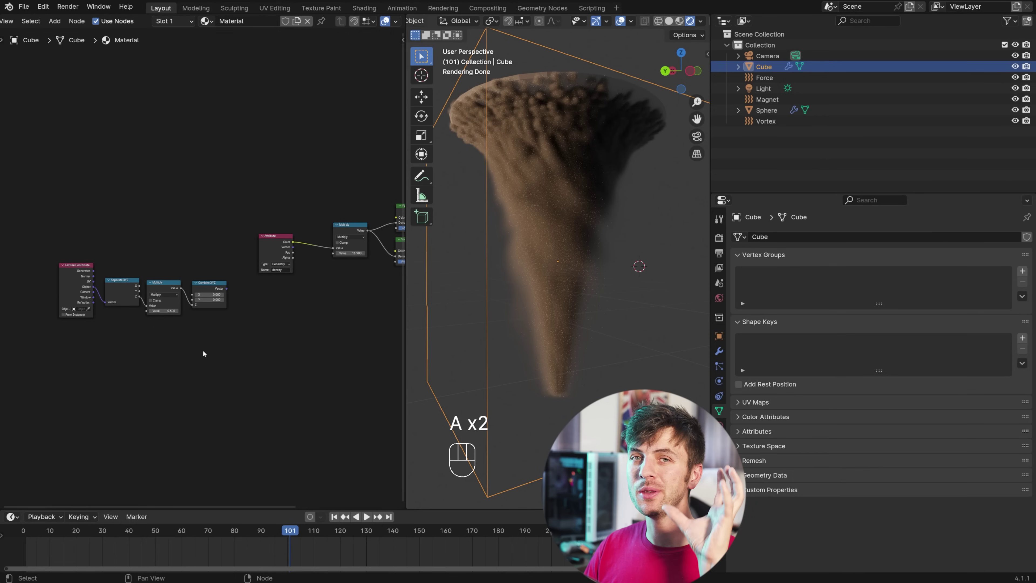
left_click_drag(213, 354, 74, 250)
key("g")
left_click(36, 266)
Add a Mapping node and connect the Combine XYZ node's Vector output to its Rotation input.
key("shift+a")
type("mapp")
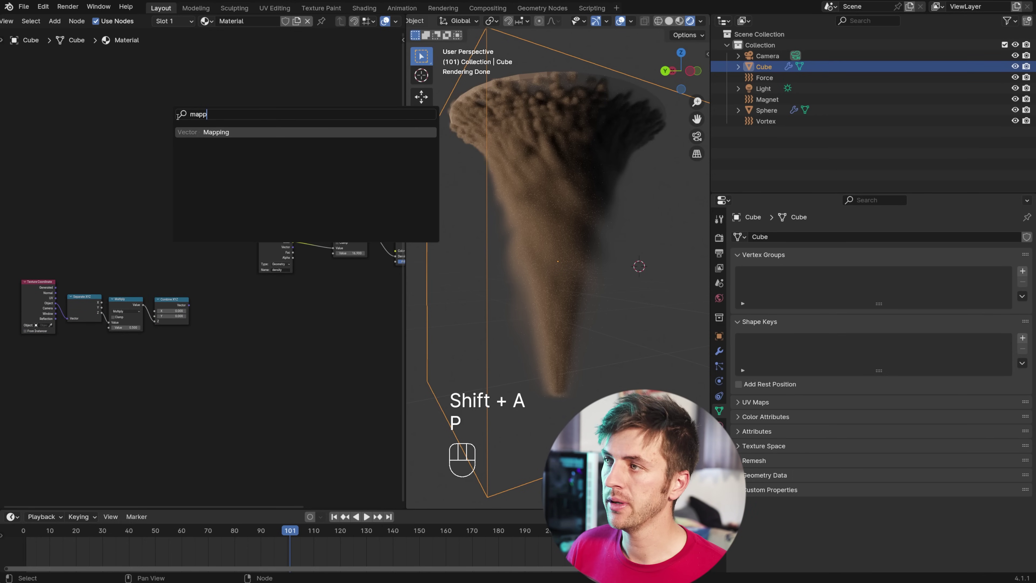
key("Return")
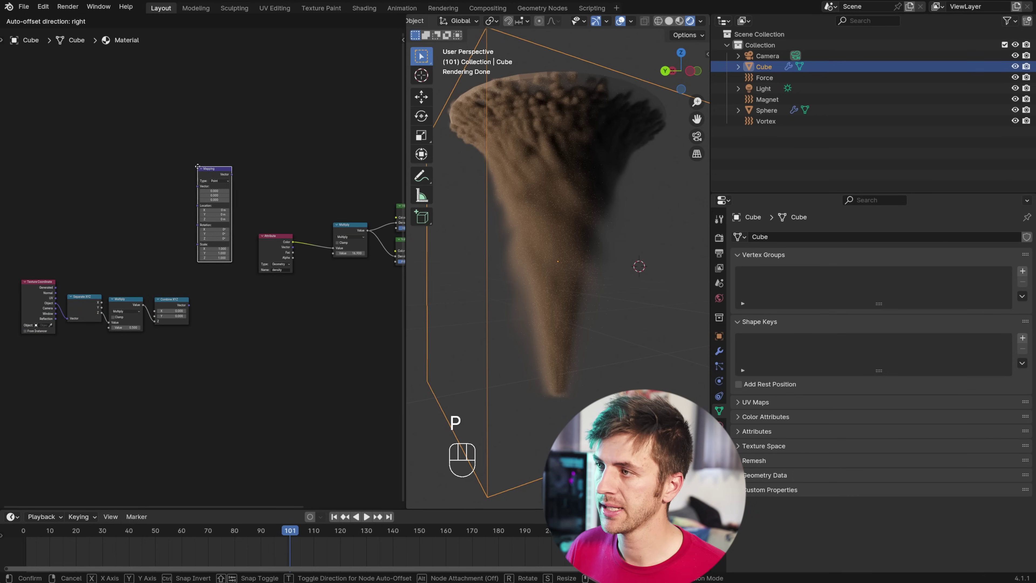
left_click(197, 167)
left_click_drag(189, 305, 181, 269)
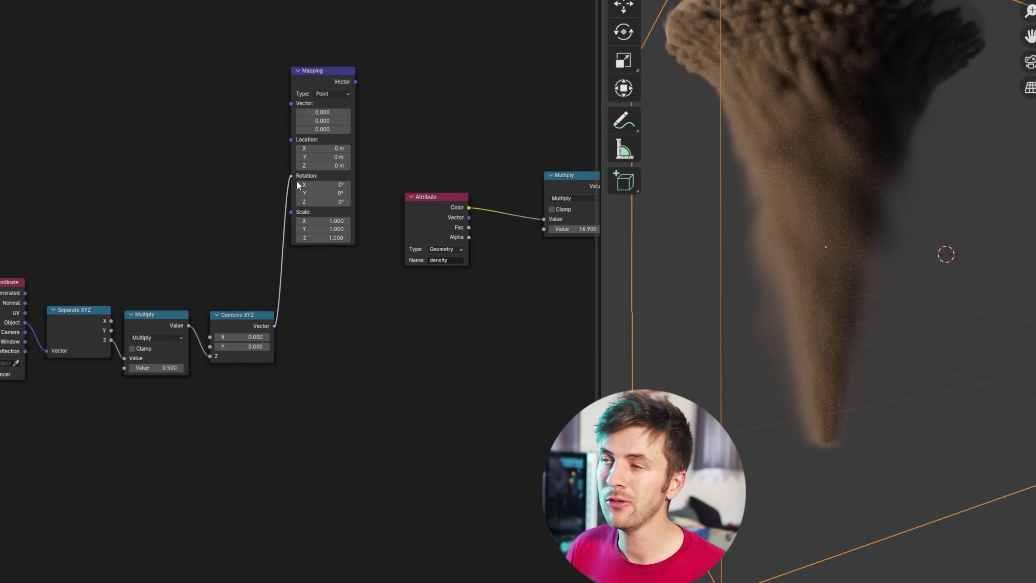
left_click_drag(297, 181, 298, 179)
Make room by shifting the density Attribute node, and add a Noise Texture node beside the Mapping node.
scroll(347, 164, "down", 2)
left_click_drag(321, 102, 335, 93)
key("shift+a")
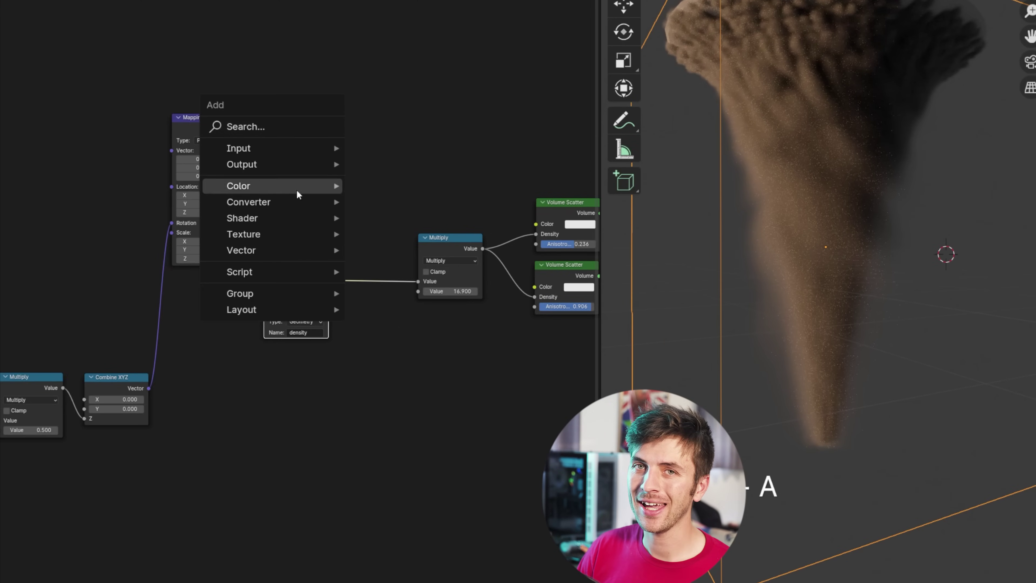
mouse_move(280, 237)
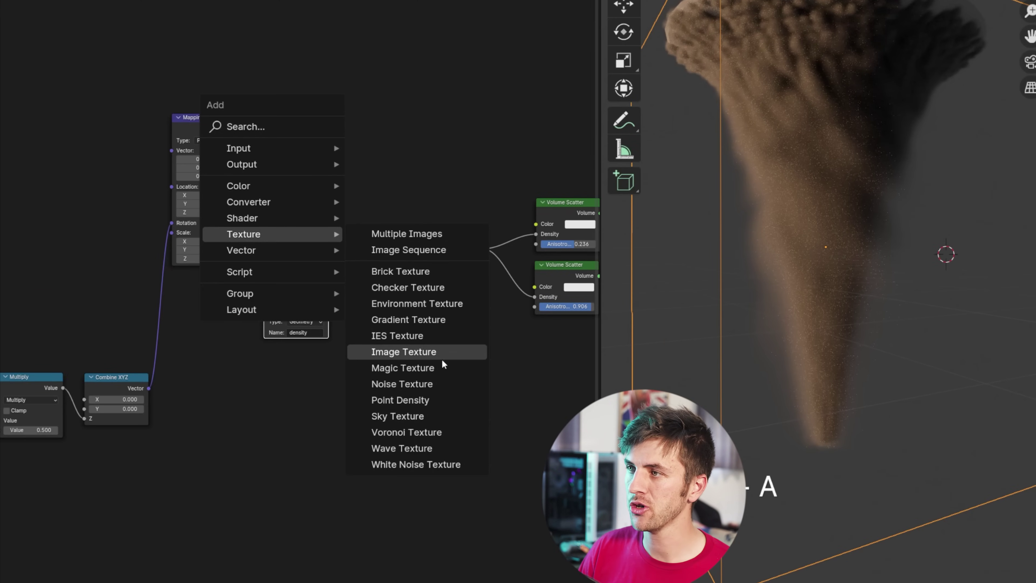
left_click(402, 383)
left_click(330, 106)
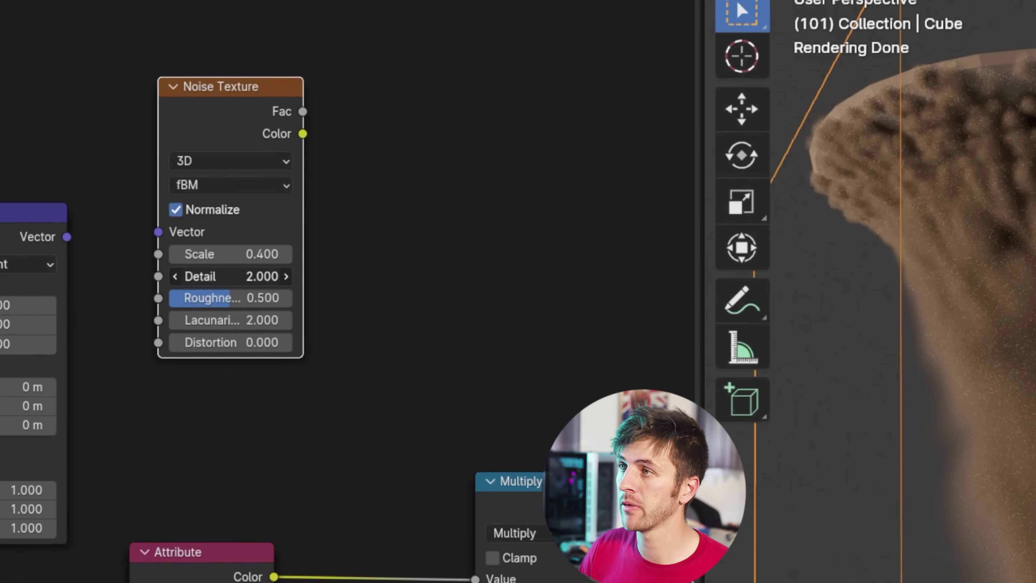
Set the noise to Scale 0.4, Detail 8, Roughness 0.904 and Distortion 0.1, and feed Mapping's output into its Vector input.
key("Return")
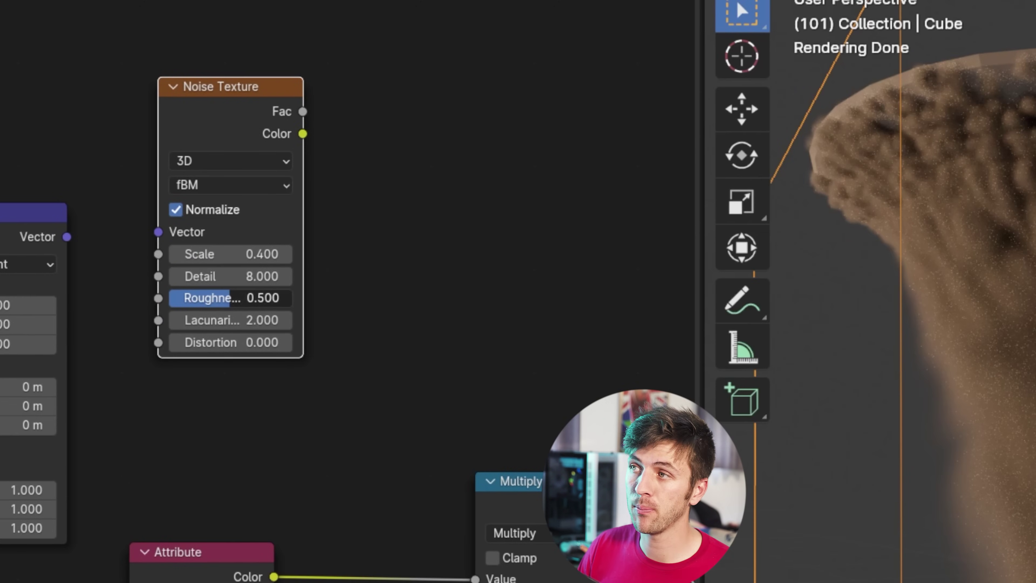
left_click_drag(252, 298, 282, 340)
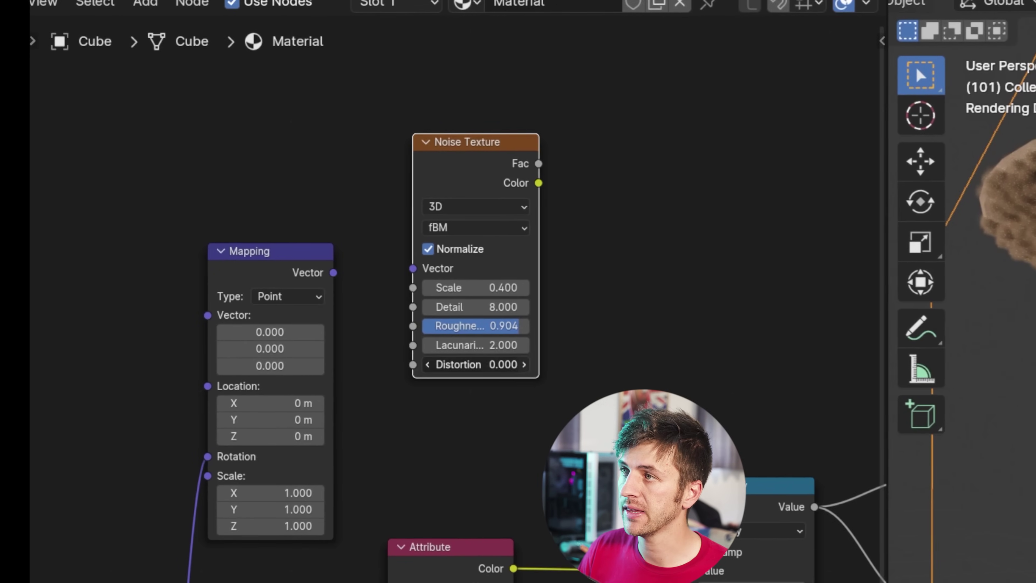
left_click_drag(478, 365, 489, 364)
left_click_drag(333, 273, 413, 269)
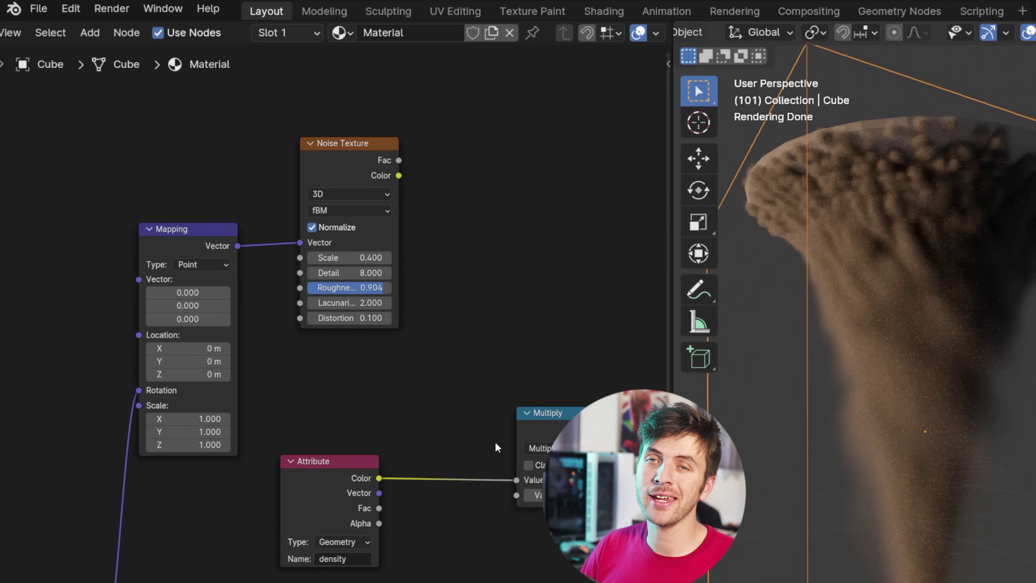
Insert a Mix Color node between the density Attribute and the Multiply node, with its blending mode set to Linear Light.
scroll(497, 447, "down", 2)
key("shift+a")
mouse_move(285, 223)
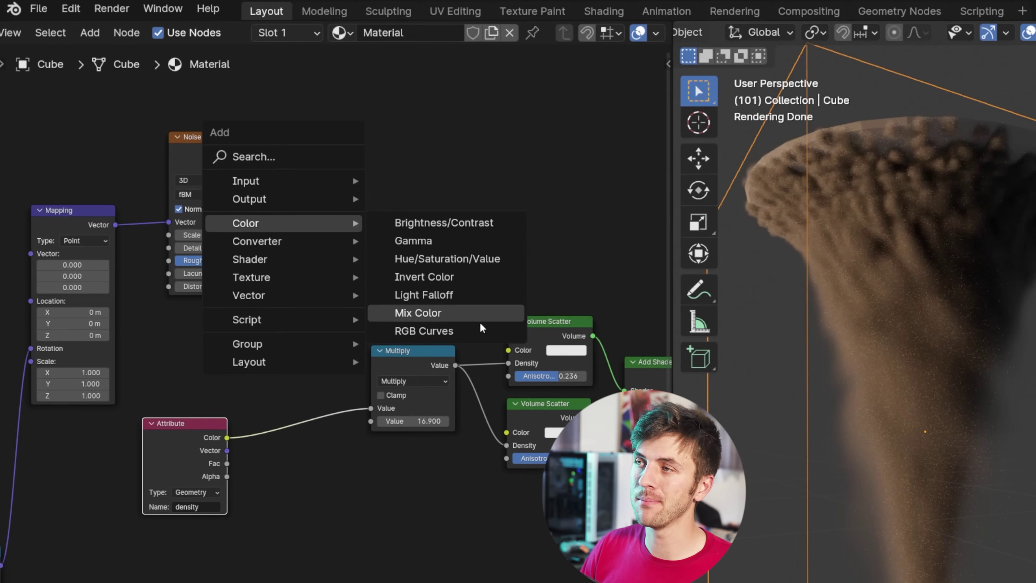
left_click(482, 311)
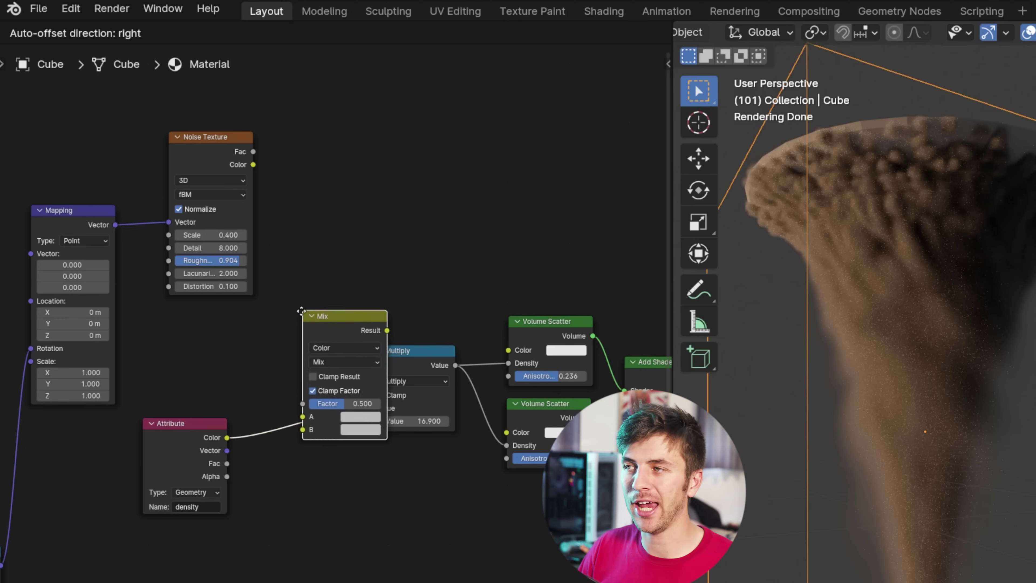
left_click(317, 322)
left_click(348, 364)
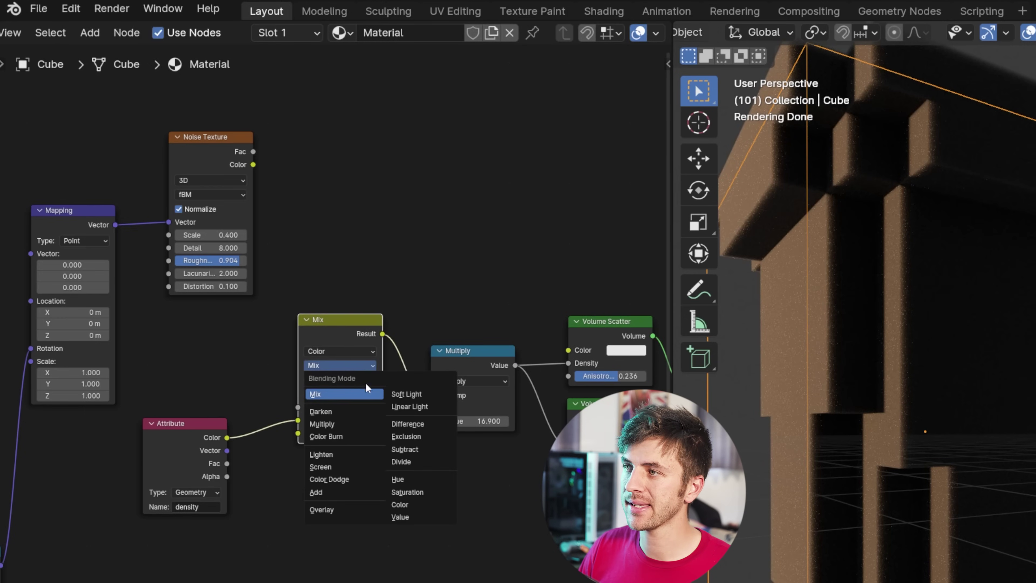
left_click(436, 406)
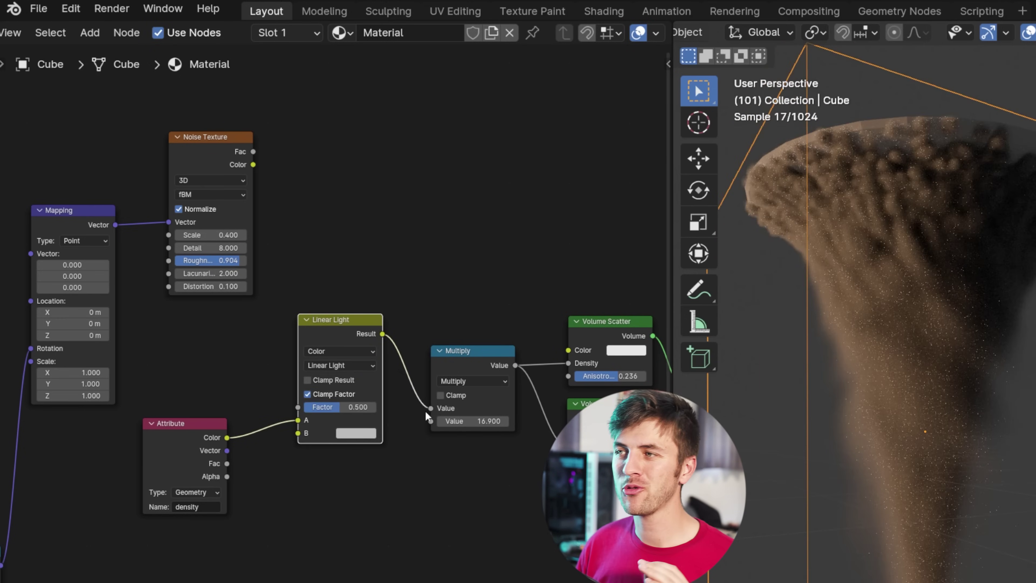
Connect the Texture Coordinate's Object output to Mapping's Vector input and set the Z Multiply value to 6.4.
scroll(340, 364, "up", 1)
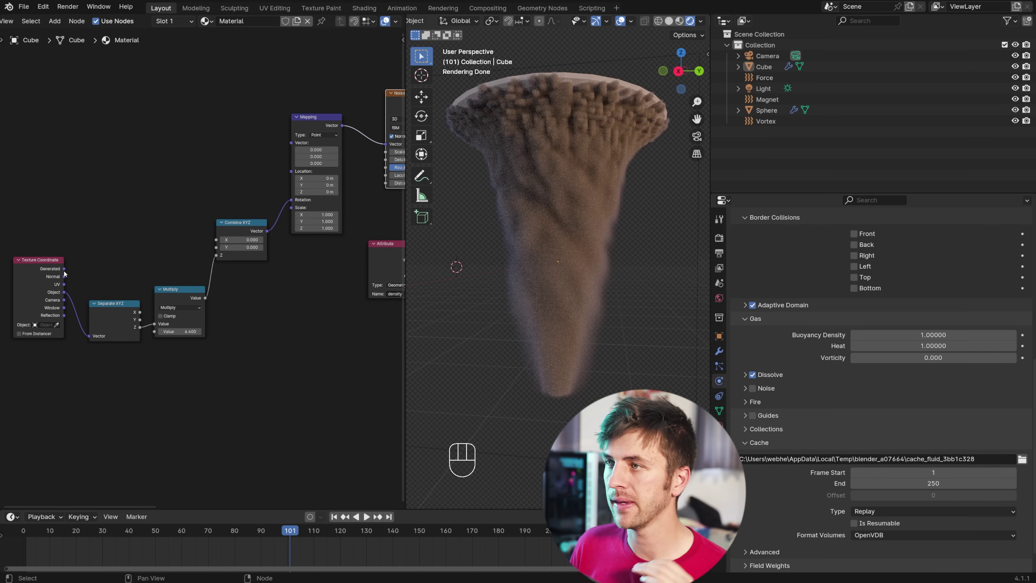
left_click_drag(64, 273, 53, 253)
left_click_drag(294, 144, 308, 119)
middle_click_drag(337, 196, 331, 237)
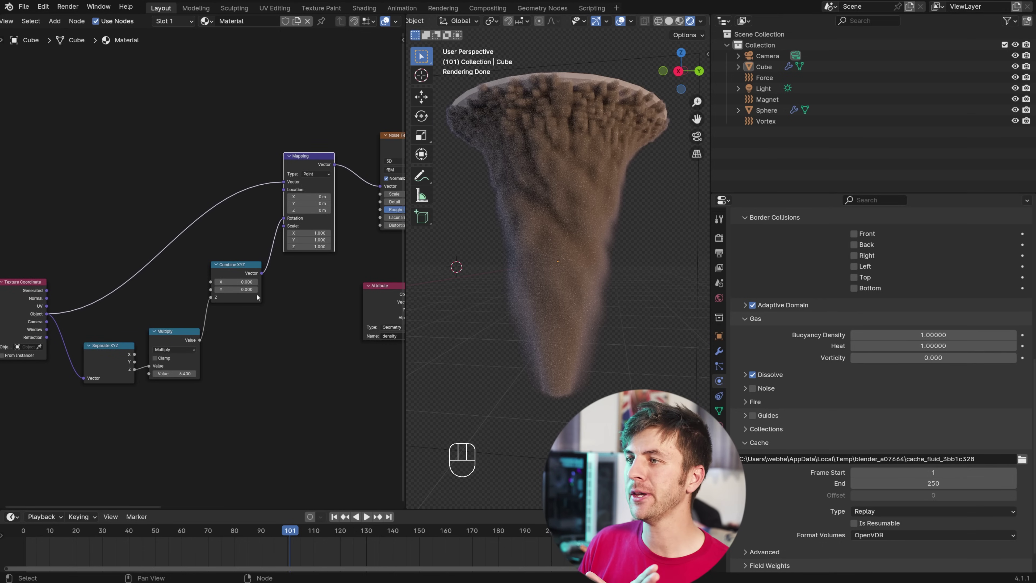
Connect the Noise Texture's Color output to the Linear Light node's B input and set the noise Scale to 0.5.
middle_click_drag(280, 348, 92, 354)
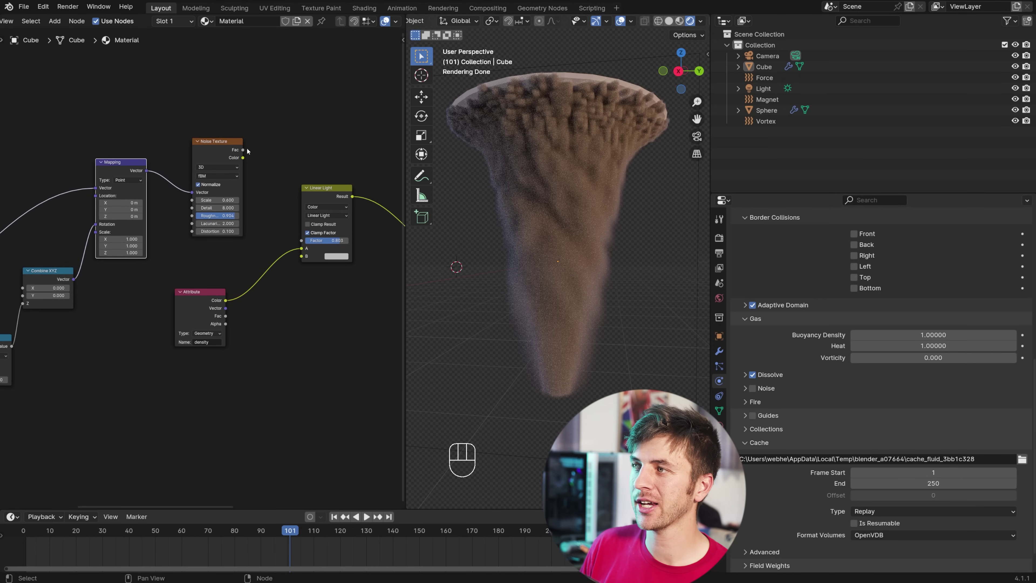
left_click_drag(244, 158, 262, 135)
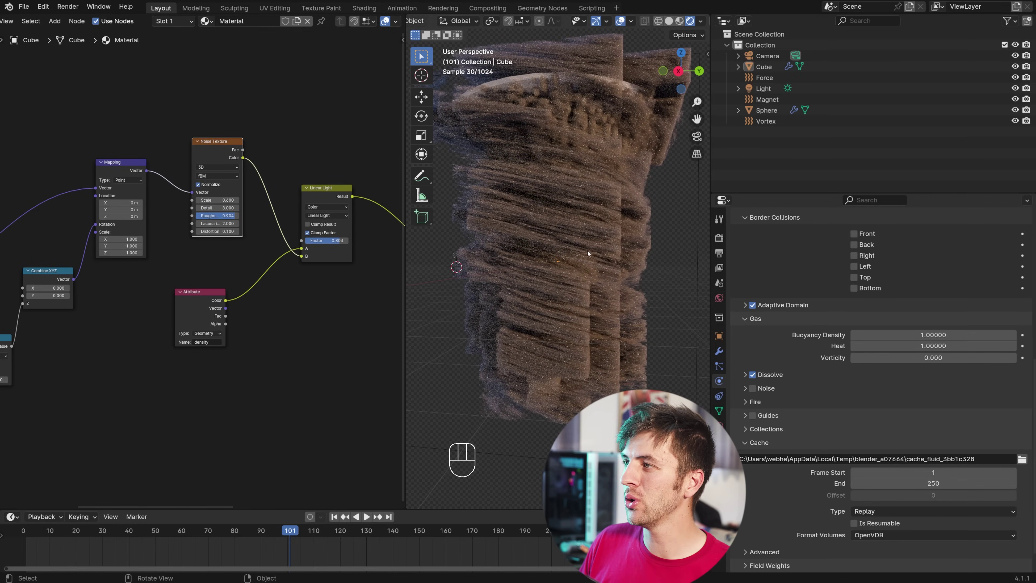
left_click(199, 201)
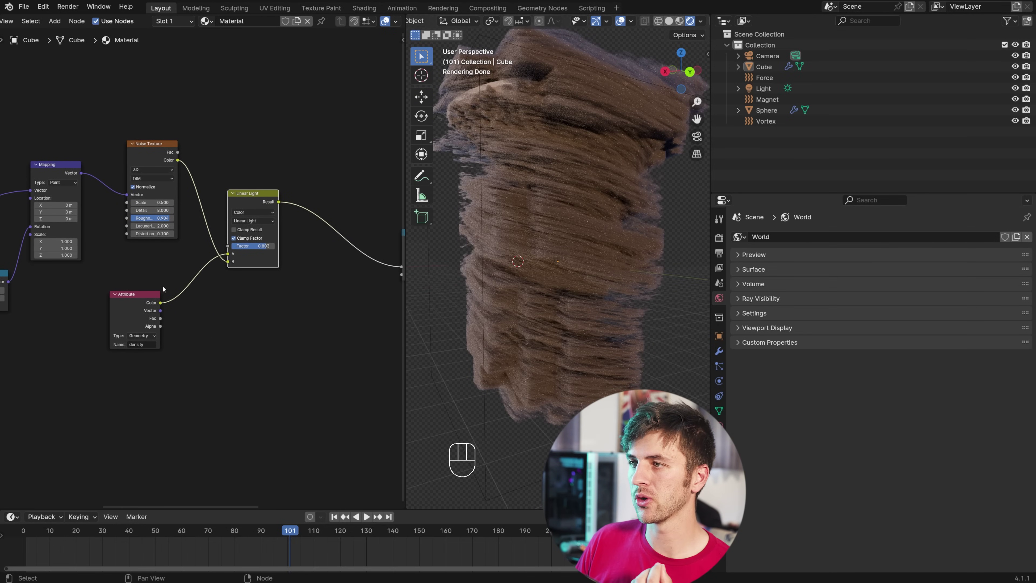
Duplicate the Linear Light mix node, insert the copy after the original, and set its blending mode to Overlay.
key("shift+d")
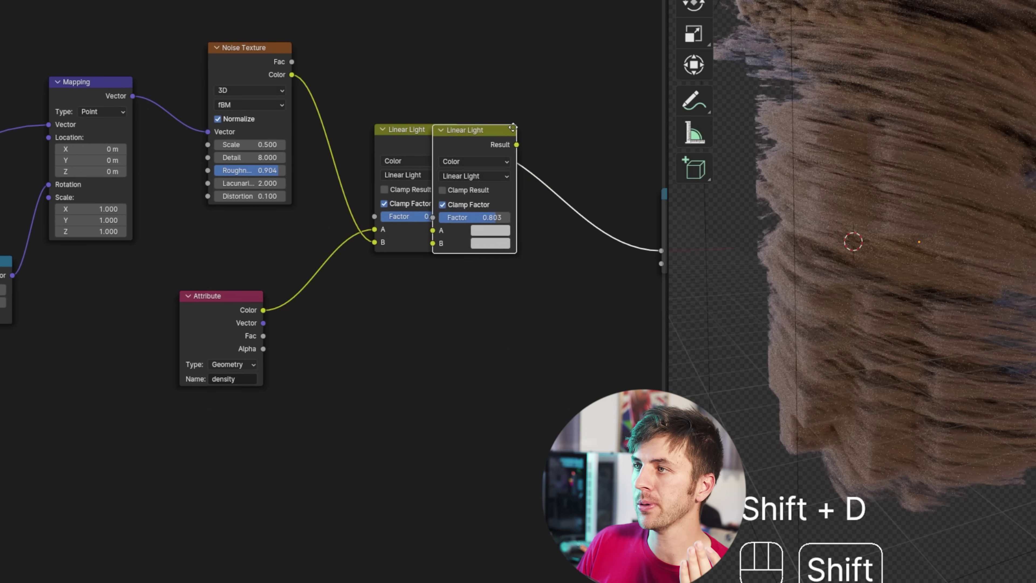
left_click(594, 143)
left_click(549, 185)
left_click(530, 331)
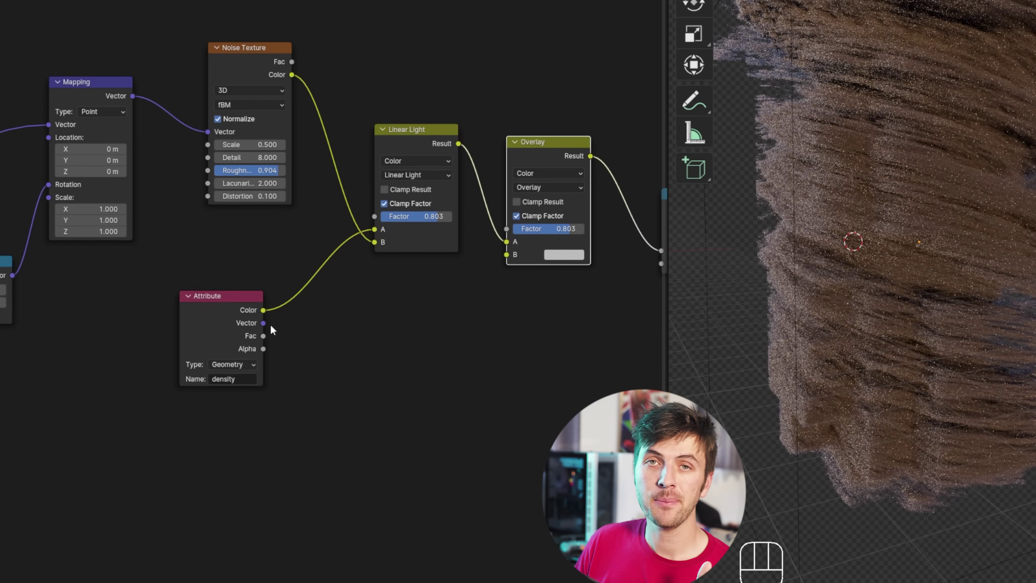
Connect the density Attribute's Color output to the Overlay node's B input and set the Overlay Factor to 1.
left_click_drag(264, 311, 517, 251)
left_click(545, 230)
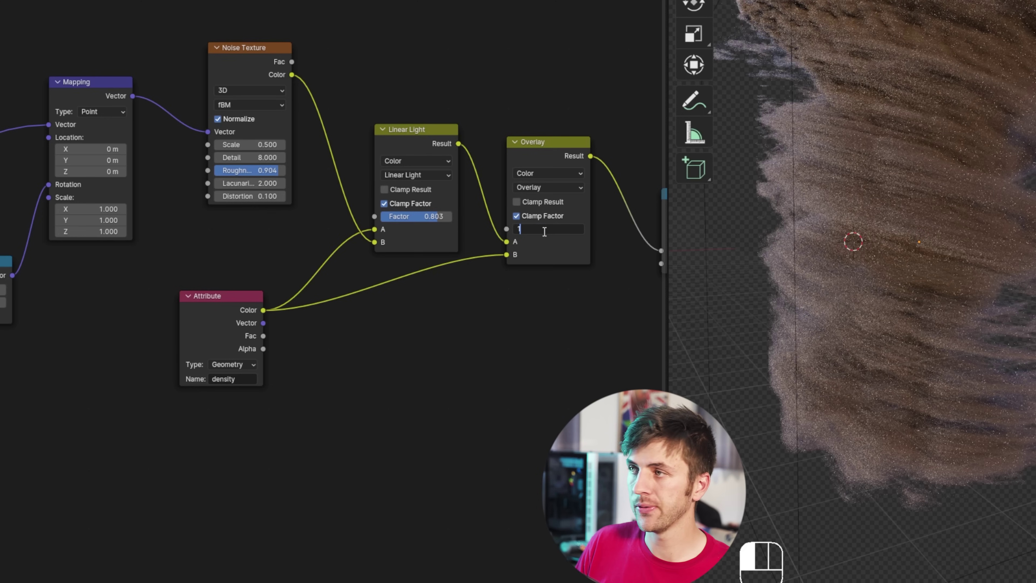
key("Return")
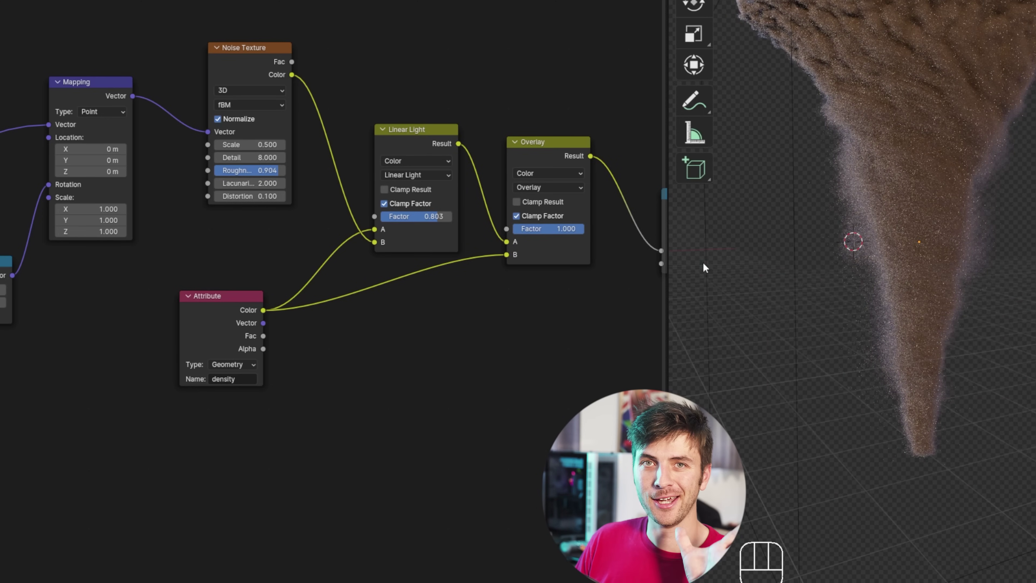
left_click_drag(584, 228, 549, 229)
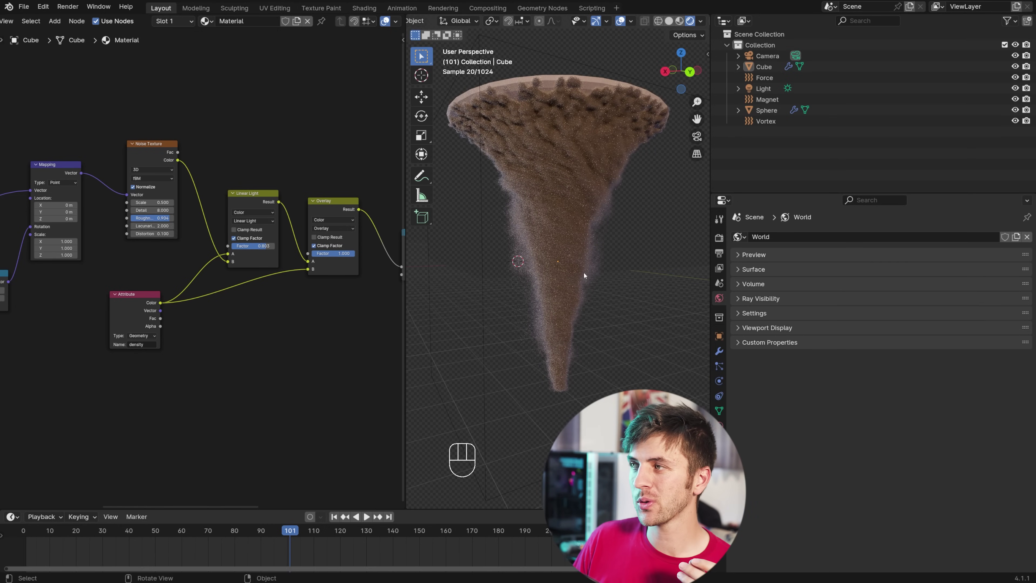
middle_click_drag(590, 285, 593, 285)
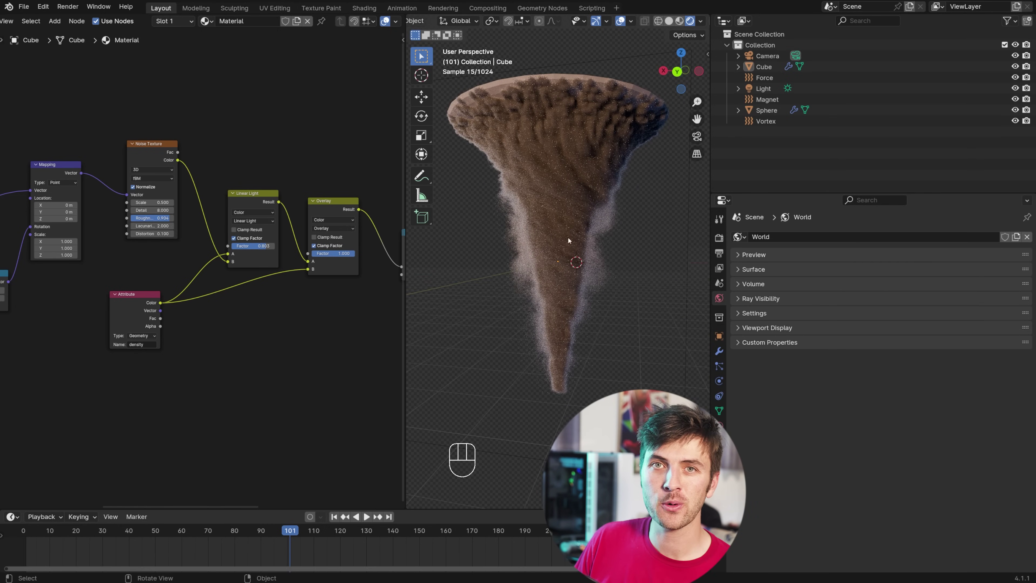
Lower the Z Multiply value that drives the Mapping rotation to 4.4 and inspect the tornado's swirl.
middle_click_drag(247, 317, 301, 326)
scroll(300, 327, "up", 2)
scroll(301, 326, "down", 2)
middle_click_drag(8, 381, 157, 343)
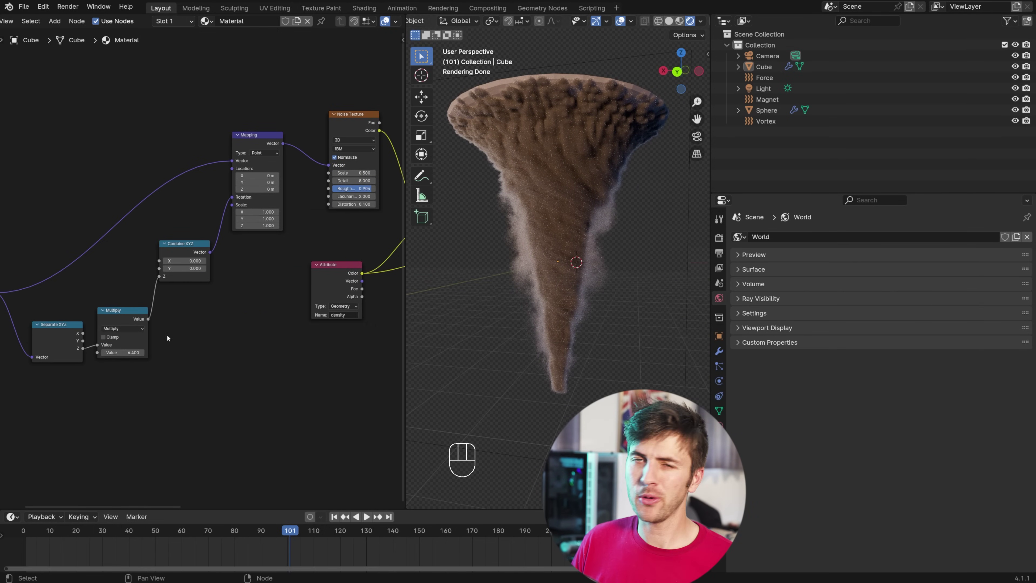
left_click_drag(123, 352, 114, 352)
scroll(486, 324, "up", 2)
scroll(605, 291, "down", 1)
scroll(605, 292, "down", 3)
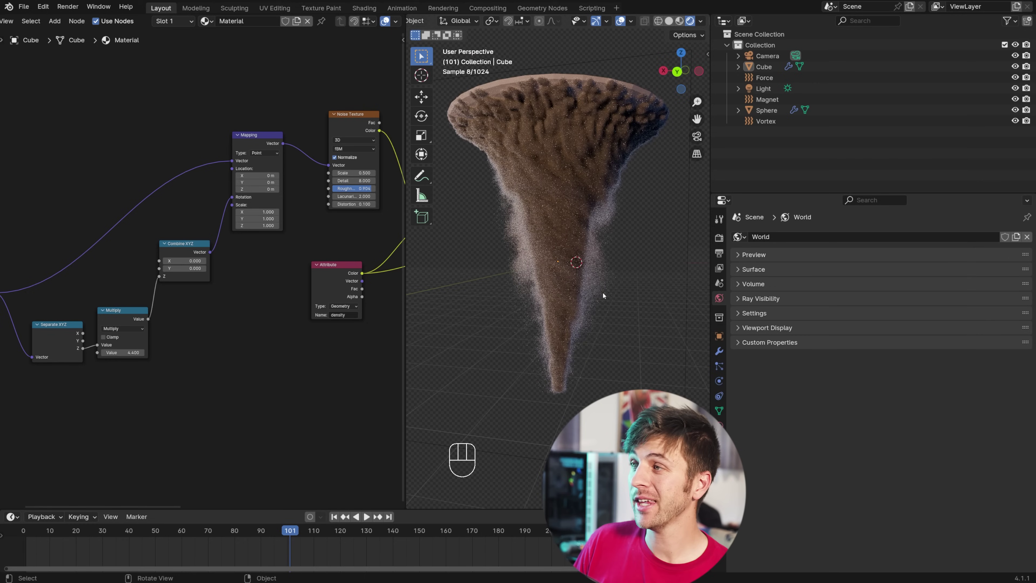
middle_click_drag(602, 292, 525, 292)
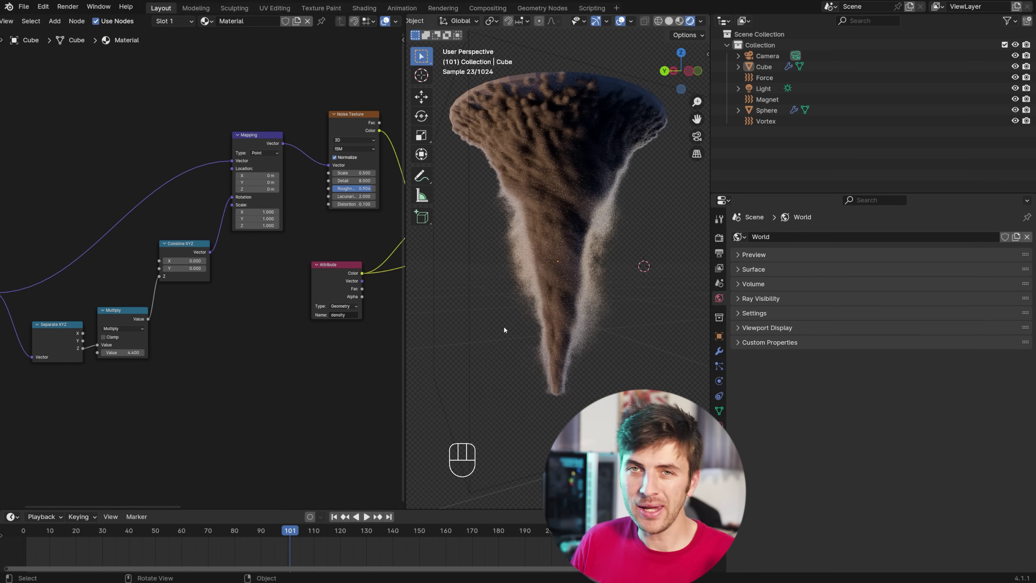
Raise the Linear Light mix node's Factor to 0.931.
middle_click_drag(326, 265, 237, 286)
scroll(244, 269, "up", 2)
middle_click_drag(273, 254, 167, 262)
mouse_move(291, 244)
left_mouse_down()
mouse_move(327, 245)
mouse_move(303, 243)
left_mouse_up()
Duplicate the Noise Texture node above the original and set the copy to Scale 12.1 and Detail 12.6.
middle_click_drag(184, 175, 243, 279)
left_click_drag(243, 279, 224, 272)
key("shift+d")
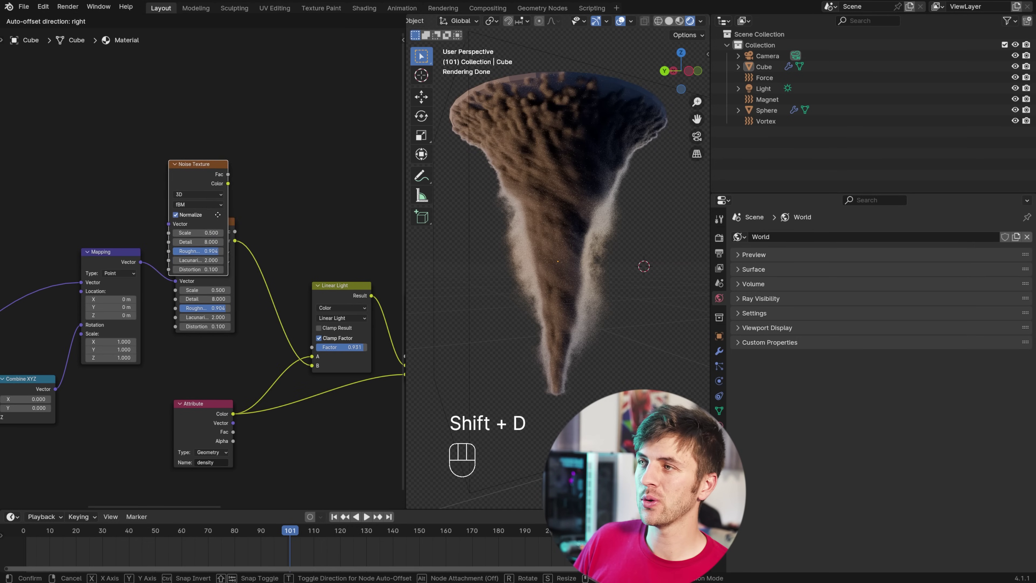
left_click(222, 142)
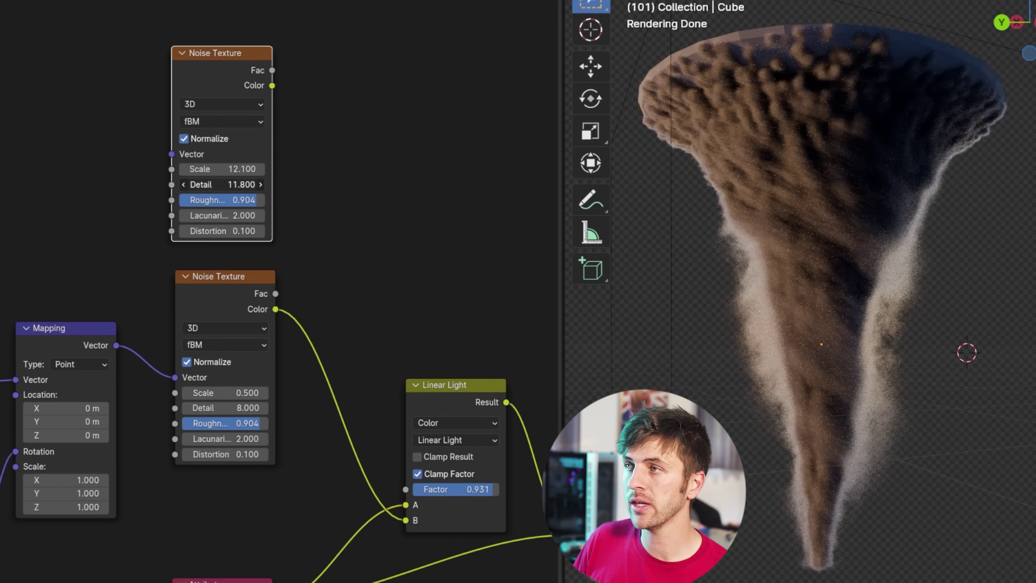
middle_click_drag(242, 199, 168, 174)
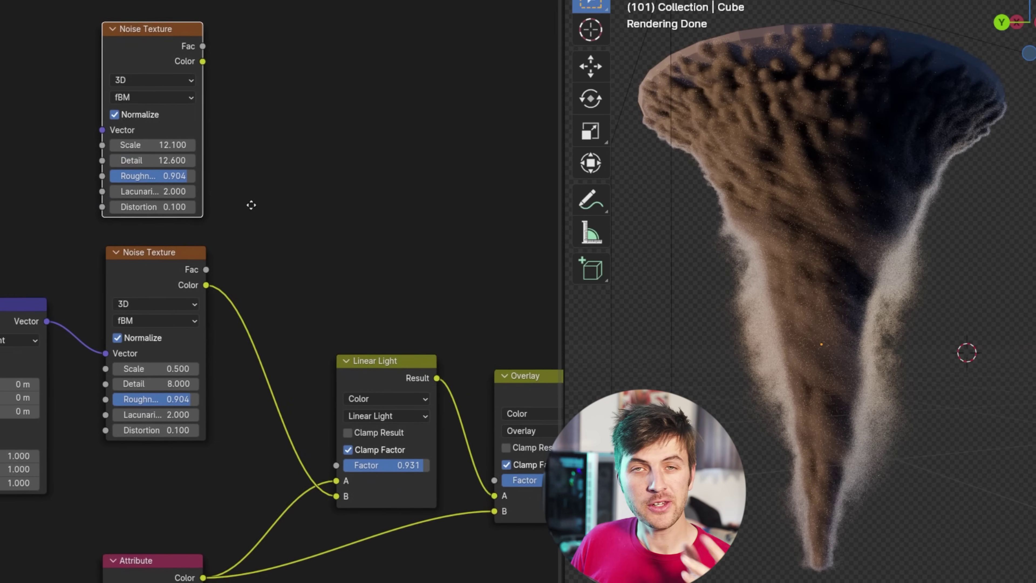
Duplicate the Linear Light node and insert the copy between the lower Noise Texture and the original Linear Light.
left_click(386, 369)
key("shift+d")
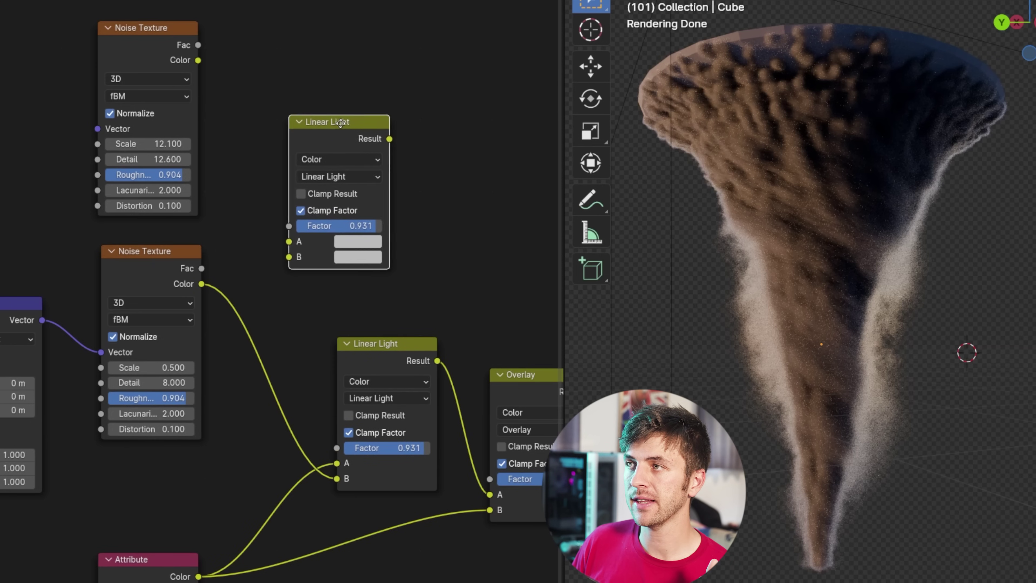
left_click(313, 176)
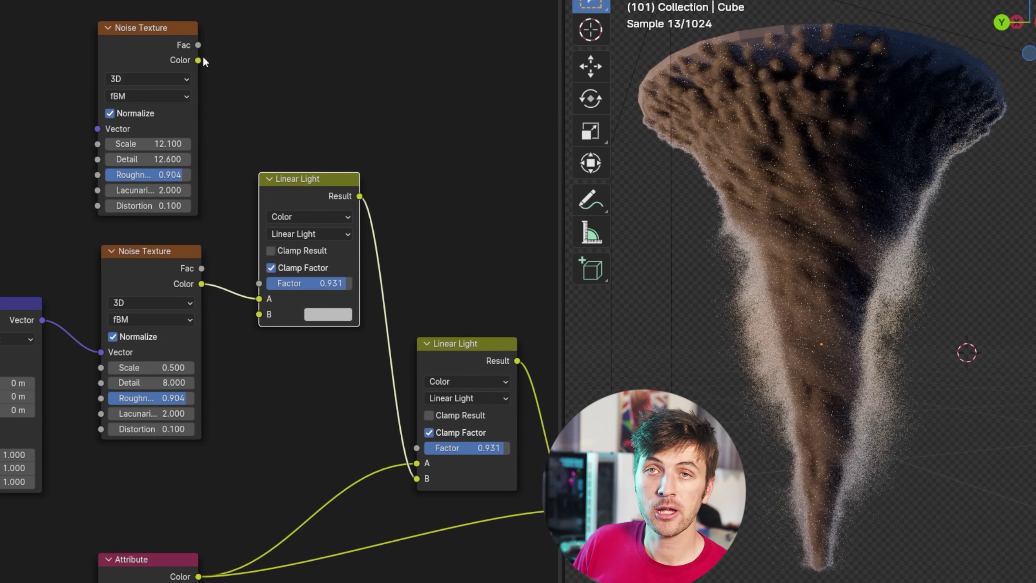
Connect the upper noise's Color to the new Linear Light's B input, using Factor 0.872, noise Scale 10.8 and Distortion 1.4.
left_click_drag(198, 60, 268, 316)
left_click_drag(310, 283, 281, 283)
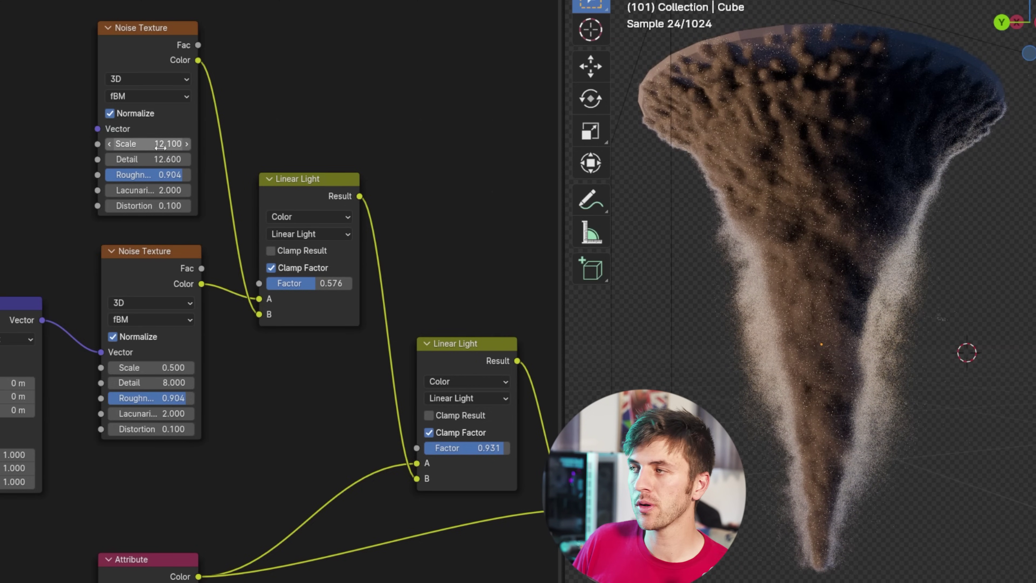
mouse_move(167, 145)
left_mouse_down()
mouse_move(183, 145)
mouse_move(159, 145)
left_mouse_up()
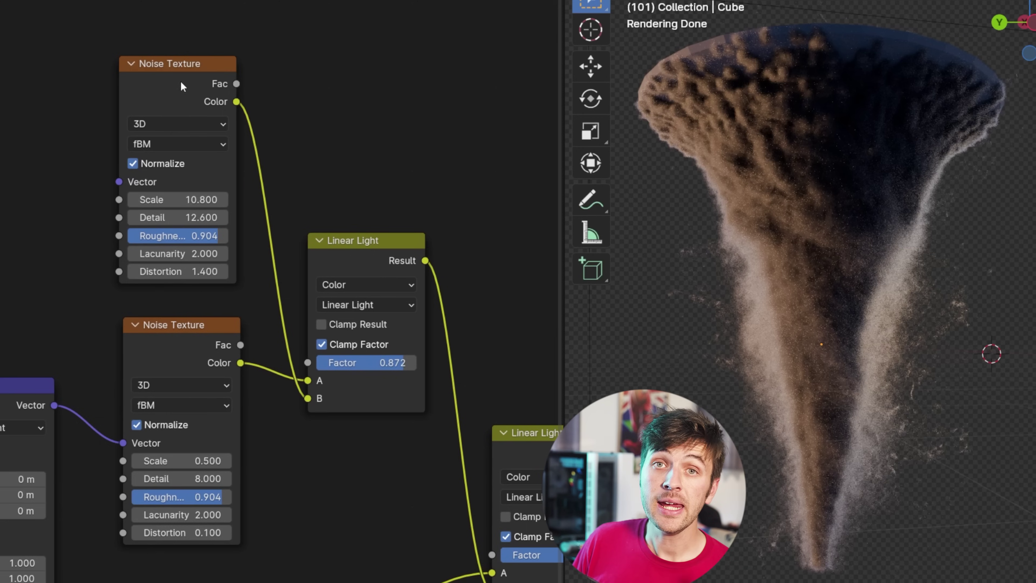
Insert a Color Ramp node between the upper Noise Texture and the new Linear Light node's B input.
left_click_drag(181, 83, 104, 49)
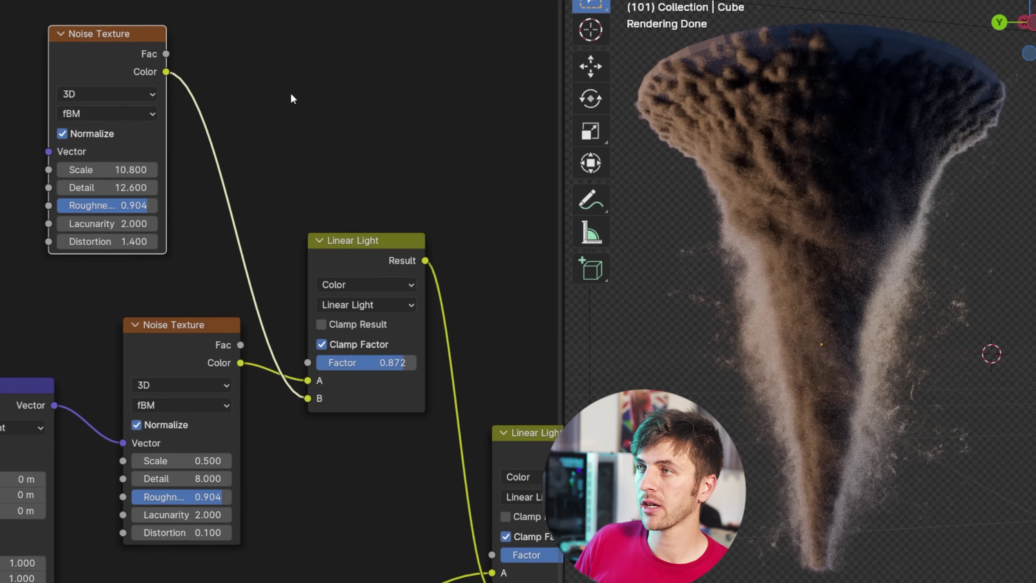
key("shift+a")
mouse_move(291, 93)
left_click(375, 127)
left_click(186, 48)
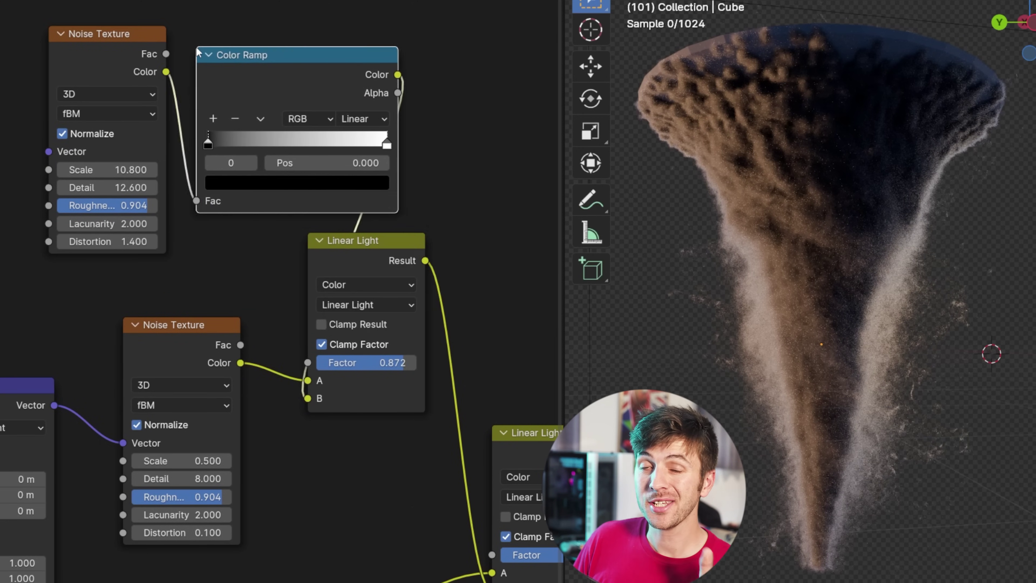
Set the Color Ramp's black stop to position 0.086 and the new Linear Light's Factor to 0.448, with that node unmuted.
middle_click_drag(392, 121, 211, 140)
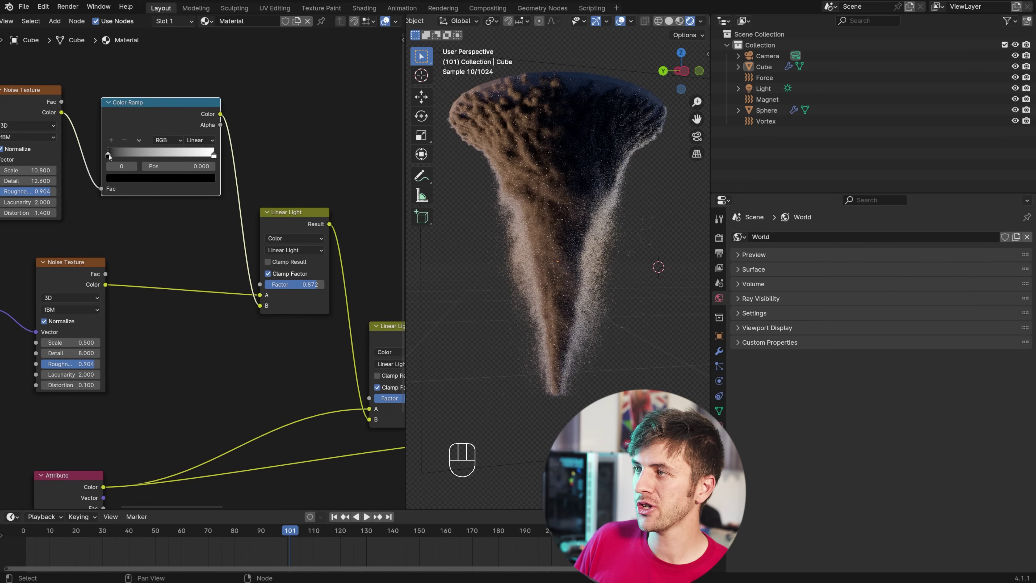
left_click_drag(108, 154, 117, 152)
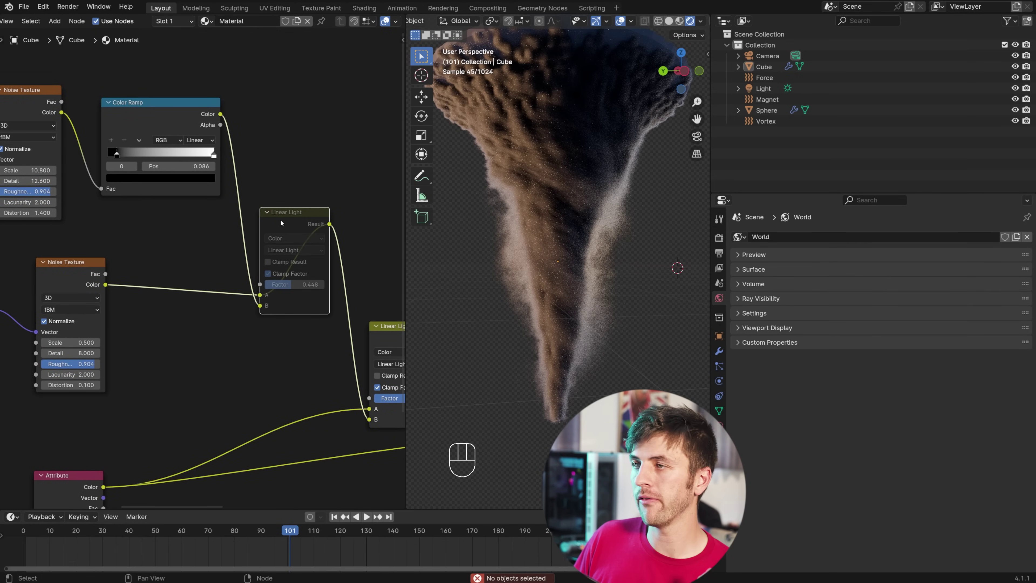
key("m")
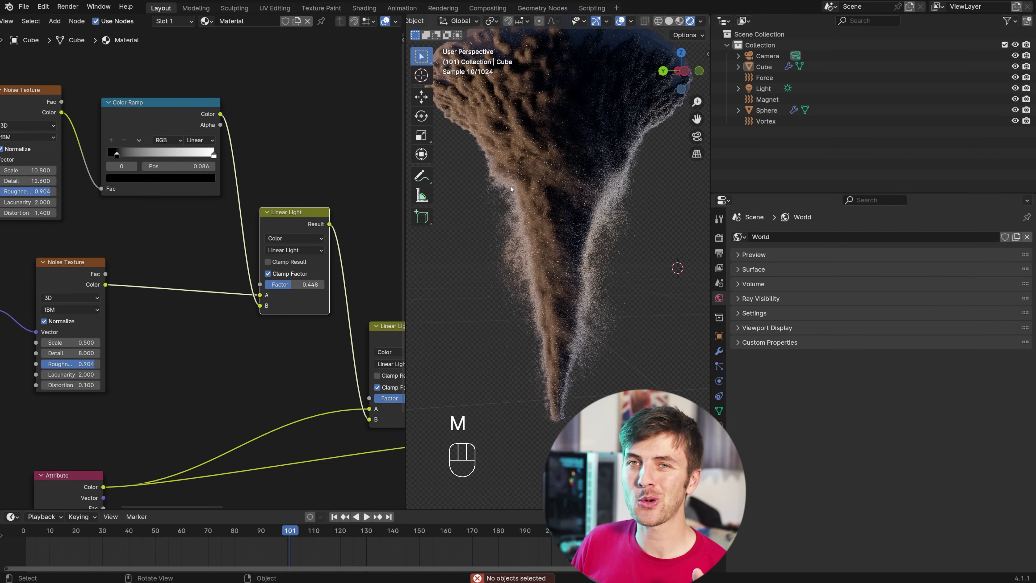
Duplicate the Add Shader node and insert the copy between the original Add Shader and the Material Output.
scroll(383, 364, "down", 9)
middle_click_drag(384, 365, 195, 298)
scroll(196, 298, "up", 4)
middle_click_drag(303, 335, 188, 345)
left_click(219, 266)
key("shift+d")
left_click(281, 274)
Add an Emission shader below the Volume Scatter nodes and connect it to the new Add Shader's second input.
key("shift+a")
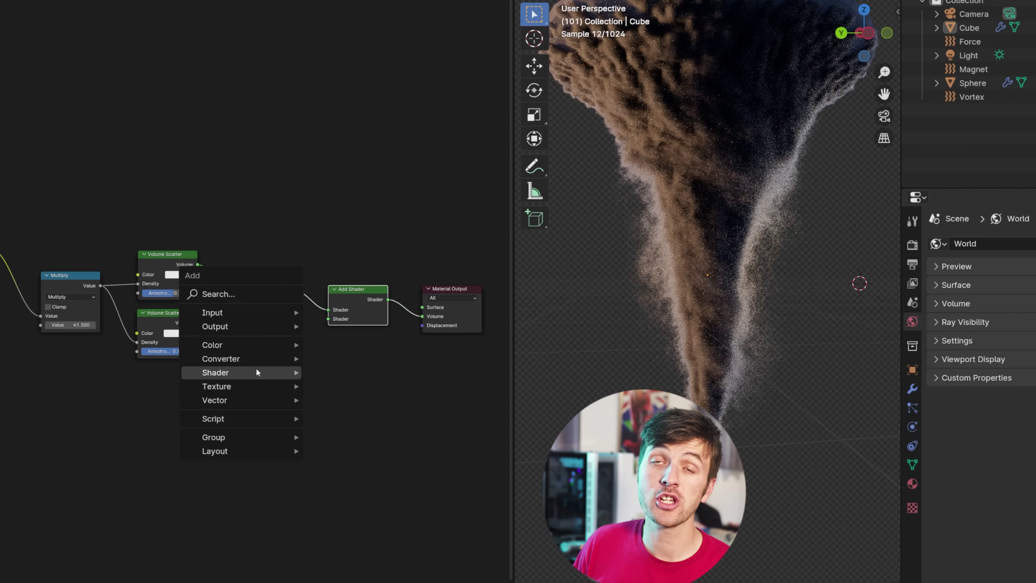
mouse_move(256, 373)
left_click(391, 402)
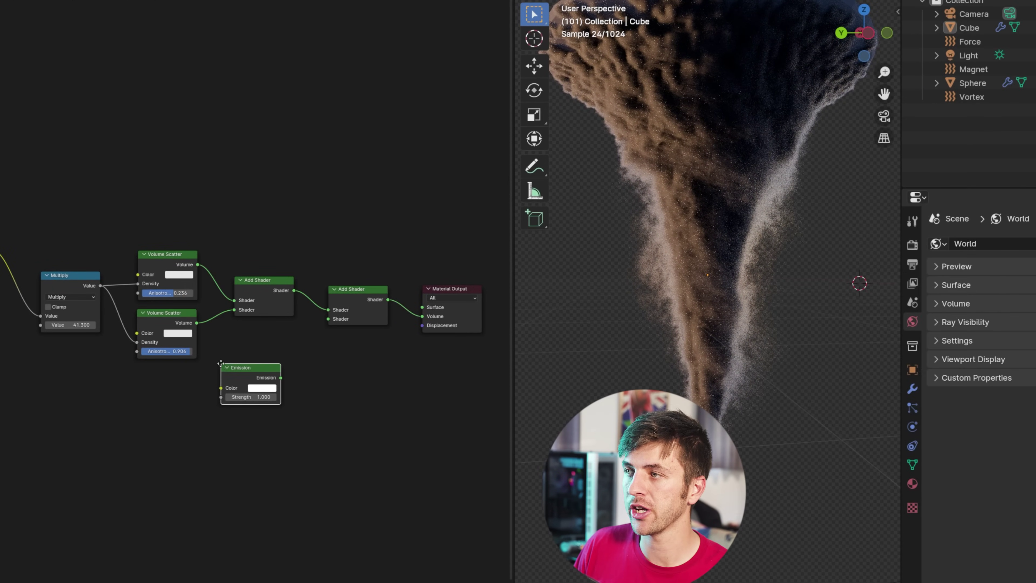
left_click(291, 385)
scroll(291, 385, "up", 2)
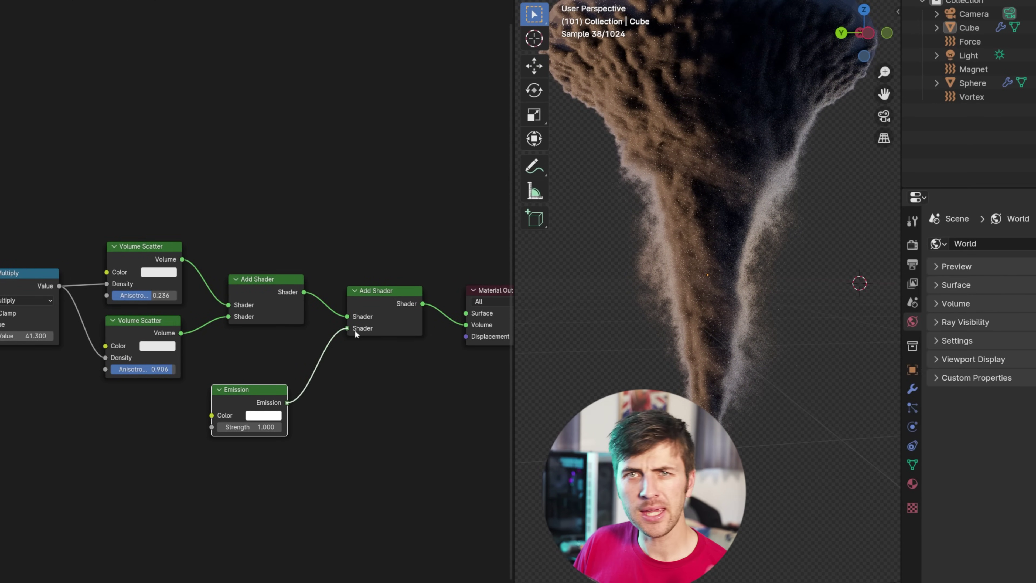
left_click_drag(355, 330, 355, 330)
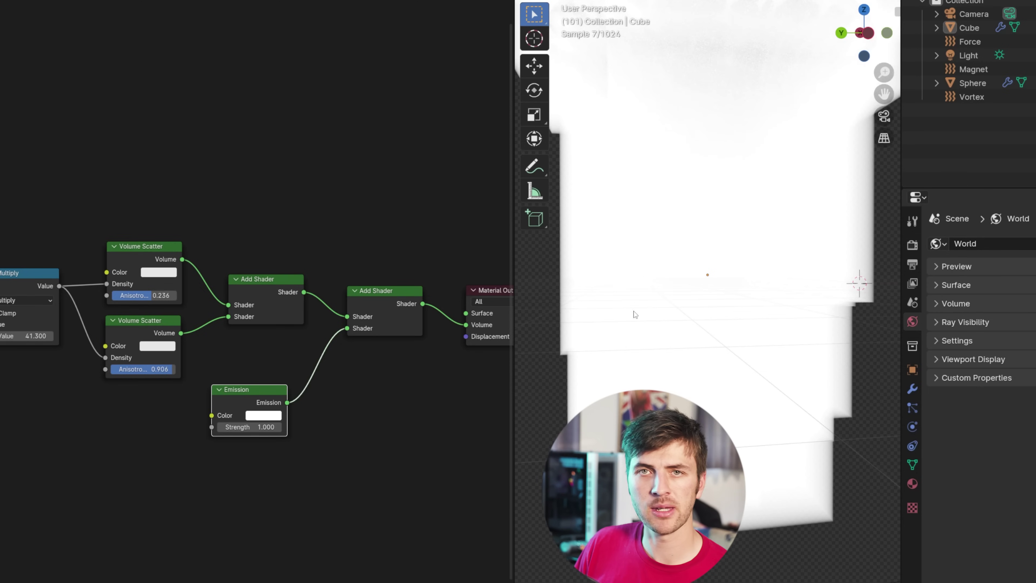
Duplicate the density Attribute node and place the copy below the existing node chain.
scroll(562, 359, "down", 1)
middle_click_drag(49, 403, 418, 283)
scroll(169, 359, "down", 5)
left_click_drag(69, 236, 196, 207)
middle_click_drag(196, 206, 41, 195)
key("shift+d")
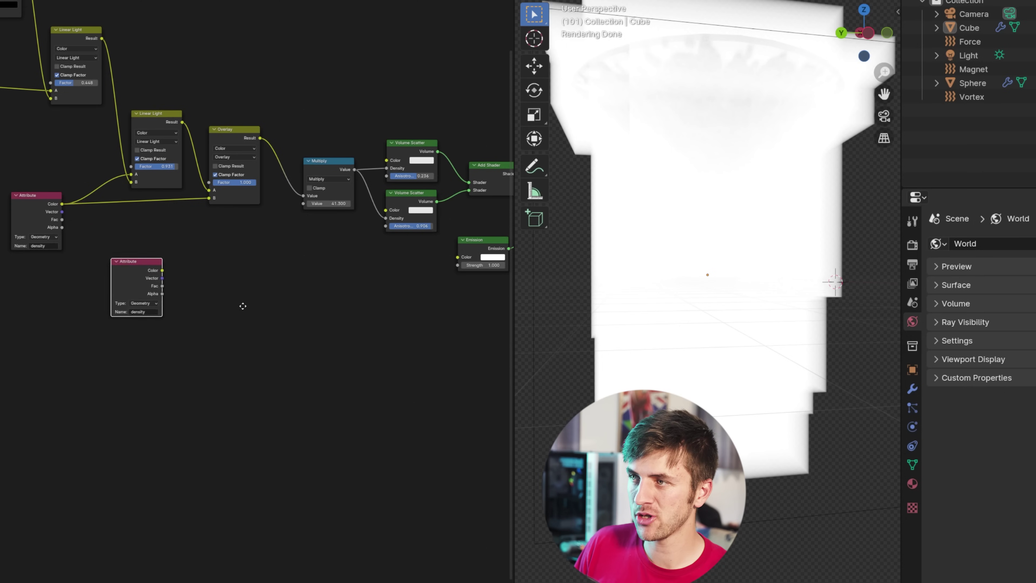
left_click(252, 337)
left_click(253, 340)
Set the copied Attribute node's name to flame and connect its Color output to the Emission's Color.
scroll(253, 340, "up", 2)
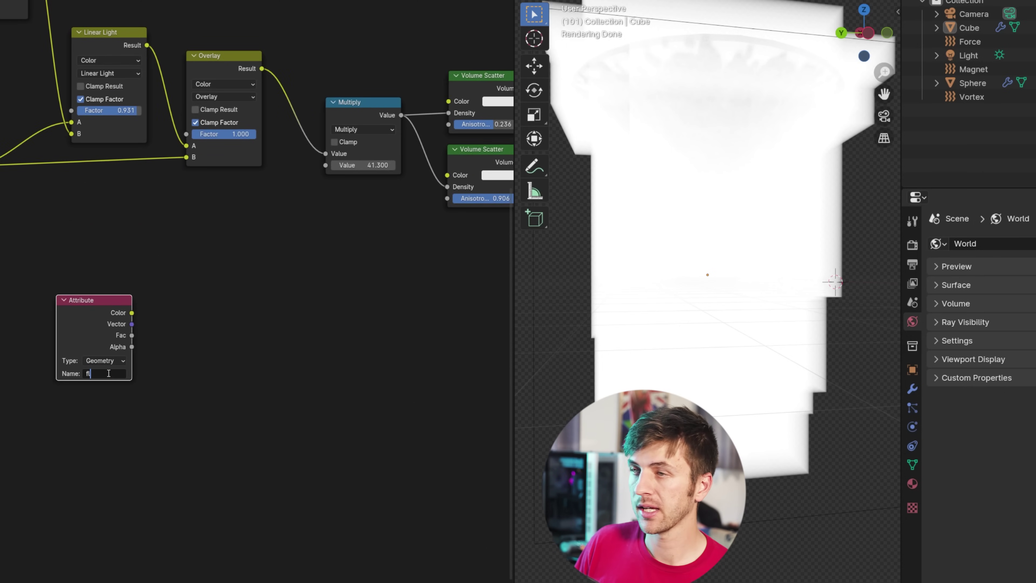
key("Return")
scroll(118, 315, "down", 2)
left_click_drag(427, 264, 430, 261)
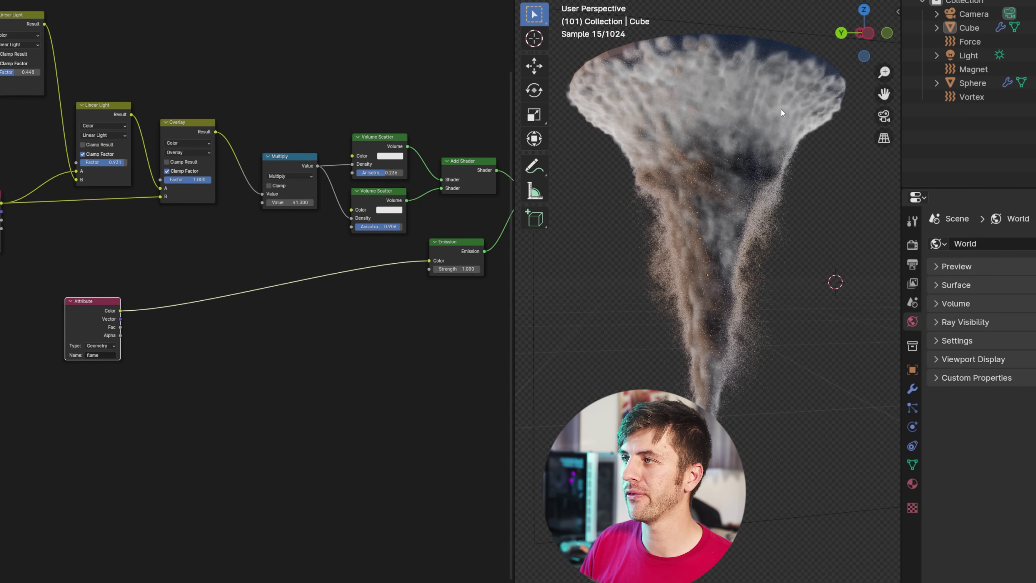
Insert a Color Ramp node between the flame Attribute and the Emission's Color input.
key("shift+a")
mouse_move(150, 311)
left_click(263, 337)
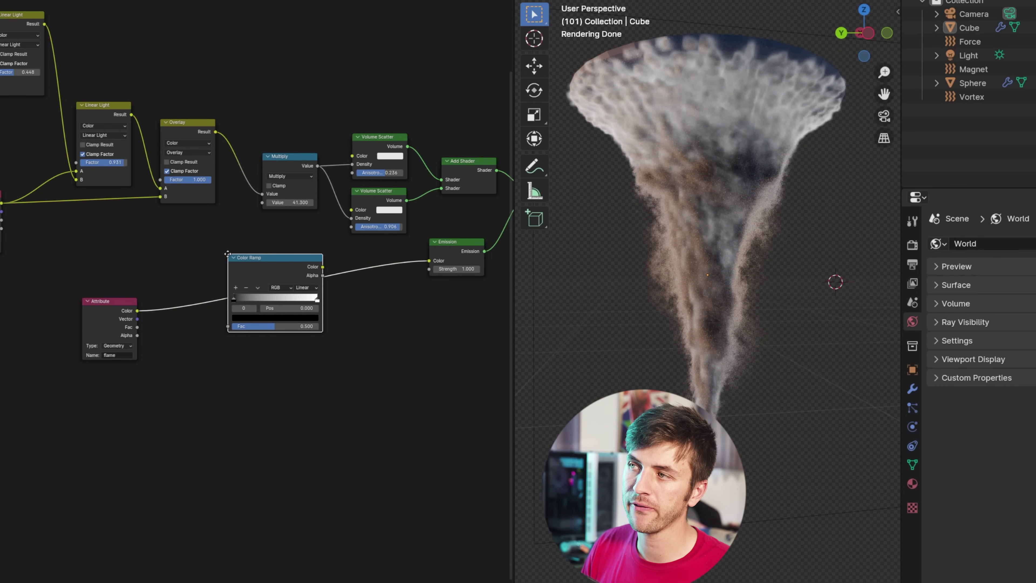
Build a black, orange-red (hue 0.010), yellow and white gradient in the flame Color Ramp, with the yellow stop at 0.879.
scroll(249, 283, "up", 3)
left_click_drag(271, 311, 324, 314)
left_click(331, 311, "ctrl")
left_click(339, 347)
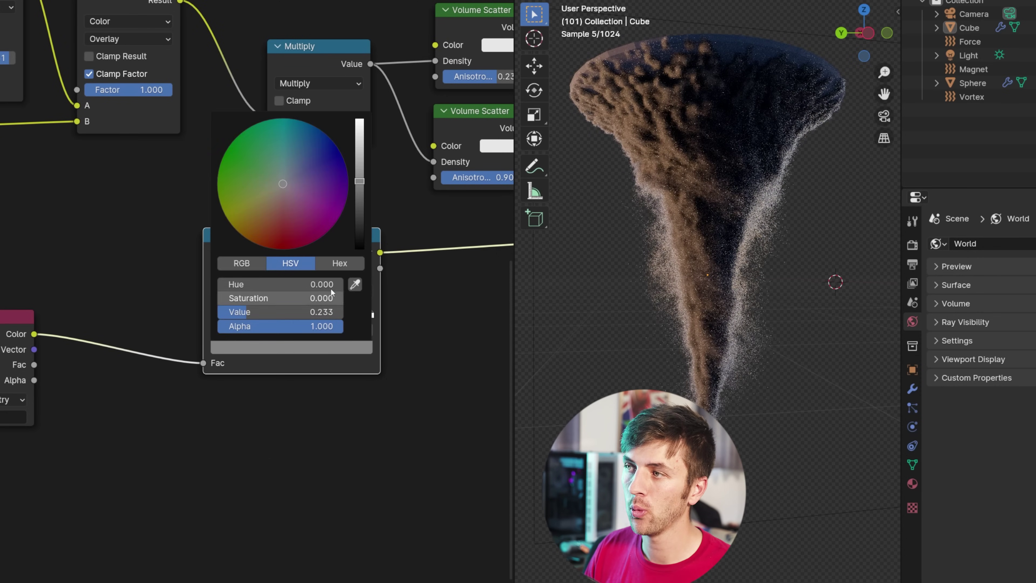
left_click_drag(259, 246, 258, 245)
left_click_drag(361, 190, 361, 119)
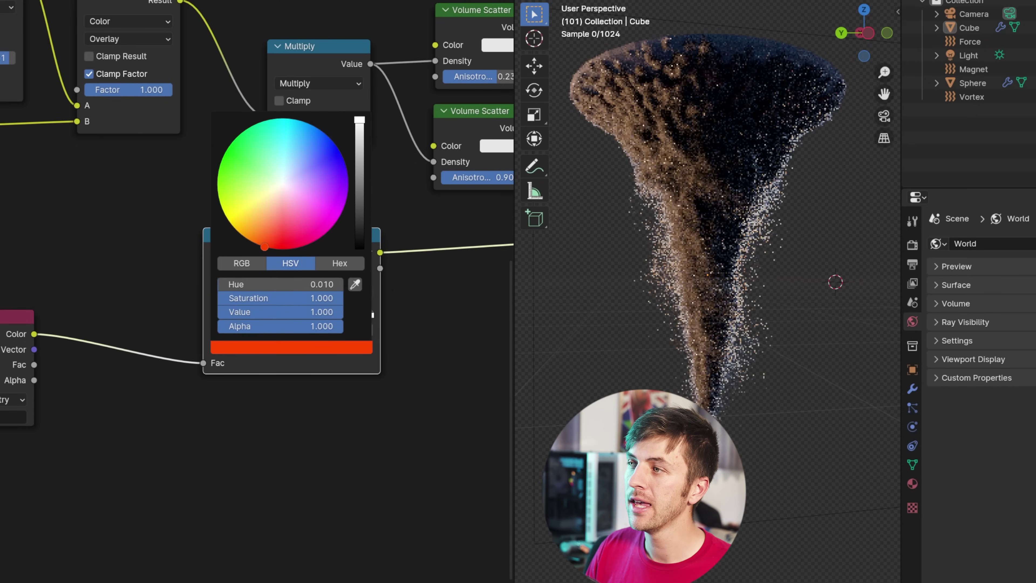
left_click(350, 312, "ctrl")
left_click(330, 346)
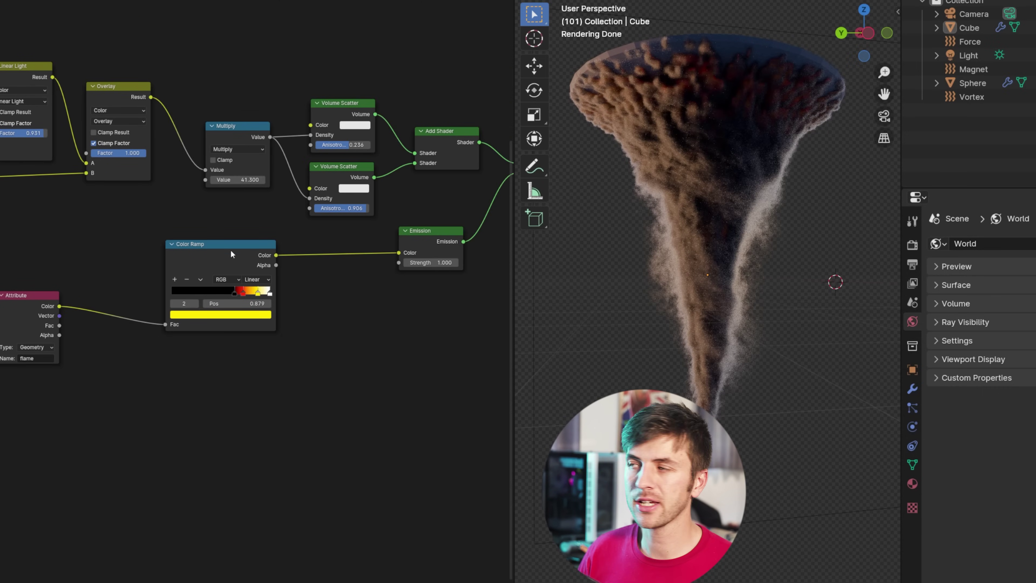
Duplicate the Multiply node and wire it between the flame Attribute's Color and the Emission's Strength.
key("shift+d")
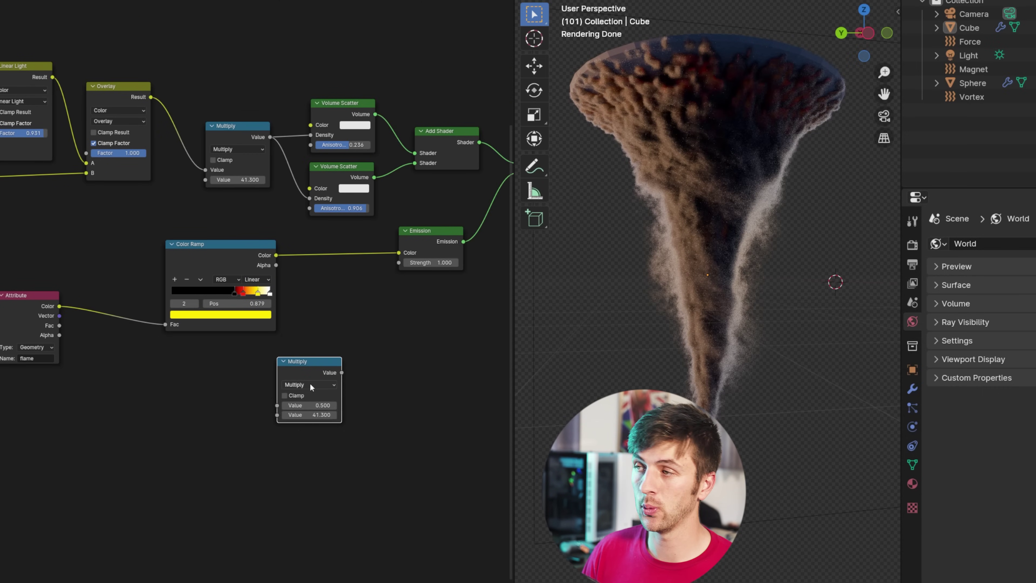
left_click_drag(195, 372, 277, 405)
left_click_drag(341, 372, 350, 364)
left_click_drag(397, 266, 398, 267)
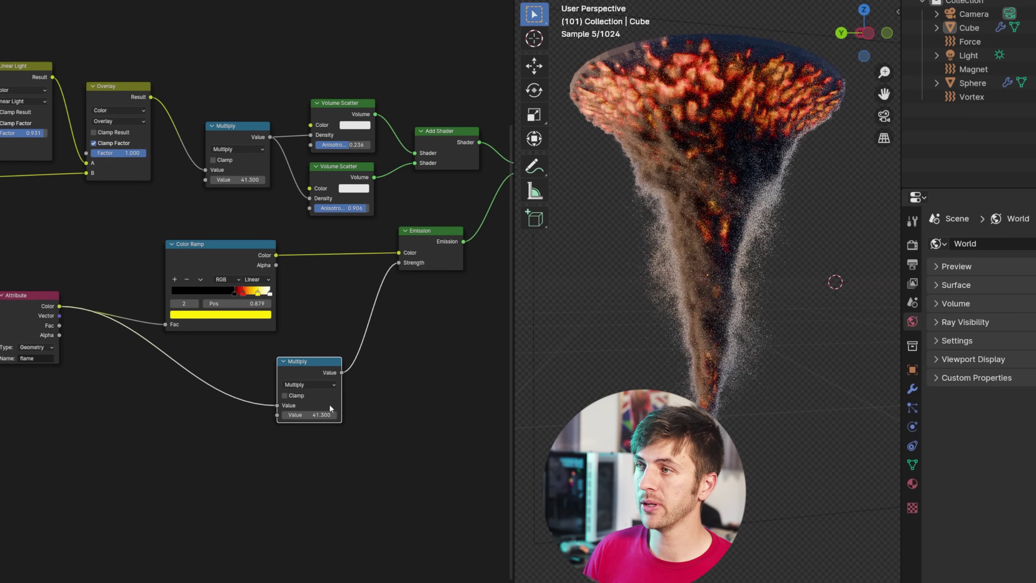
Move the flame Color Ramp's white stop to 0.914 and set the emission strength Multiply's value to 102.
left_click_drag(308, 415, 248, 415)
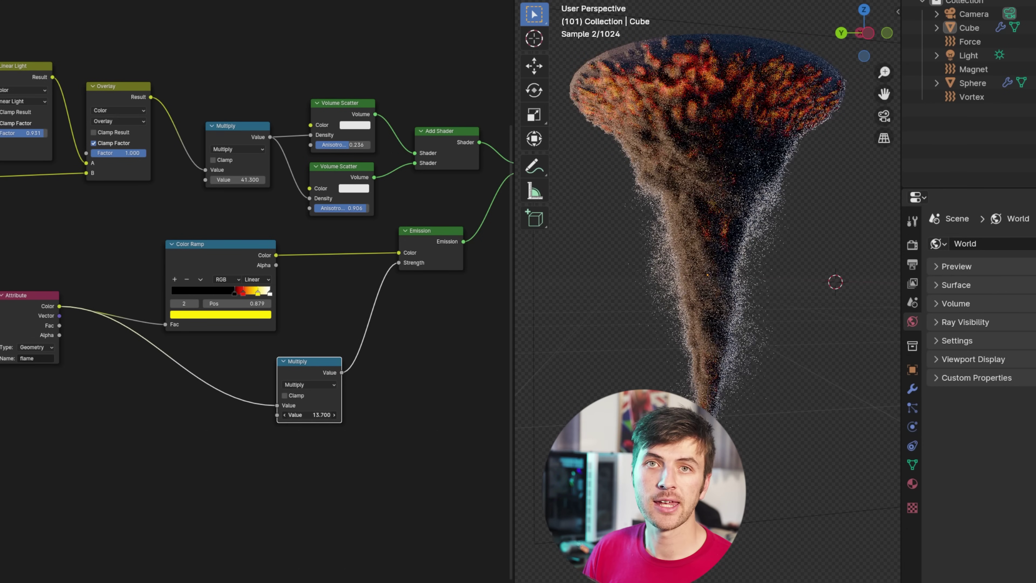
left_click_drag(257, 293, 253, 293)
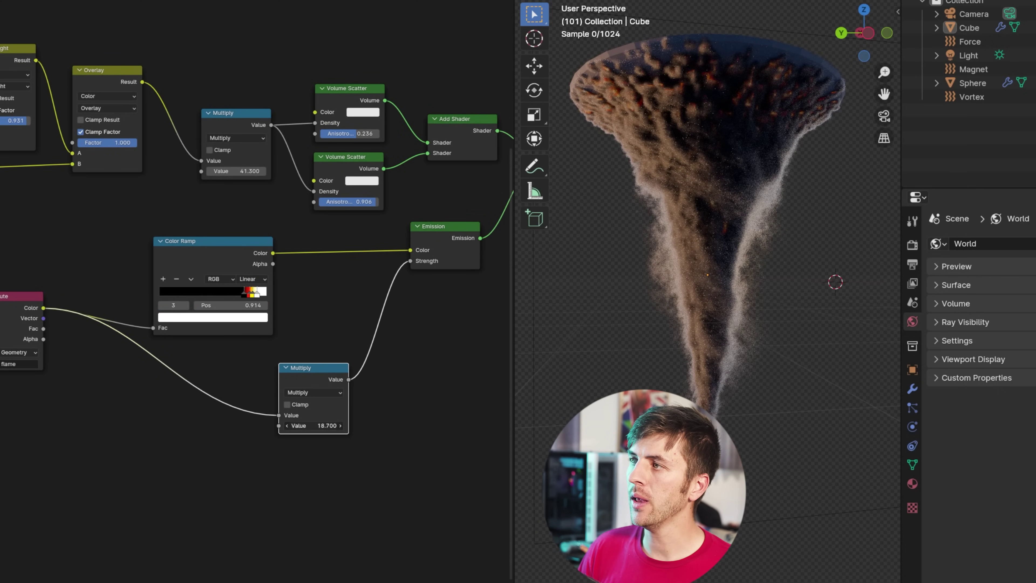
left_click_drag(313, 425, 347, 426)
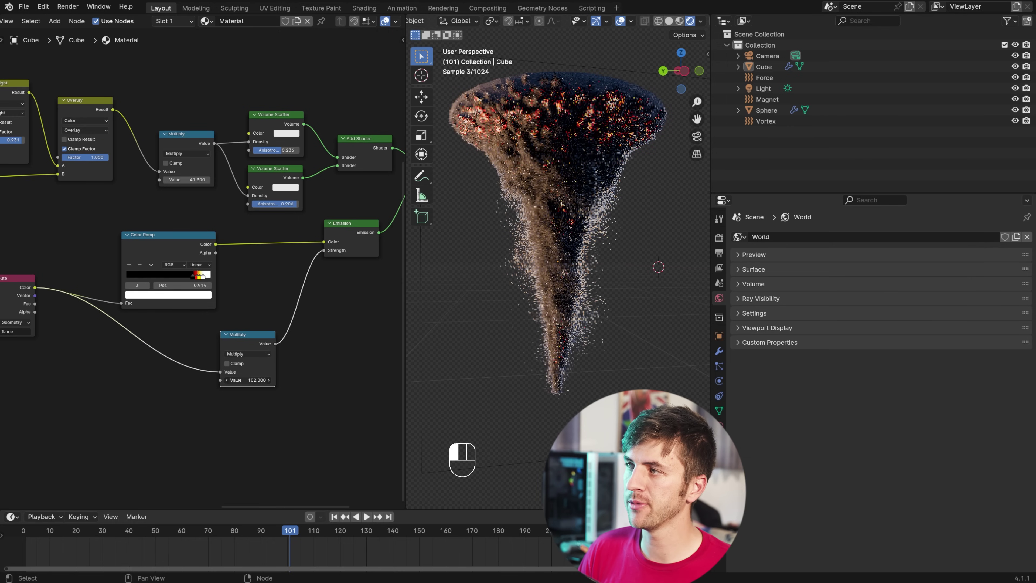
scroll(530, 171, "up", 2)
middle_click_drag(530, 172, 589, 318, "shift")
scroll(604, 273, "up", 3)
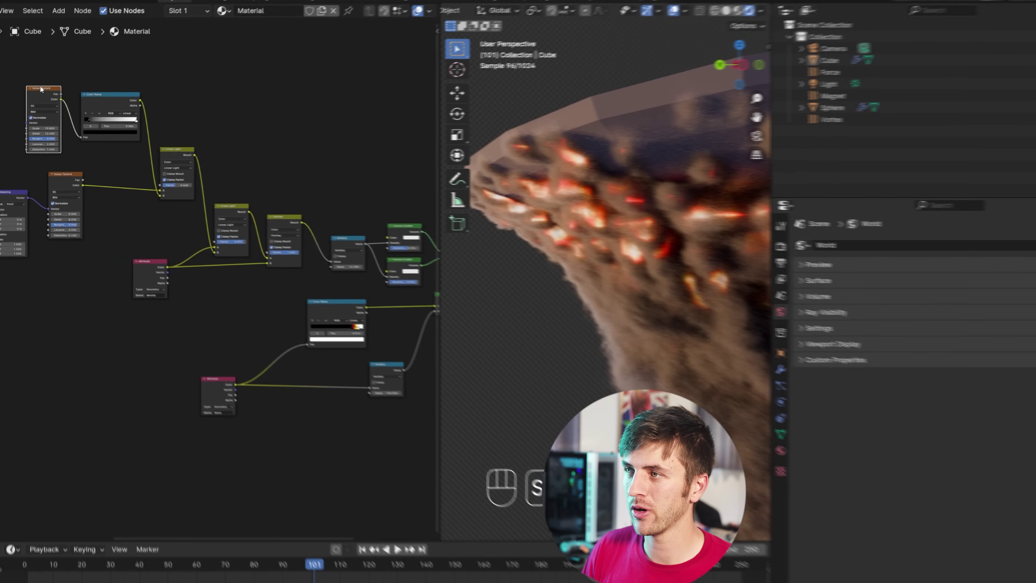
Duplicate the upper Noise Texture, place the copy beside the flame Attribute, and move that Attribute node down.
key("shift+d")
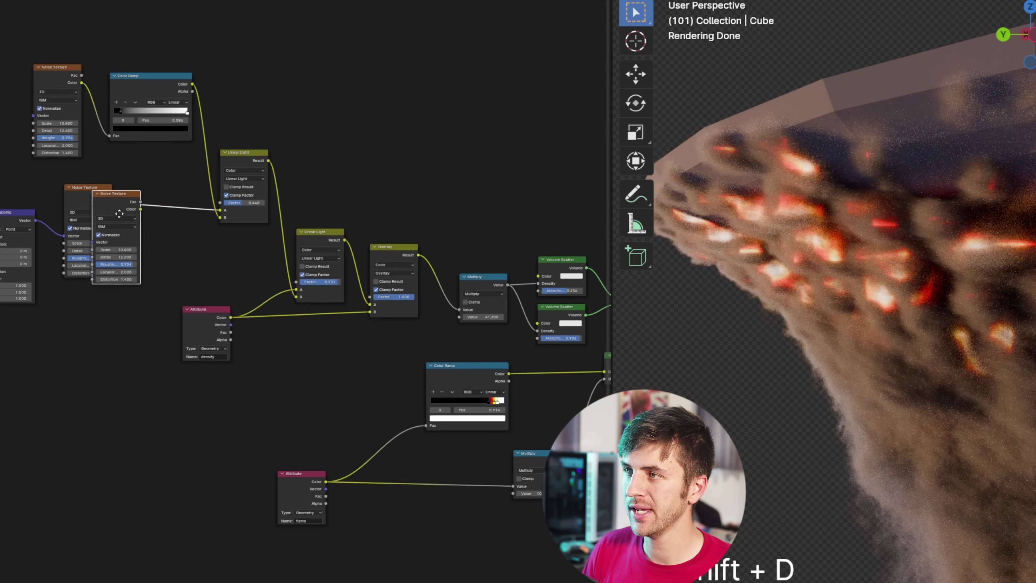
left_click(214, 510)
left_click(300, 496)
left_click_drag(300, 496, 298, 547)
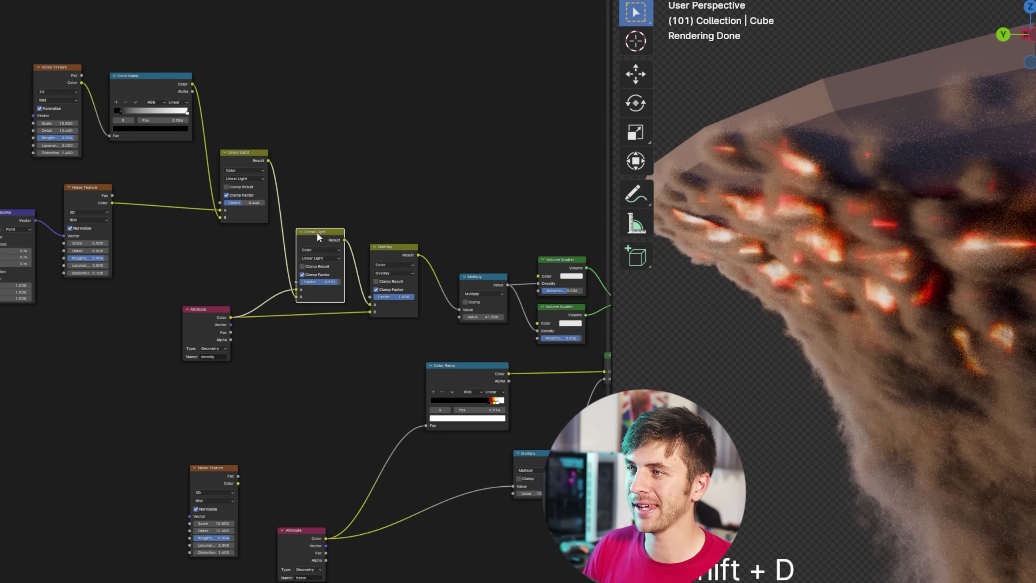
Duplicate the Linear Light node and insert the copy between the flame Attribute and its Color Ramp.
key("shift+d")
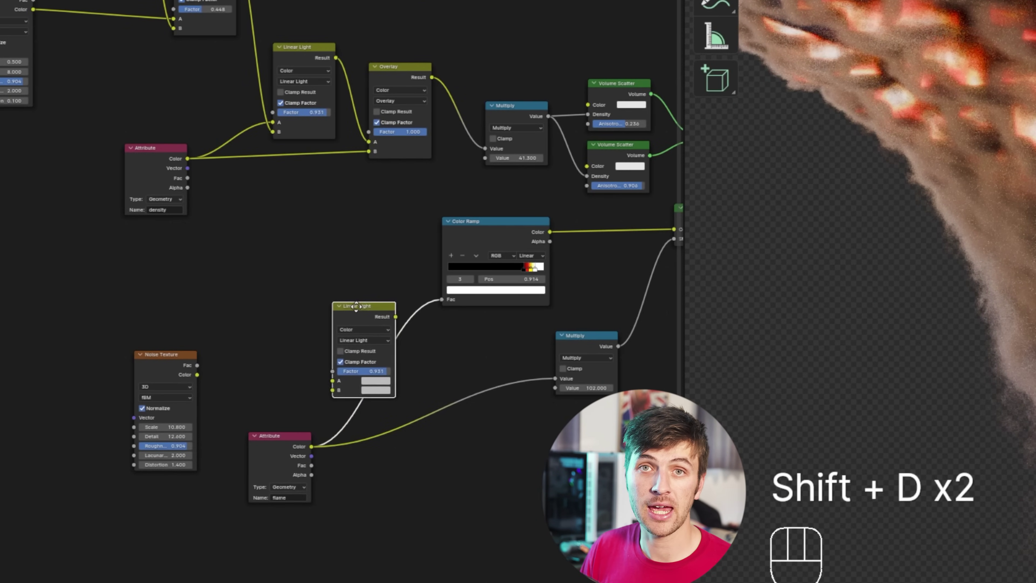
left_click(406, 491)
scroll(385, 341, "up", 5)
middle_click_drag(385, 340, 500, 147)
scroll(489, 147, "up", 3)
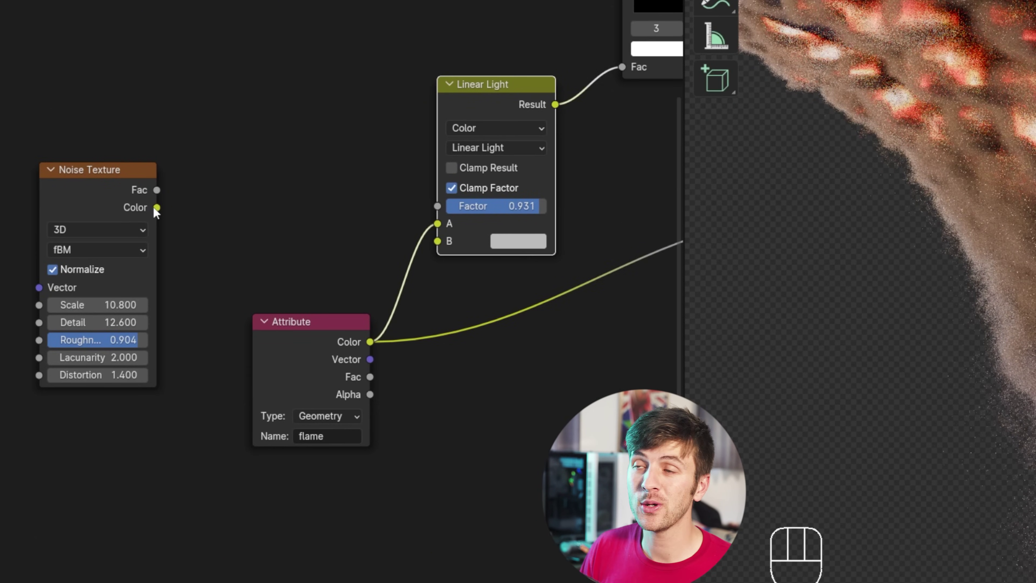
Connect the copied Noise Texture's Color to the flame Linear Light's B input and set the noise Scale to 7.3.
left_click_drag(157, 208, 287, 94)
left_click_drag(439, 238, 438, 241)
left_click_drag(98, 305, 62, 305)
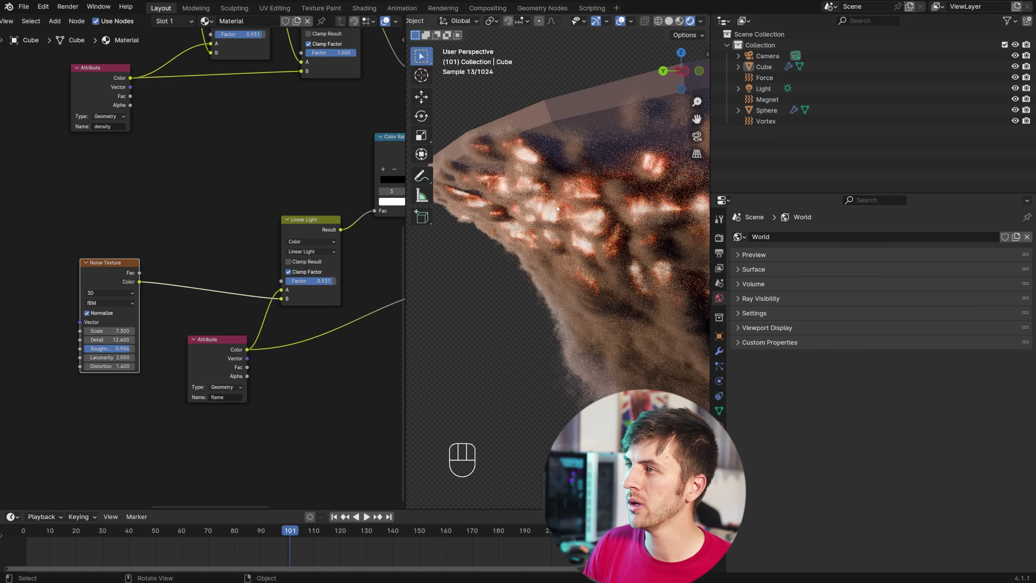
Set the flame noise's Detail to 12.7 and Roughness to 0.874, and the flame Color Ramp's white stop to 0.960.
left_click_drag(218, 347, 212, 348)
scroll(329, 359, "down", 1)
middle_click_drag(329, 359, 173, 314)
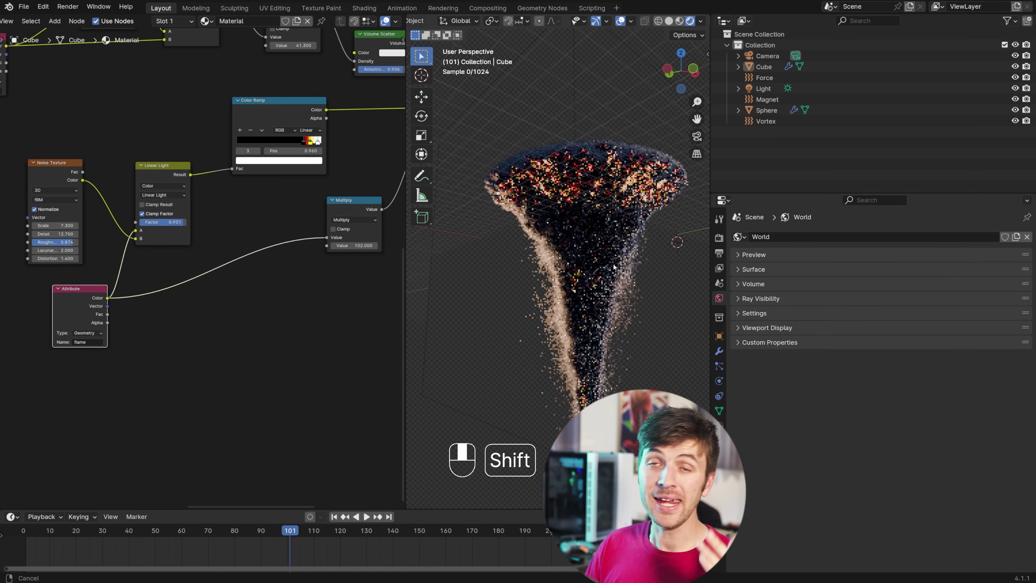
middle_click_drag(455, 367, 455, 286, "shift")
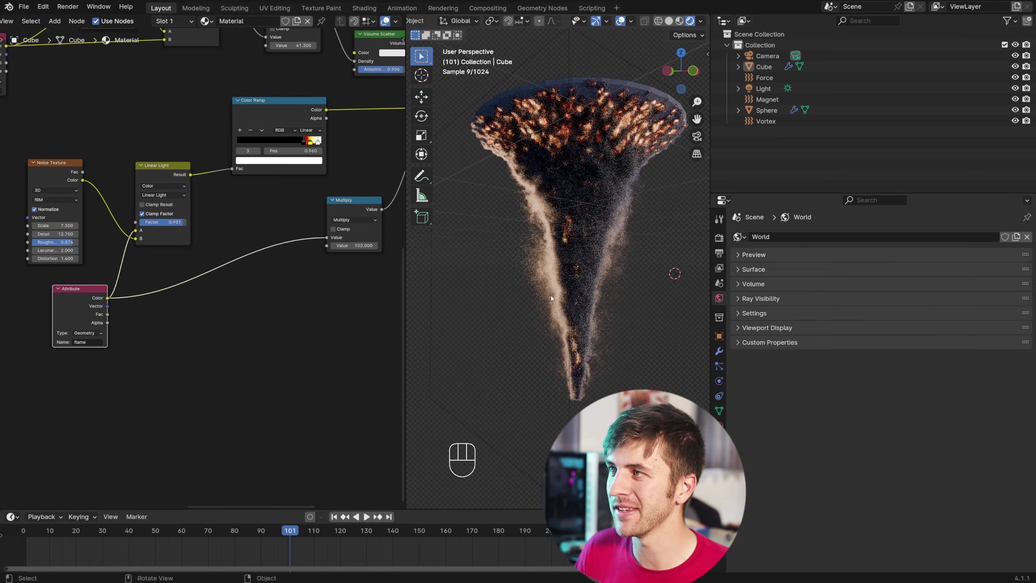
Set the density Linear Light's Factor to 0.951 and move the flame Color Ramp's black stop to 0.806.
scroll(258, 218, "down", 3)
middle_click_drag(278, 220, 211, 295)
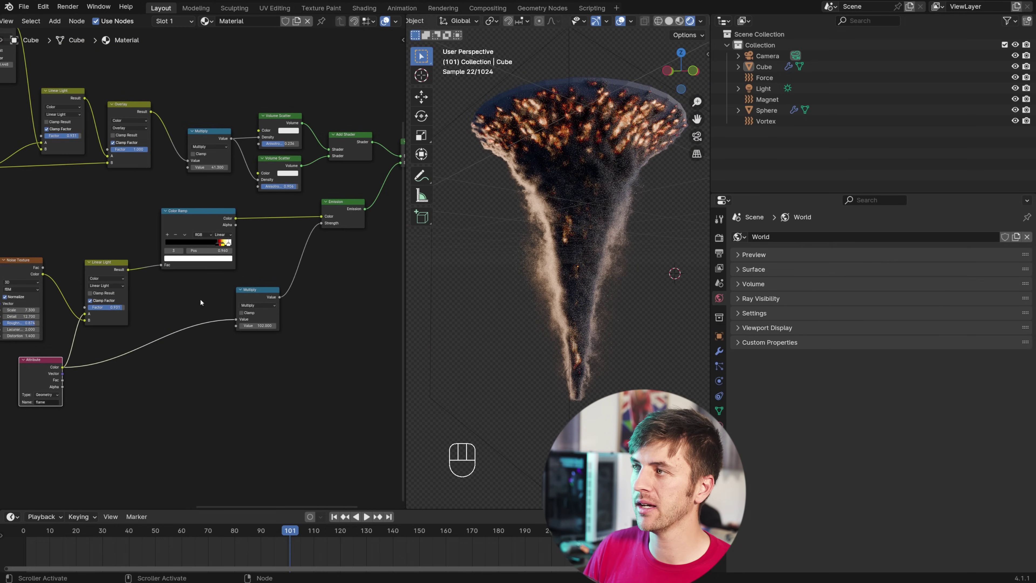
left_click_drag(114, 138, 115, 136)
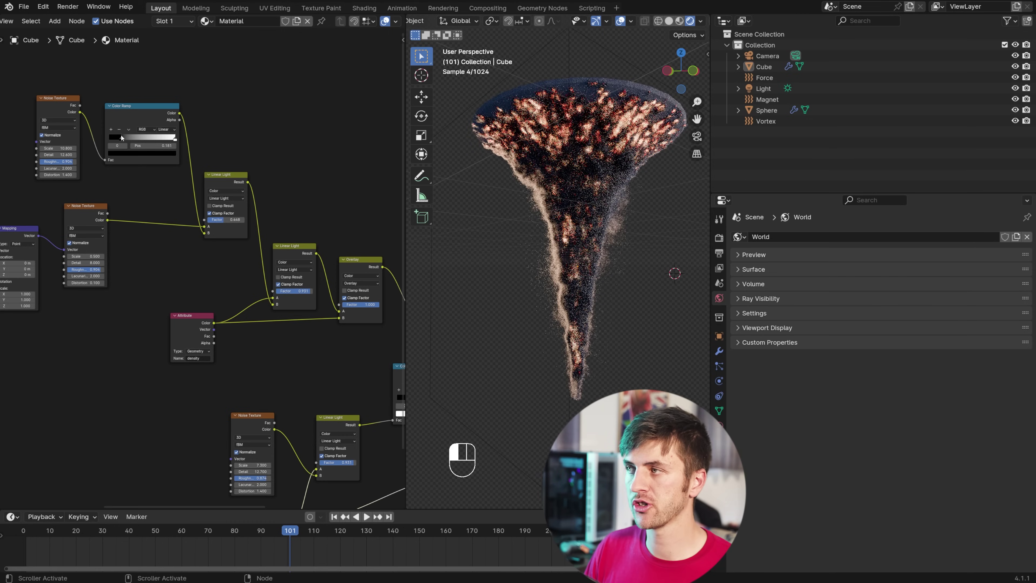
mouse_move(233, 220)
left_mouse_down()
mouse_move(220, 220)
mouse_move(239, 220)
left_mouse_up()
Set the density Multiply's value to 33.8 and scrub the timeline forward to check the tornado.
left_click_drag(222, 245, 339, 245)
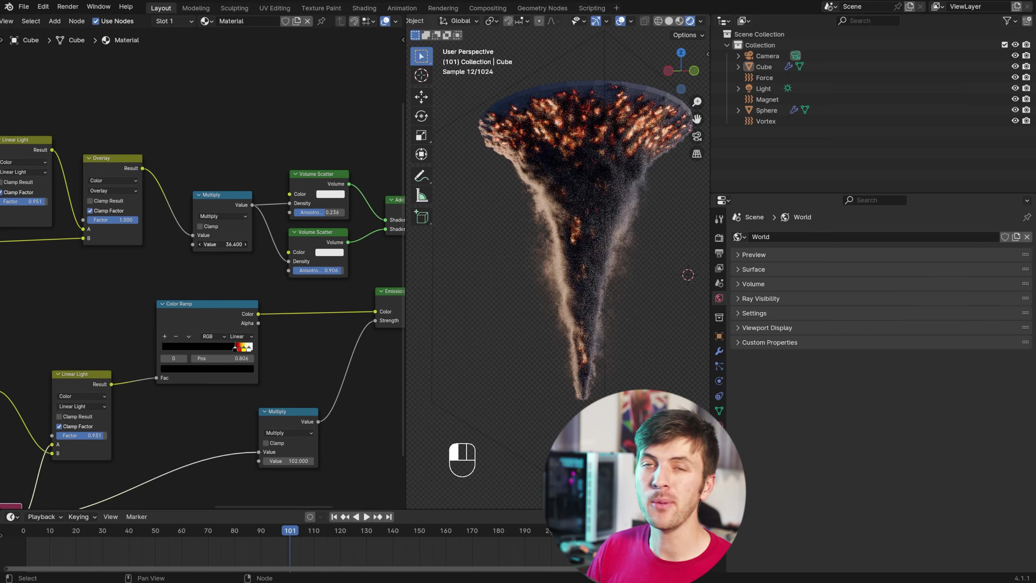
left_click_drag(339, 244, 307, 244)
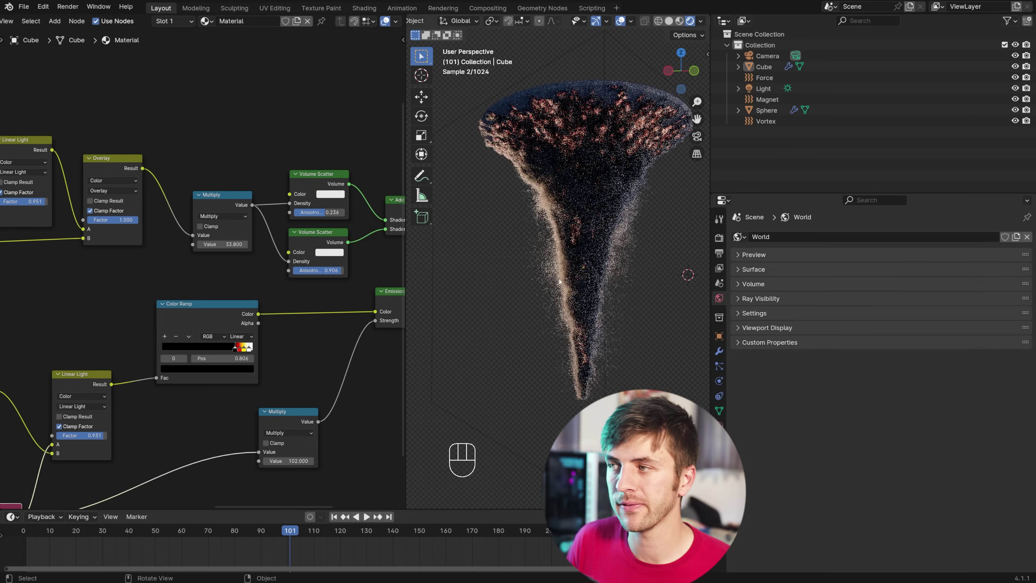
middle_click_drag(570, 282, 633, 333)
key("a")
key("a")
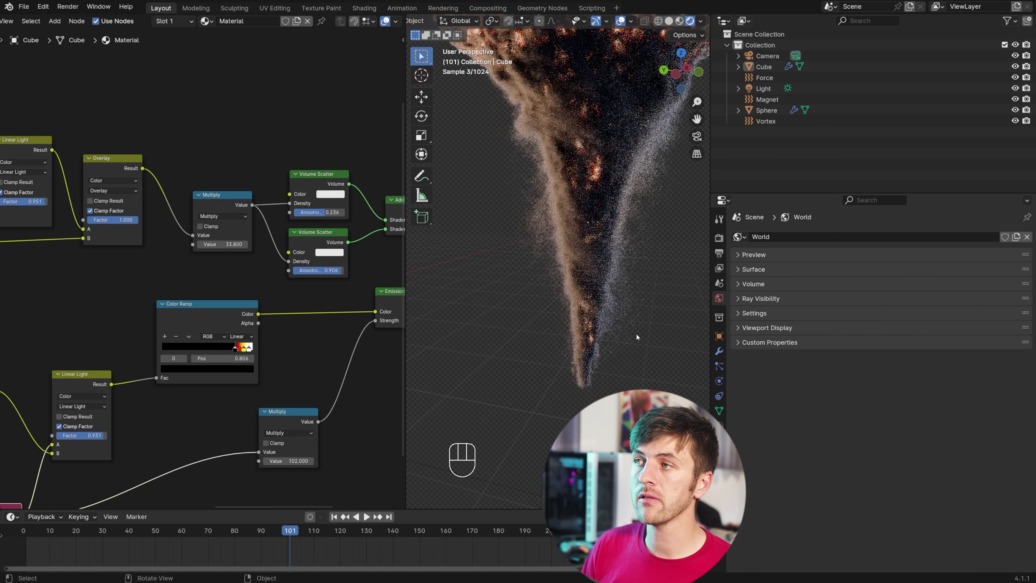
left_click_drag(287, 533, 314, 541)
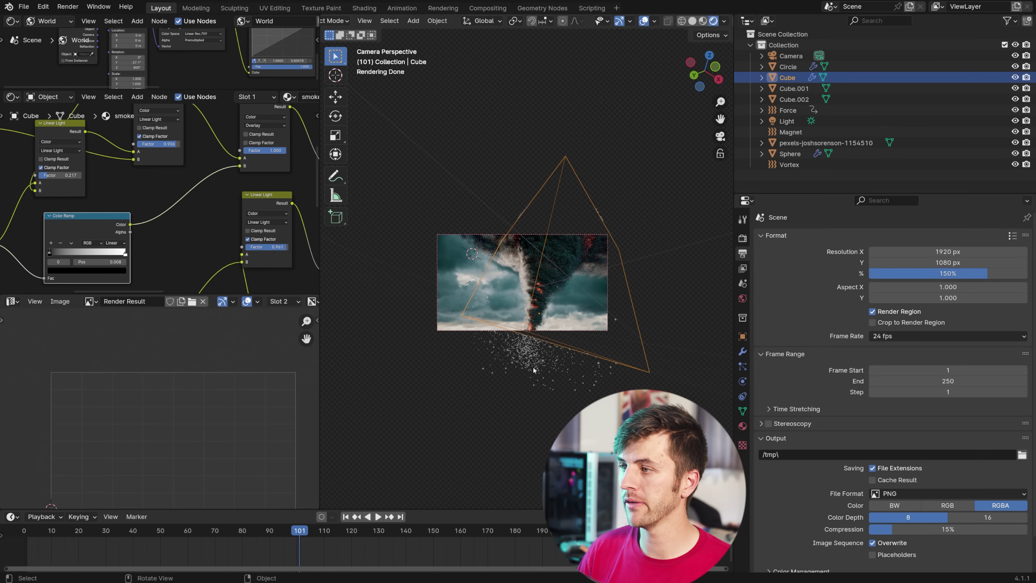
In the finished ocean scene, select the Circle debris emitter and review its particle physics settings.
middle_click_drag(533, 371, 529, 385)
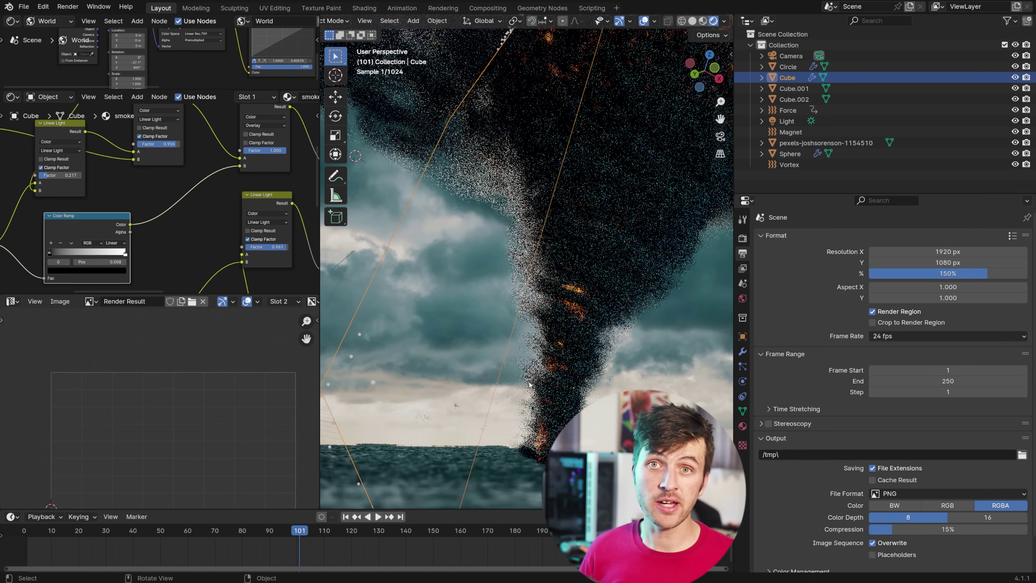
left_click(788, 67)
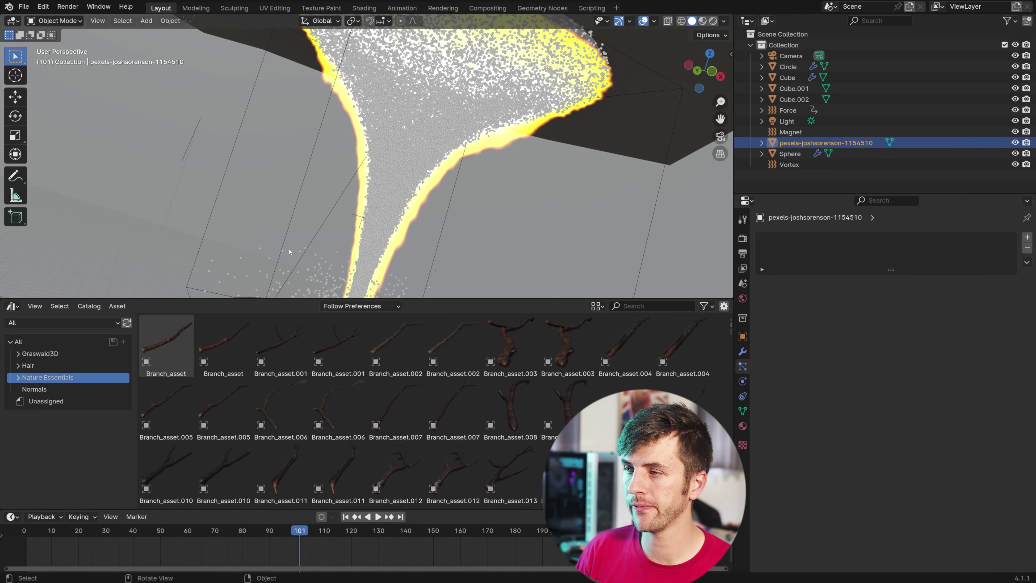
scroll(289, 252, "down", 4)
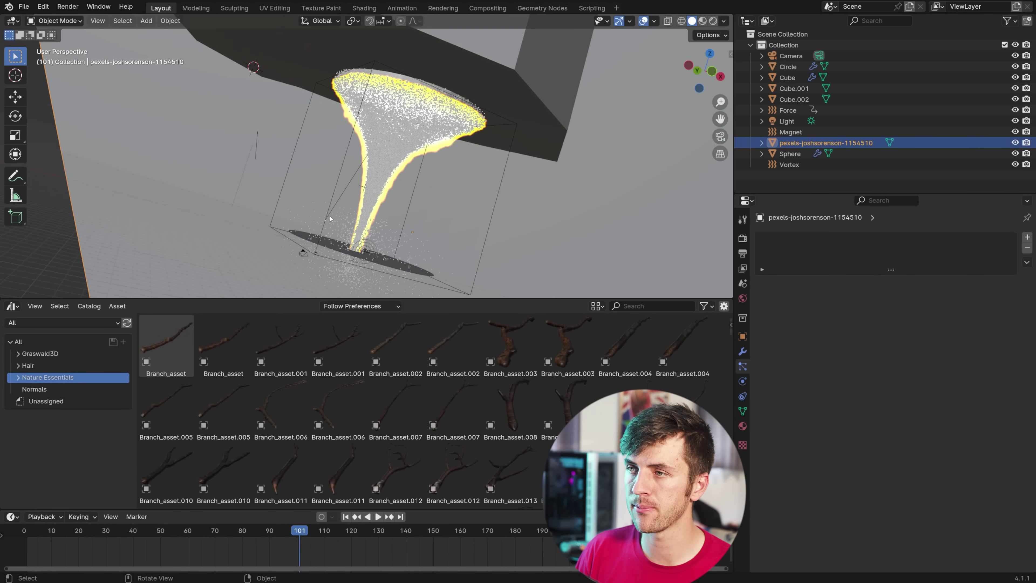
Hide the pexels-joshsorenson-1154510 plane and place Branch_asset.001 and Branch_asset.002 from the asset library in the scene.
middle_click_drag(330, 220, 378, 136, "shift")
scroll(318, 197, "up", 4)
key("h")
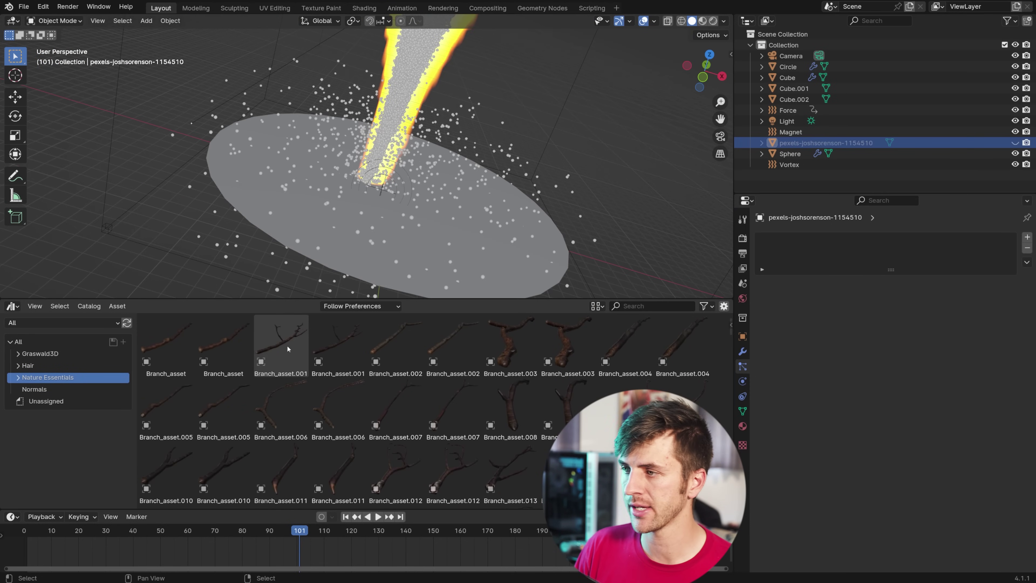
left_click_drag(287, 345, 63, 243)
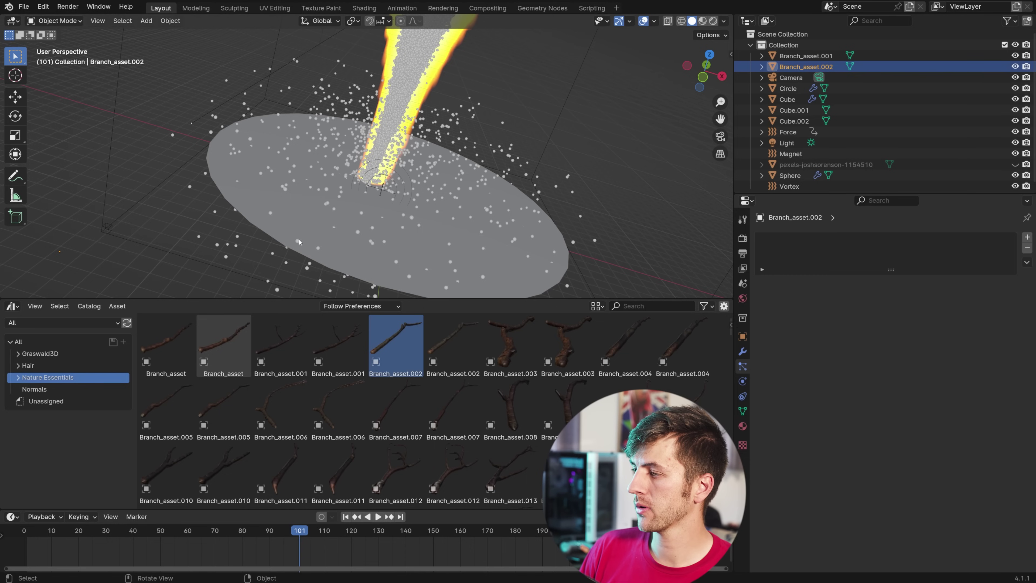
Set the Circle emitter's particle system to render its particles as Object.
left_click(312, 240)
scroll(795, 403, "down", 15)
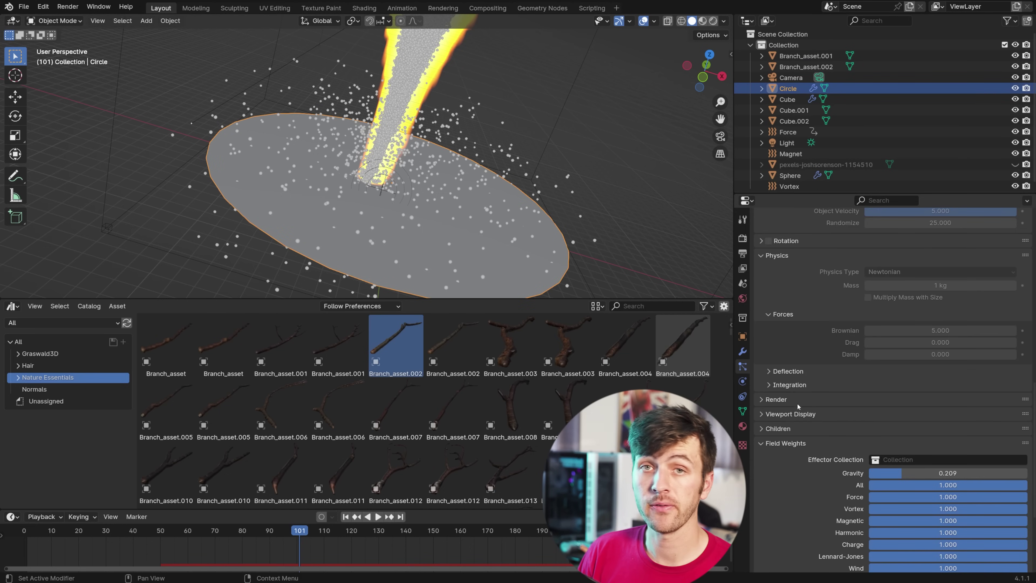
left_click(895, 416)
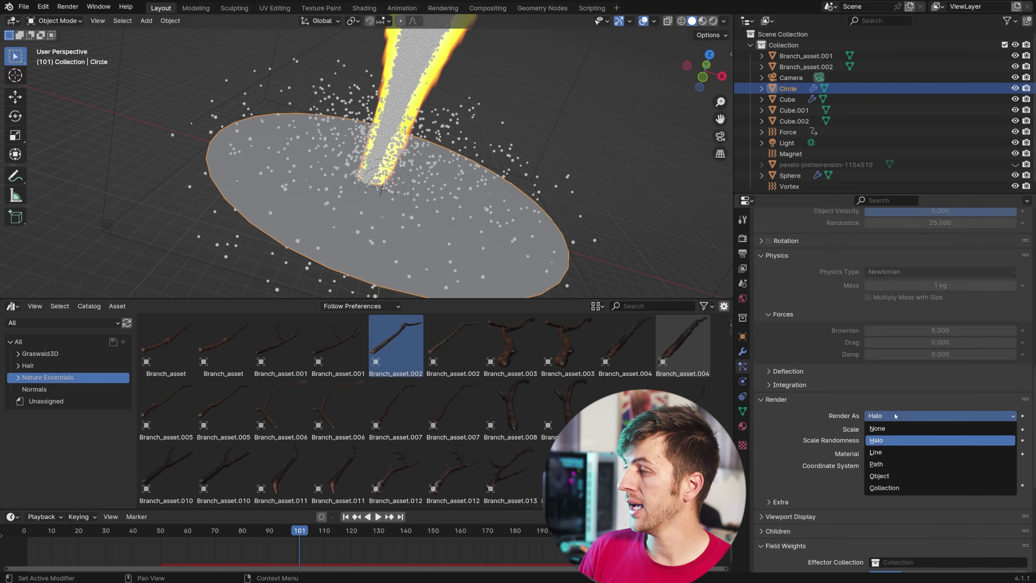
left_click(908, 474)
left_click(911, 494)
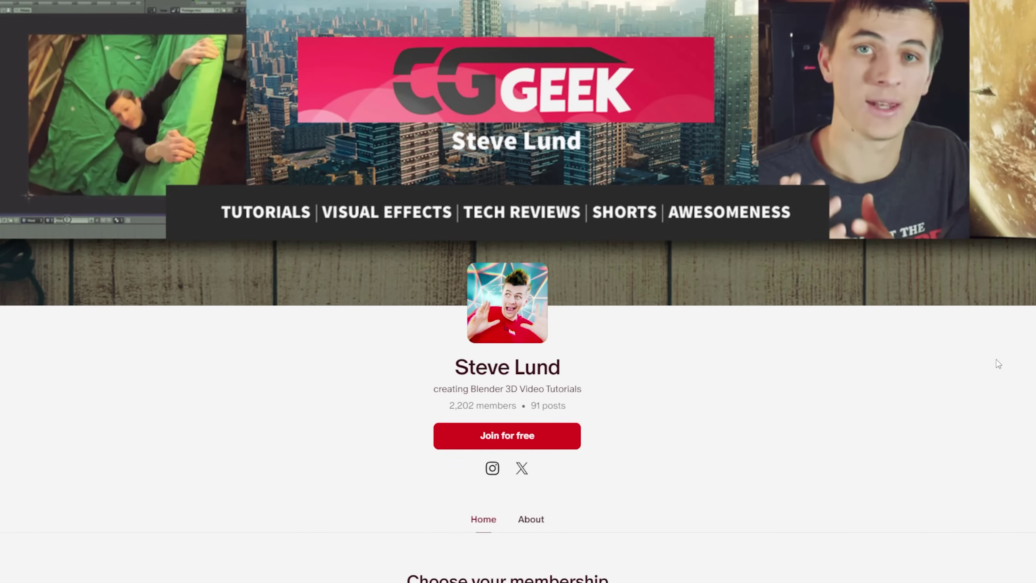
scroll(997, 359, "down", 5)
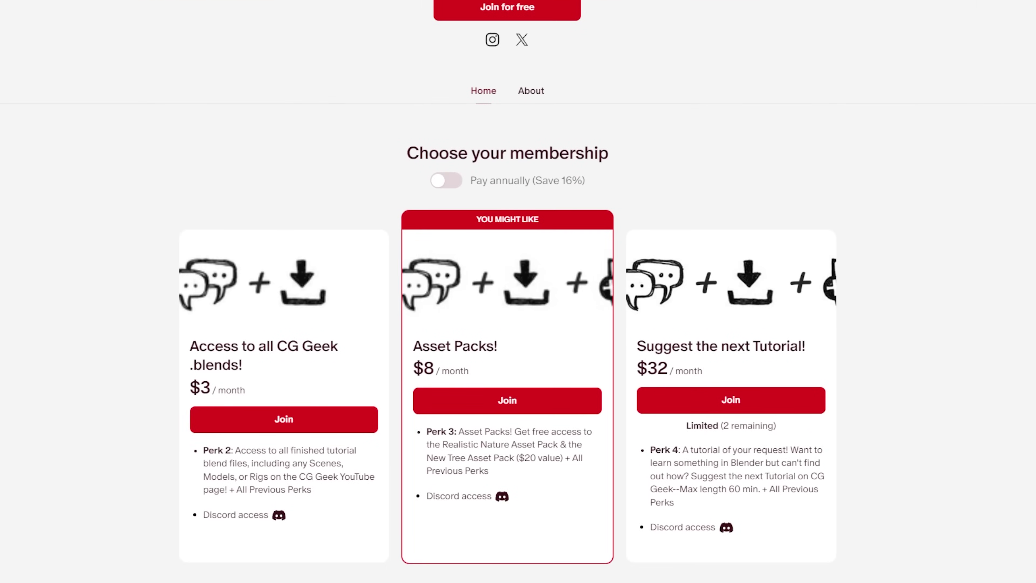